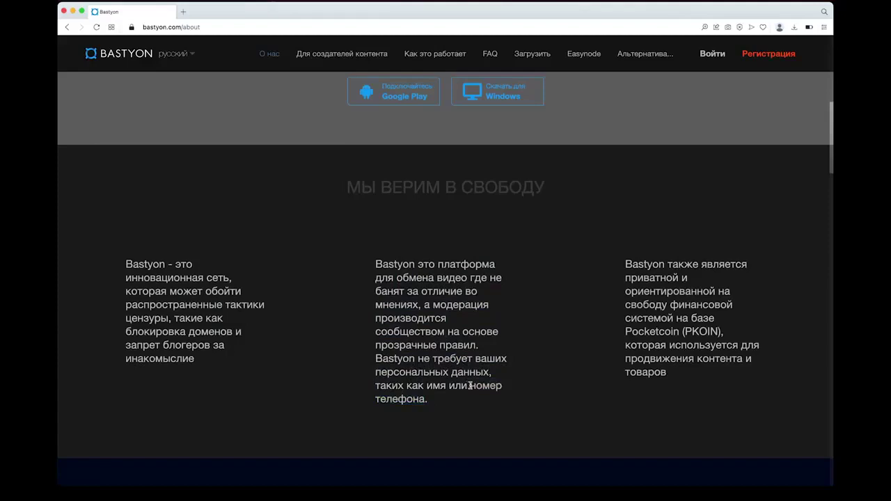
Step: Examine the "Нами движет свобода" section of the About page, highlighting its points on independence from corporations, banks and domains
scroll(483, 362, "down", 5)
left_click_drag(685, 175, 718, 177)
left_click(453, 174)
left_click_drag(482, 212, 651, 212)
left_click(649, 211)
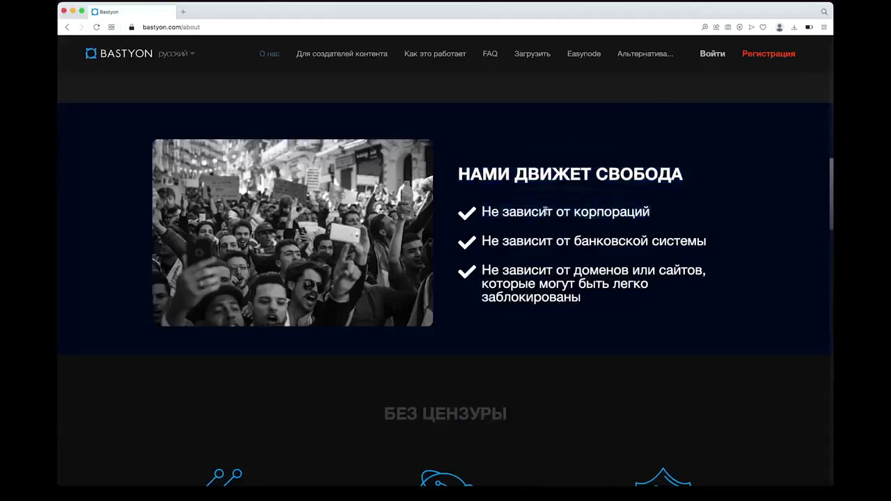
left_click_drag(481, 212, 635, 211)
left_click(635, 211)
mouse_move(515, 242)
left_mouse_down()
mouse_move(658, 241)
mouse_move(516, 244)
left_mouse_up()
left_click(682, 243)
left_click(517, 242)
left_click_drag(550, 297, 521, 275)
left_click(521, 275)
Step: Read through the "Без цензуры" section, highlighting passages on censorship resistance and the "Биткоин социальных медиа" description
scroll(223, 392, "down", 5)
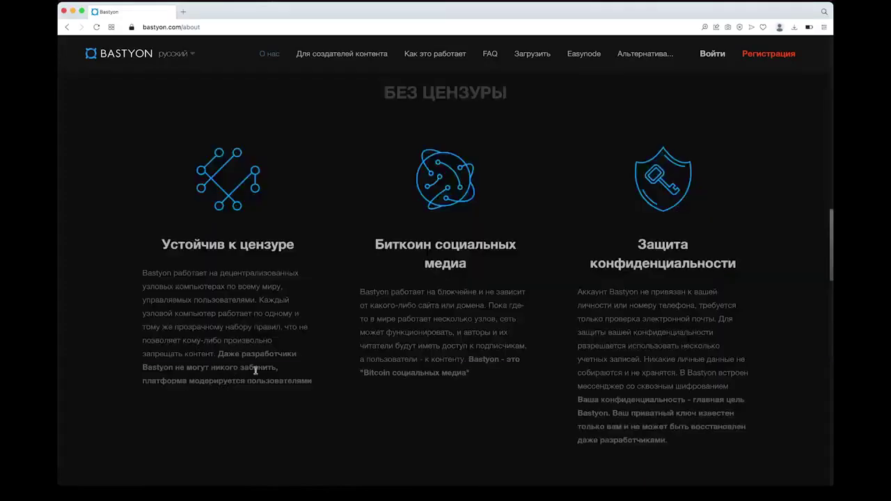
left_click_drag(174, 362, 178, 313)
left_click(233, 379)
left_click(178, 290)
double_click(403, 245)
left_click(432, 289)
triple_click(401, 299)
left_click(378, 353)
triple_click(373, 306)
left_click(428, 357)
left_click_drag(467, 359, 503, 360)
left_click(406, 313)
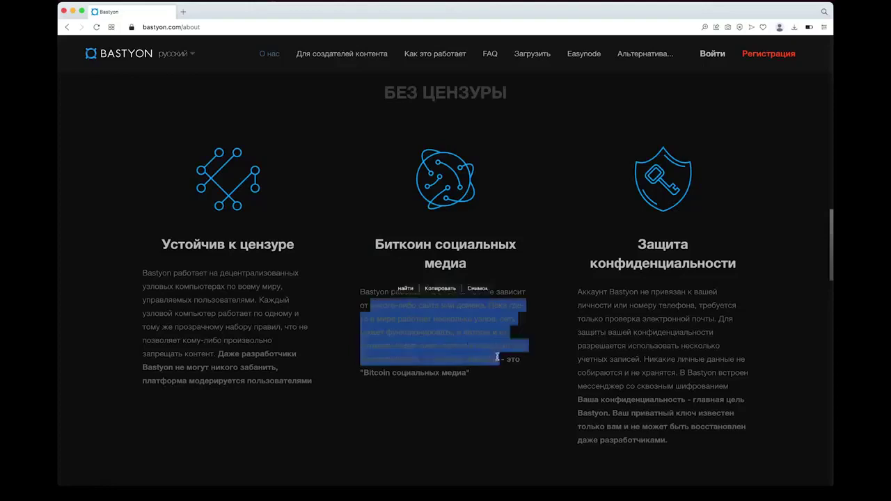
left_click(503, 361)
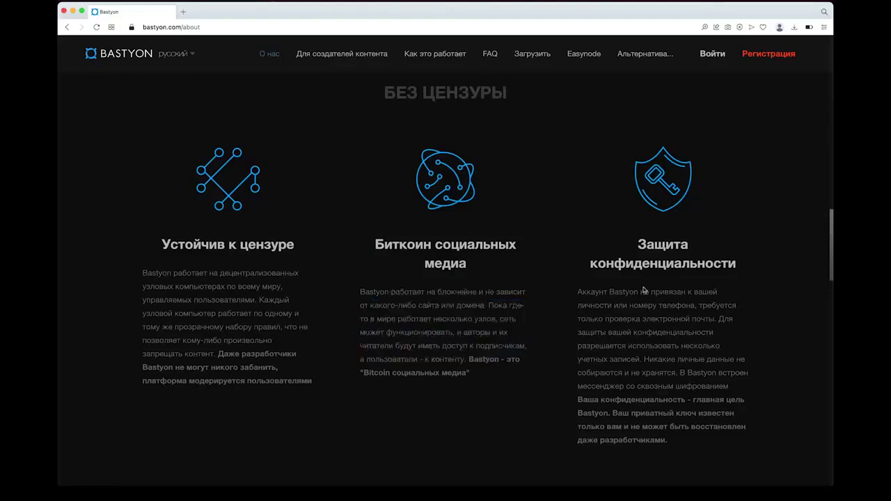
scroll(417, 268, "down", 10)
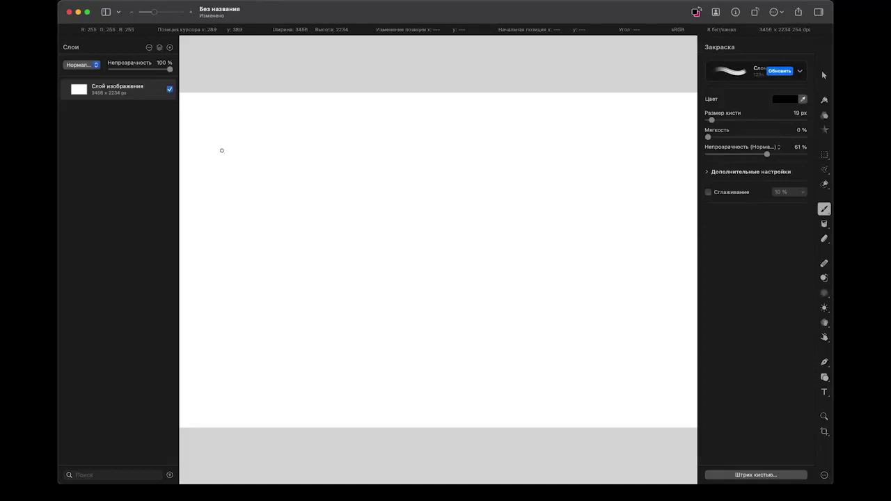
Step: Draw a tall box labelled B, a small phone to its upper right, and two opposing arrows between them
mouse_move(221, 151)
left_mouse_down()
mouse_move(225, 306)
mouse_move(288, 306)
left_mouse_up()
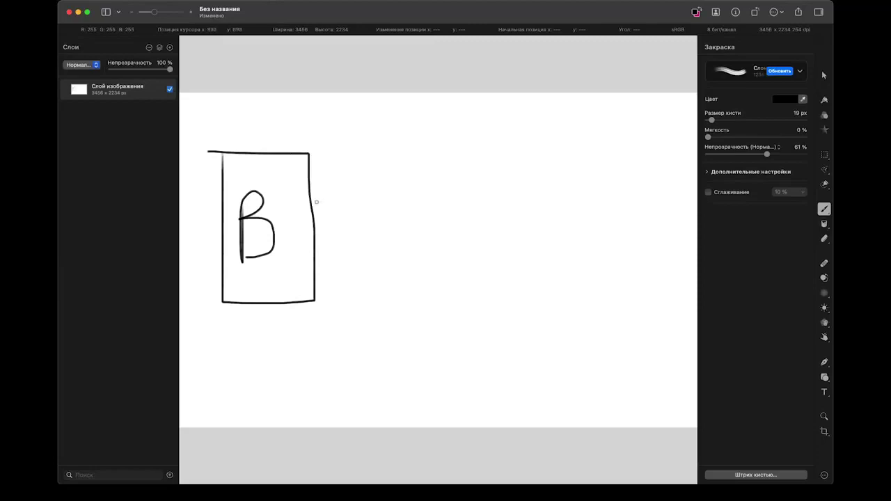
left_click_drag(318, 201, 475, 123)
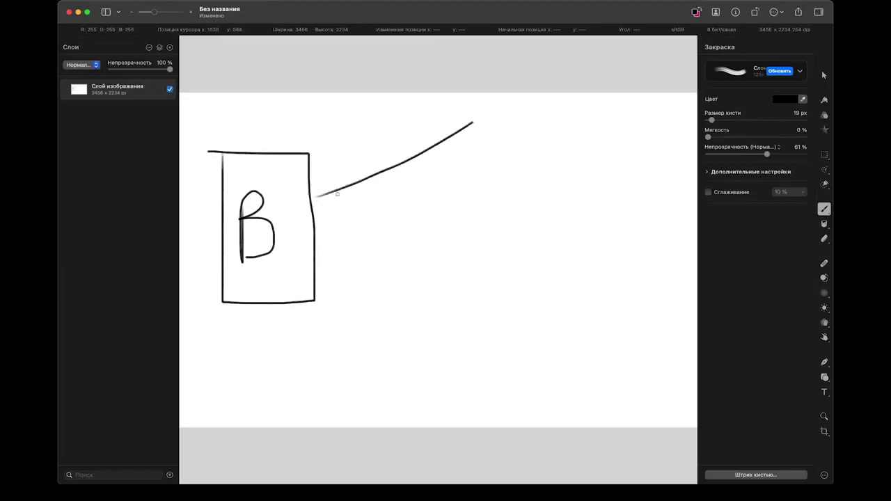
left_click_drag(338, 187, 323, 202)
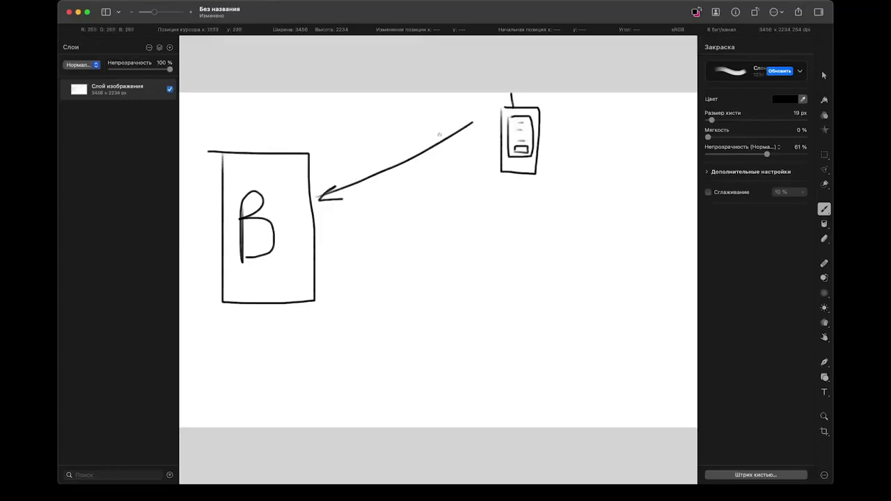
mouse_move(341, 218)
left_mouse_down()
mouse_move(490, 148)
mouse_move(467, 176)
left_mouse_up()
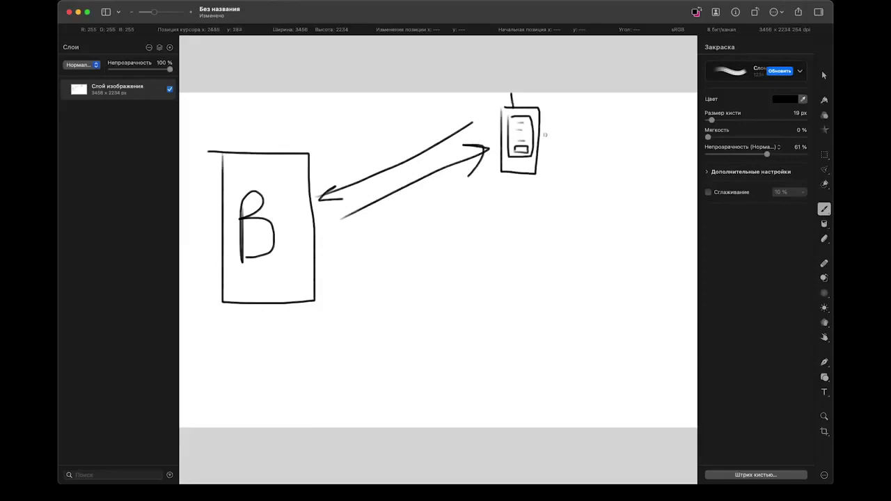
Step: Draw a box labelled PM to the right of the phone sketch
left_click_drag(590, 113, 589, 186)
left_click_drag(602, 127, 603, 162)
left_click_drag(602, 125, 603, 144)
left_click_drag(625, 161, 654, 159)
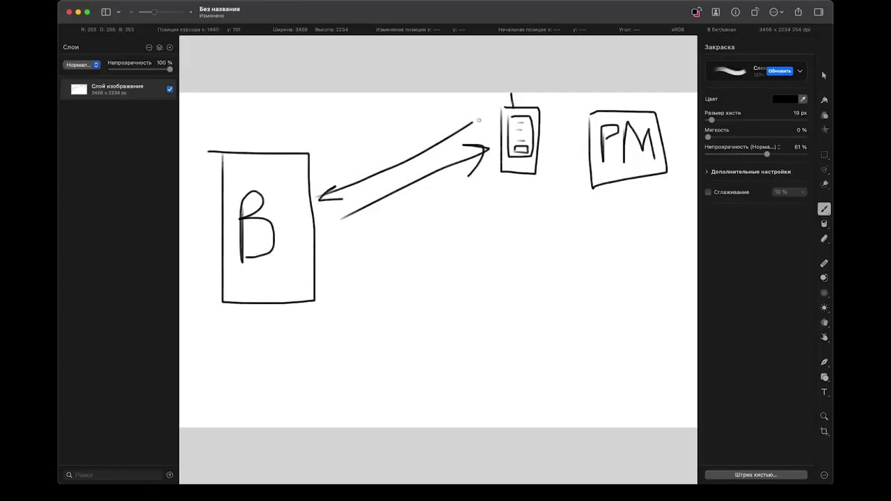
Step: Draw a smaller box labelled APK directly below the PM box
mouse_move(597, 206)
left_mouse_down()
mouse_move(613, 235)
mouse_move(641, 239)
left_mouse_up()
left_click_drag(640, 220, 642, 230)
left_click_drag(653, 218, 653, 237)
left_click_drag(665, 218, 665, 235)
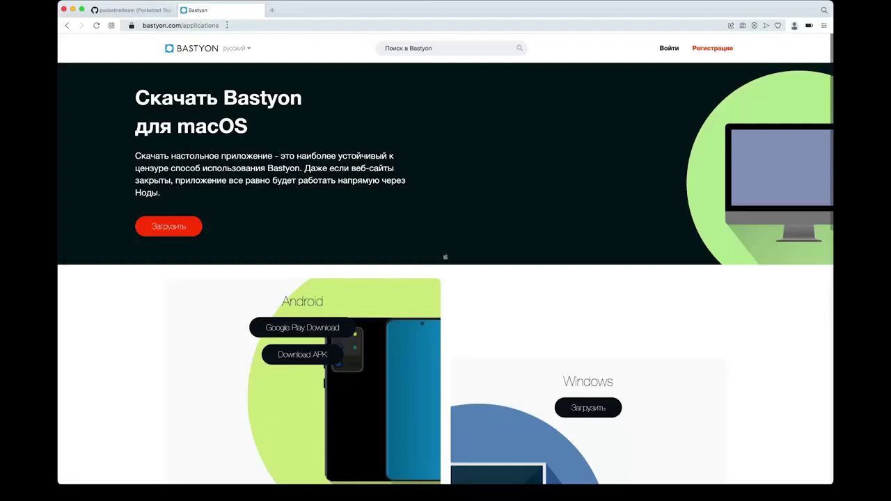
Step: Look through the Bastyon applications page for the macOS, Android, Windows and Linux download options
scroll(441, 171, "down", 1)
scroll(441, 172, "up", 1)
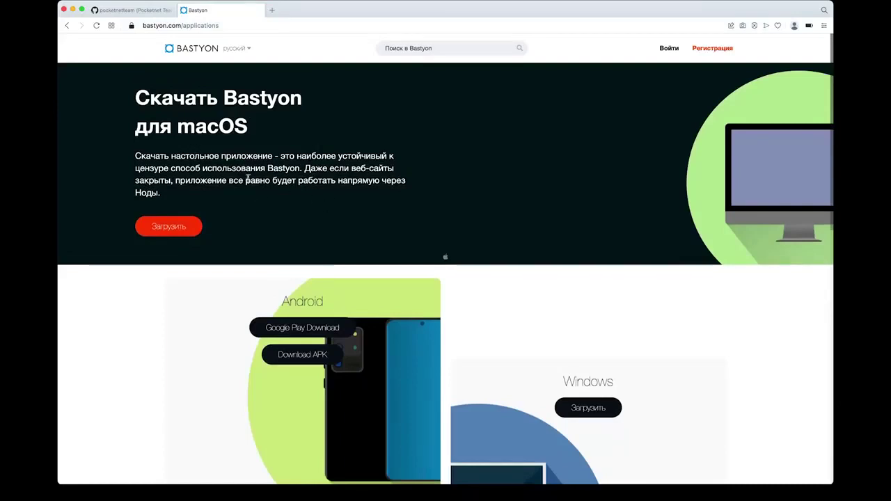
scroll(308, 276, "down", 3)
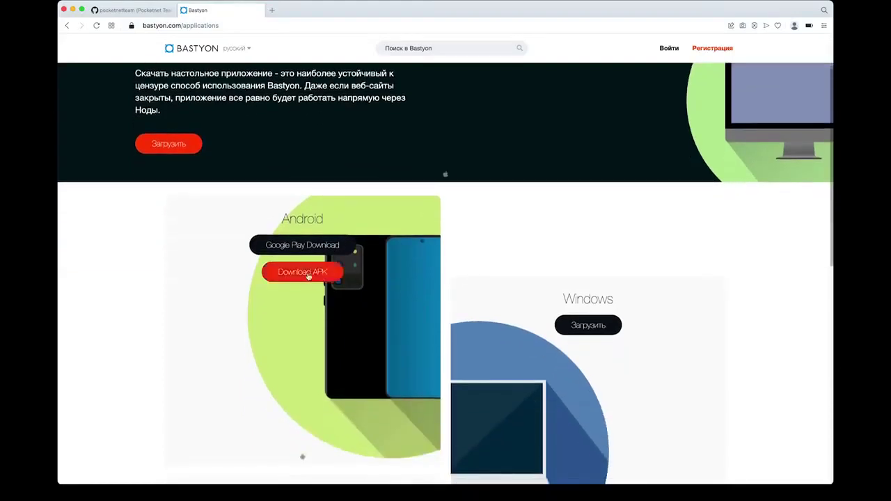
scroll(531, 262, "down", 5)
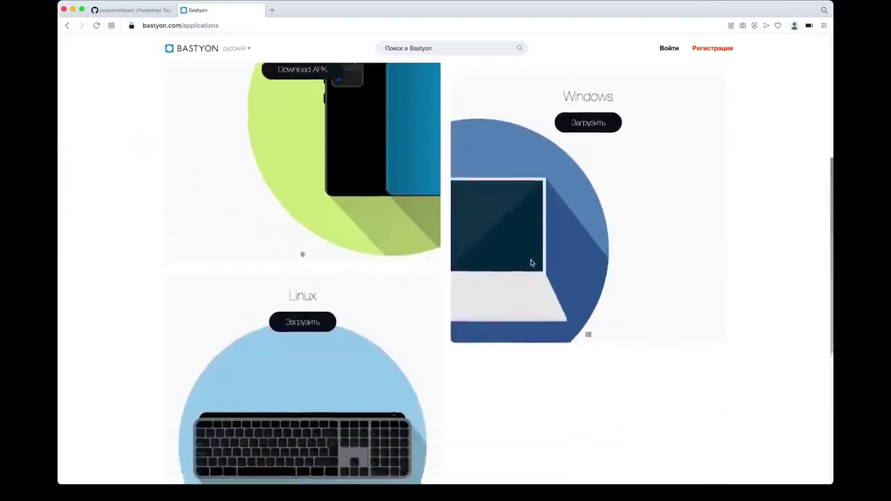
scroll(515, 258, "down", 4)
scroll(467, 237, "down", 2)
scroll(468, 238, "up", 4)
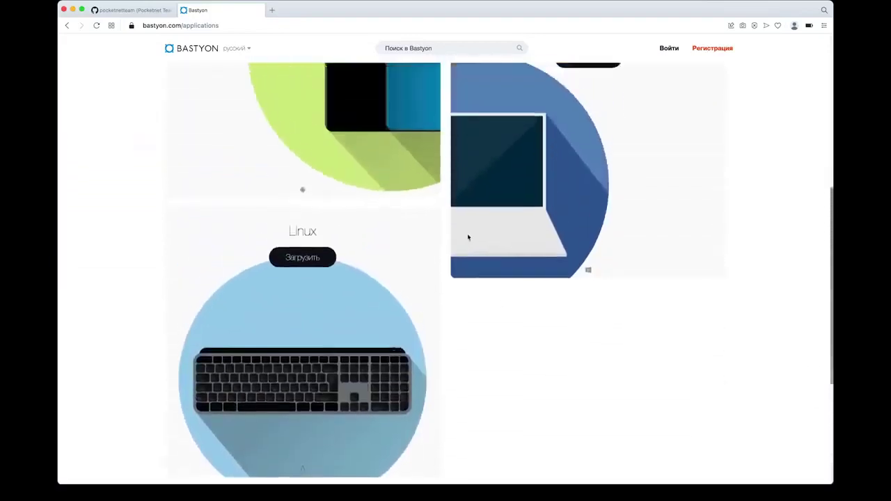
scroll(468, 237, "up", 5)
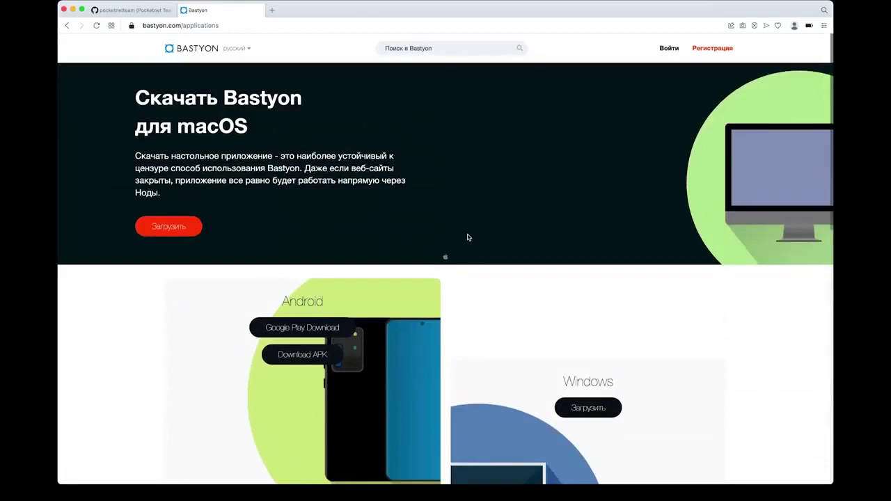
Step: Switch to the Pixelmator Pro drawing and draw two opposing arrows between the laptop and the B box
key("super+Tab")
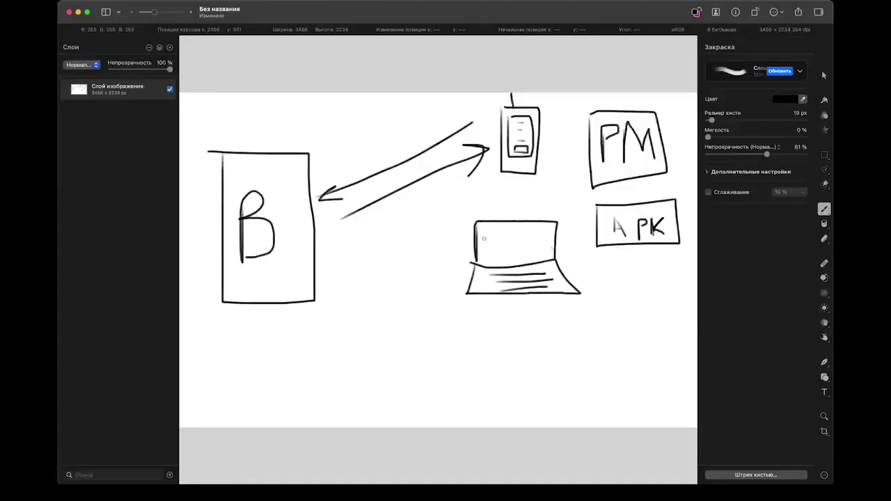
mouse_move(476, 242)
left_mouse_down()
mouse_move(330, 241)
mouse_move(465, 266)
mouse_move(456, 281)
left_mouse_up()
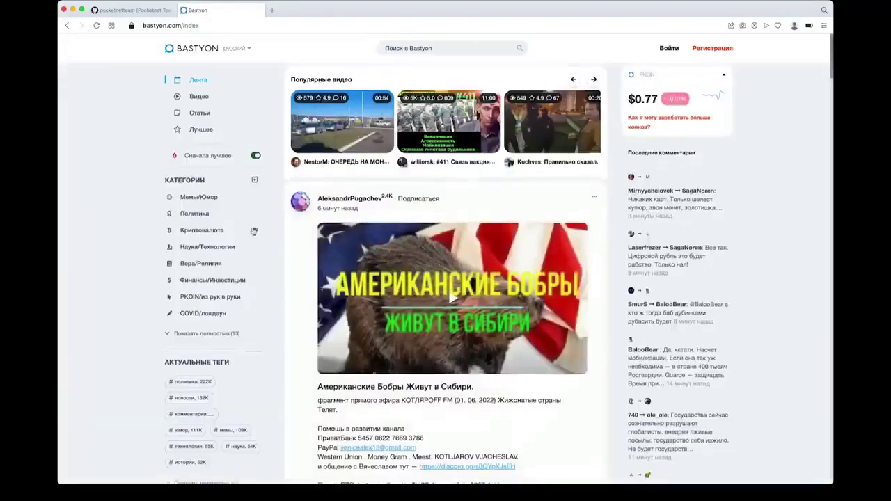
Step: Browse the Bastyon post feed, and open the sign-in page and the registration page
scroll(254, 232, "down", 15)
scroll(254, 232, "down", 20)
scroll(412, 227, "down", 20)
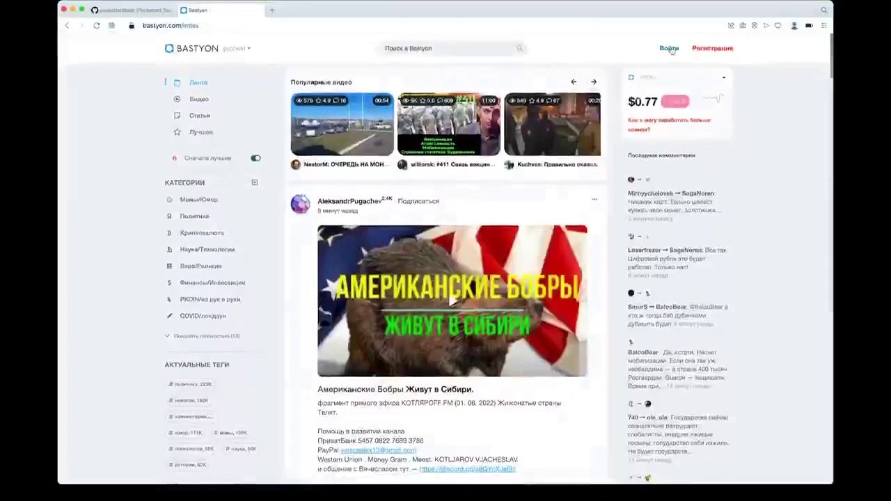
left_click(669, 48)
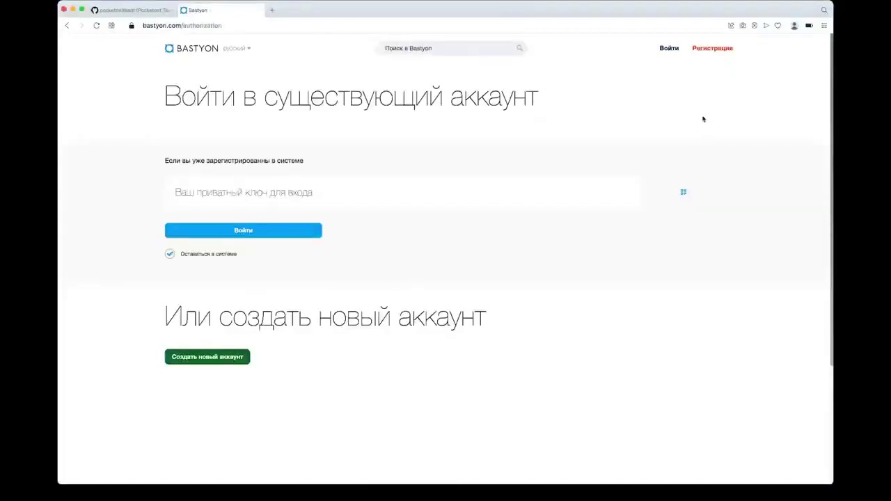
left_click(716, 48)
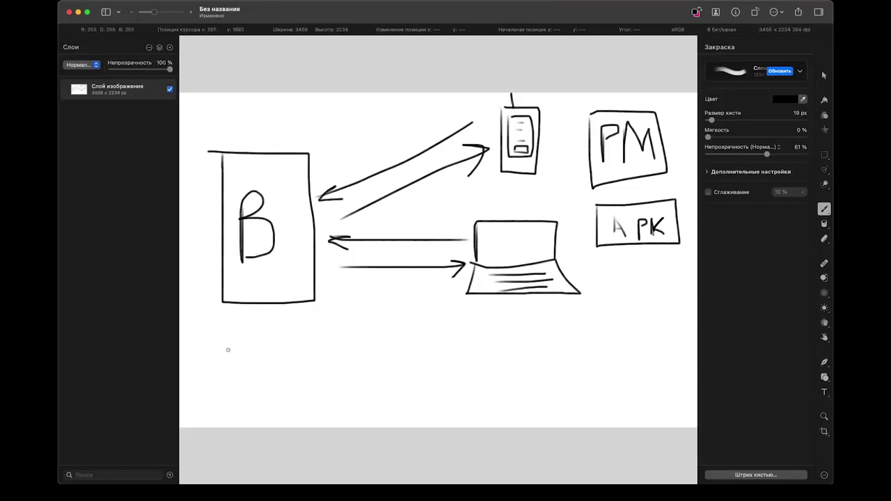
Step: Draw a ring of nine small circles around the B box to represent surrounding nodes
mouse_move(214, 328)
left_mouse_down()
mouse_move(212, 341)
mouse_move(216, 332)
left_mouse_up()
mouse_move(212, 291)
left_mouse_down()
mouse_move(203, 273)
mouse_move(210, 287)
left_mouse_up()
mouse_move(198, 197)
left_mouse_down()
mouse_move(195, 209)
mouse_move(204, 200)
mouse_move(206, 210)
left_mouse_up()
mouse_move(217, 112)
left_mouse_down()
mouse_move(211, 118)
mouse_move(248, 132)
mouse_move(268, 116)
mouse_move(252, 115)
left_mouse_up()
mouse_move(328, 124)
left_mouse_down()
mouse_move(316, 123)
mouse_move(326, 123)
left_mouse_up()
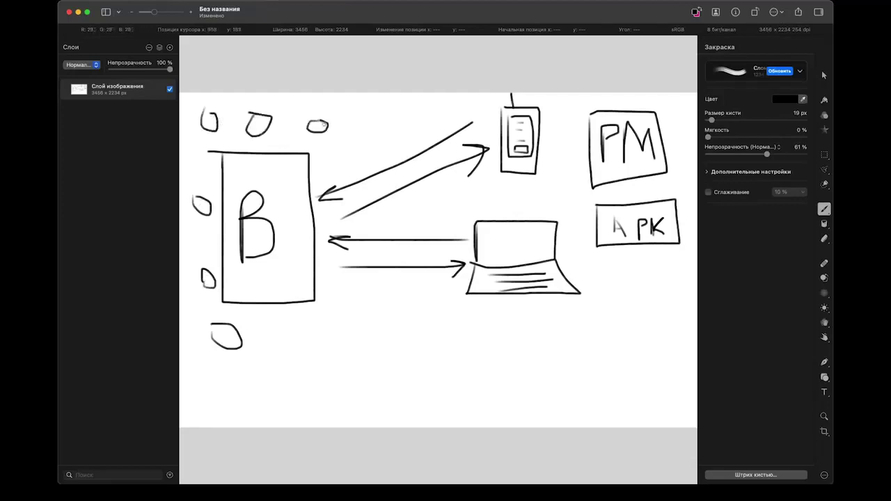
left_click_drag(346, 194, 347, 196)
mouse_move(334, 265)
left_mouse_down()
mouse_move(357, 270)
mouse_move(335, 273)
left_mouse_up()
mouse_move(325, 328)
left_mouse_down()
mouse_move(320, 344)
mouse_move(344, 328)
mouse_move(324, 333)
left_mouse_up()
mouse_move(223, 346)
left_mouse_down()
mouse_move(213, 339)
mouse_move(222, 330)
left_mouse_up()
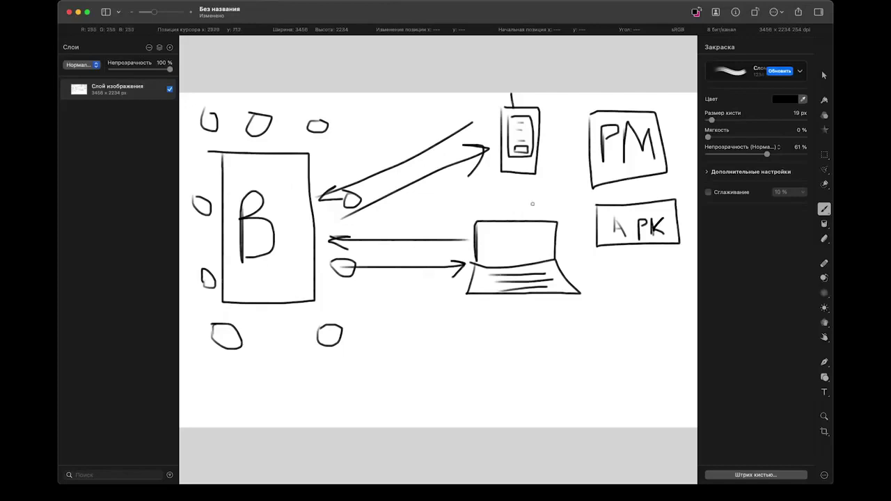
Step: Draw arrows from the APK box and the PM box to the phone sketch
left_click_drag(591, 228, 541, 166)
left_click_drag(591, 142, 546, 158)
left_click_drag(564, 162, 547, 157)
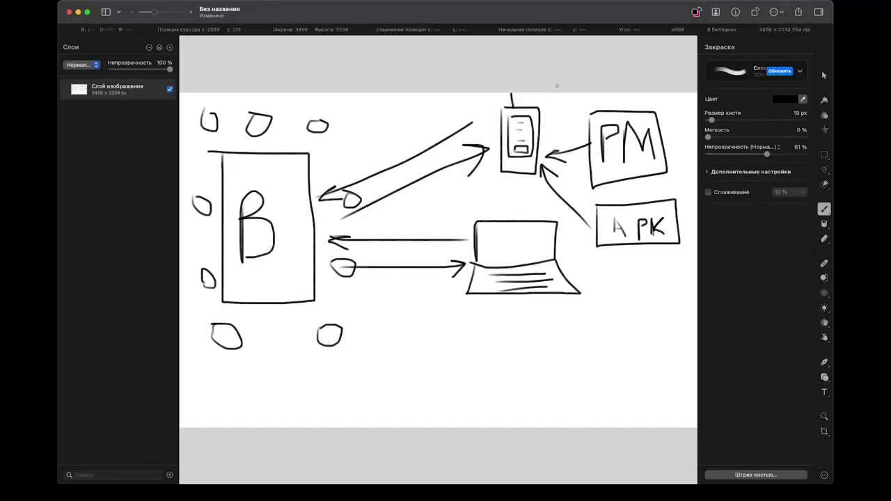
Step: Cross out the phone sketch with two long diagonal strokes and undo both strokes
left_click_drag(560, 86, 498, 221)
left_click_drag(469, 117, 570, 188)
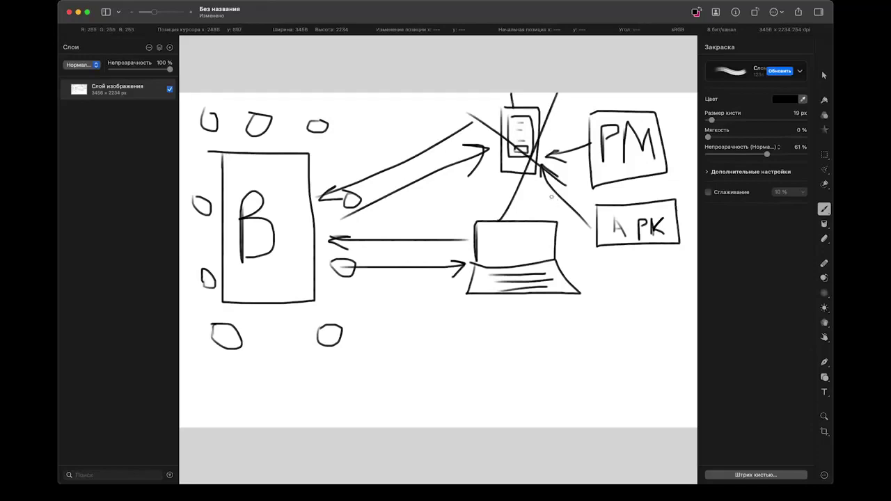
key("super+z")
key("super+z")
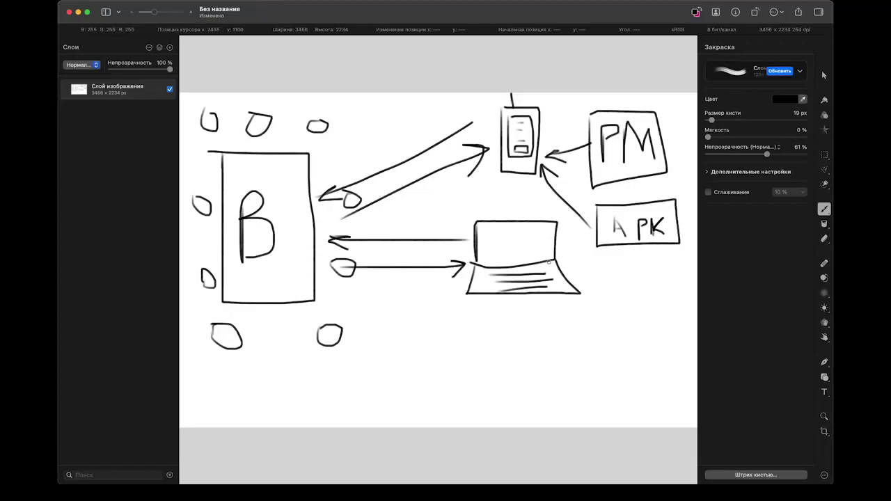
Step: Below the laptop, draw a circle around stacked lines with an arrow to a box containing short text lines
mouse_move(403, 397)
left_mouse_down()
mouse_move(450, 397)
mouse_move(440, 388)
mouse_move(438, 332)
left_mouse_up()
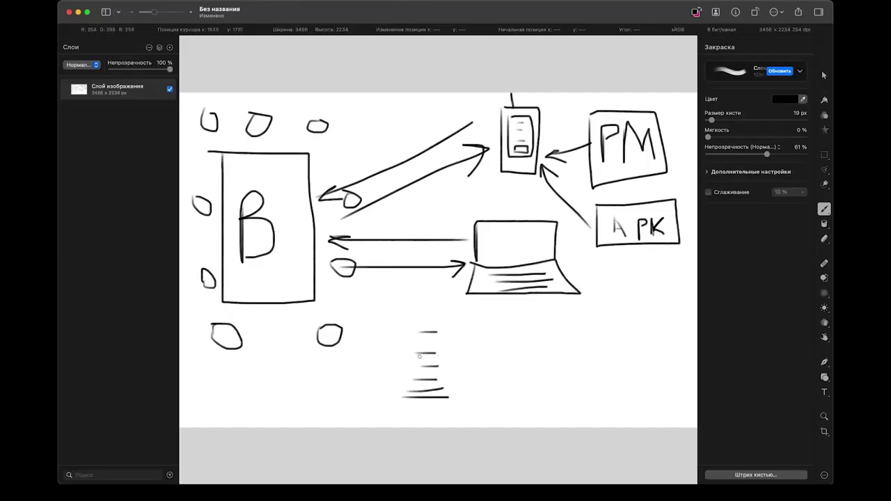
mouse_move(424, 360)
left_mouse_down()
mouse_move(400, 400)
mouse_move(457, 410)
mouse_move(451, 366)
mouse_move(430, 361)
mouse_move(513, 364)
left_mouse_up()
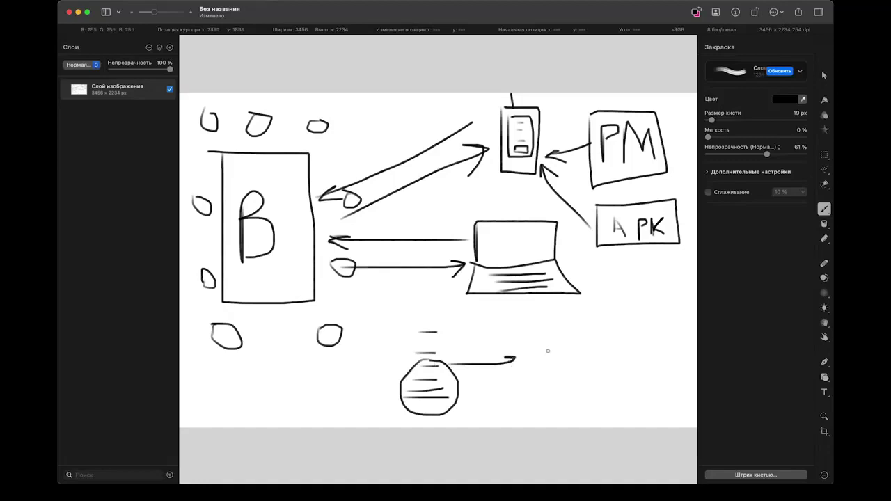
mouse_move(524, 333)
left_mouse_down()
mouse_move(523, 371)
mouse_move(594, 383)
mouse_move(521, 327)
mouse_move(558, 344)
left_mouse_up()
left_click_drag(546, 351, 578, 351)
left_click_drag(550, 359, 574, 359)
left_click_drag(542, 369, 565, 369)
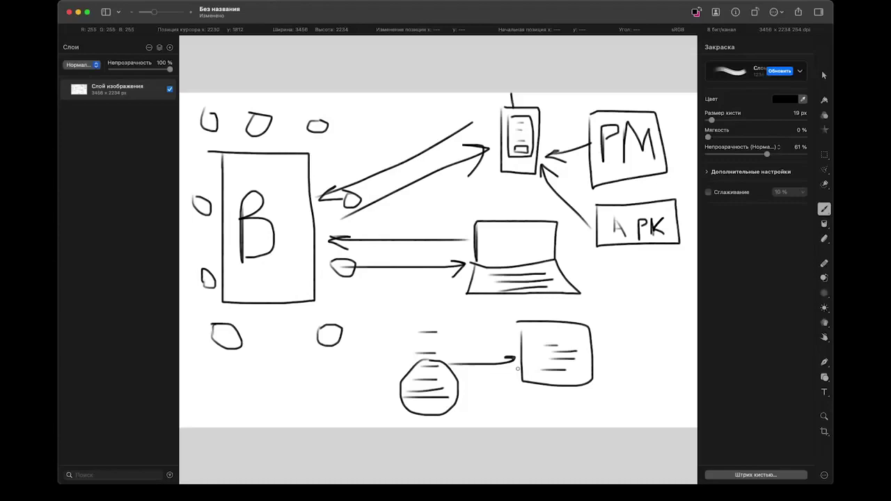
Step: Write "Peer 2 Peer" below the B box and draw an arched outline around it
left_click_drag(431, 304, 428, 217)
key("super+z")
left_click_drag(215, 380, 215, 414)
mouse_move(217, 380)
left_mouse_down()
mouse_move(232, 380)
mouse_move(209, 398)
mouse_move(279, 390)
mouse_move(250, 418)
mouse_move(271, 416)
left_mouse_up()
mouse_move(300, 414)
left_mouse_down()
mouse_move(318, 384)
mouse_move(299, 400)
left_mouse_up()
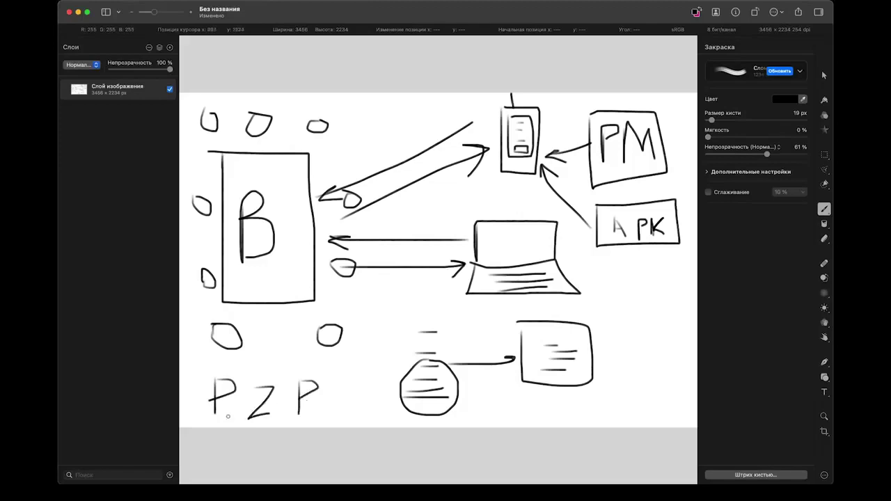
left_click_drag(223, 411, 228, 430)
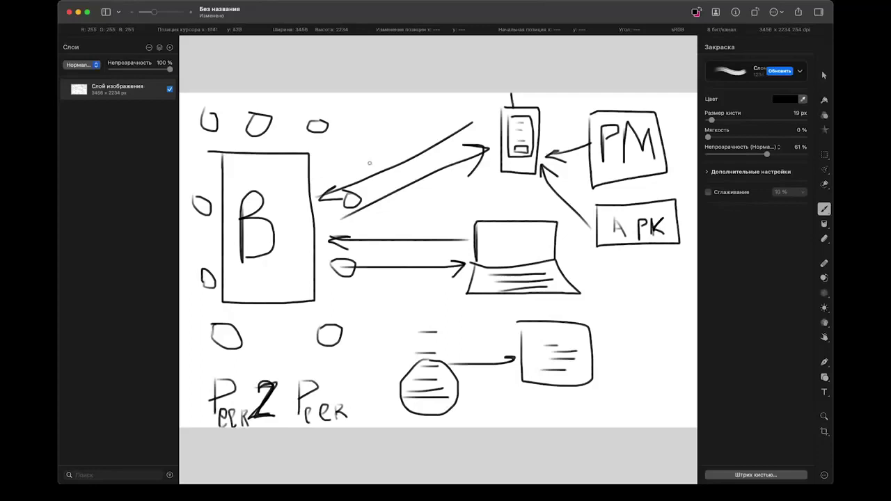
mouse_move(362, 423)
left_mouse_down()
mouse_move(275, 356)
mouse_move(207, 383)
mouse_move(203, 428)
left_mouse_up()
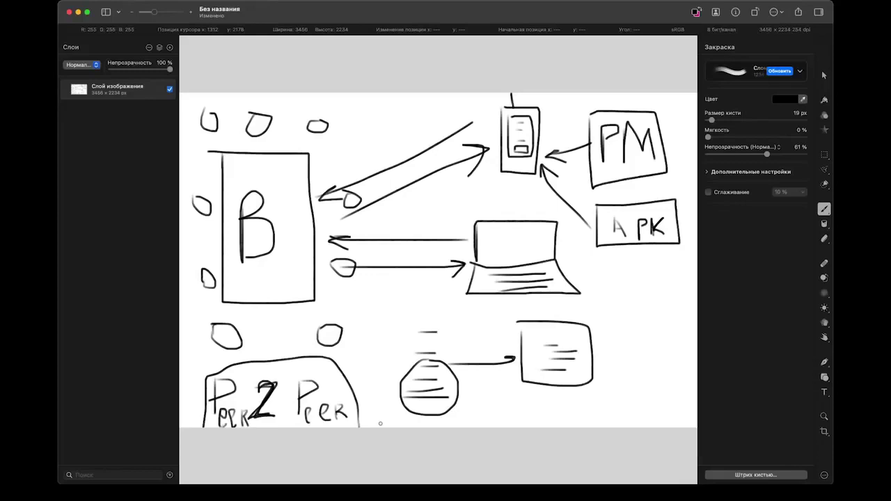
Step: Create a new image and draw two envelopes labelled A and B with a long arrow from A to B
key("super+n")
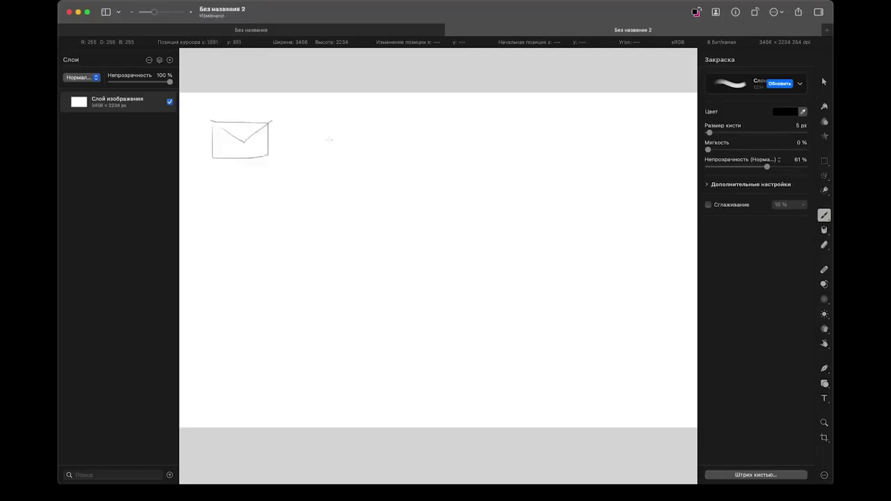
mouse_move(307, 133)
left_mouse_down()
mouse_move(578, 124)
mouse_move(557, 112)
left_mouse_up()
left_click_drag(577, 123, 558, 132)
left_click_drag(235, 112, 236, 99)
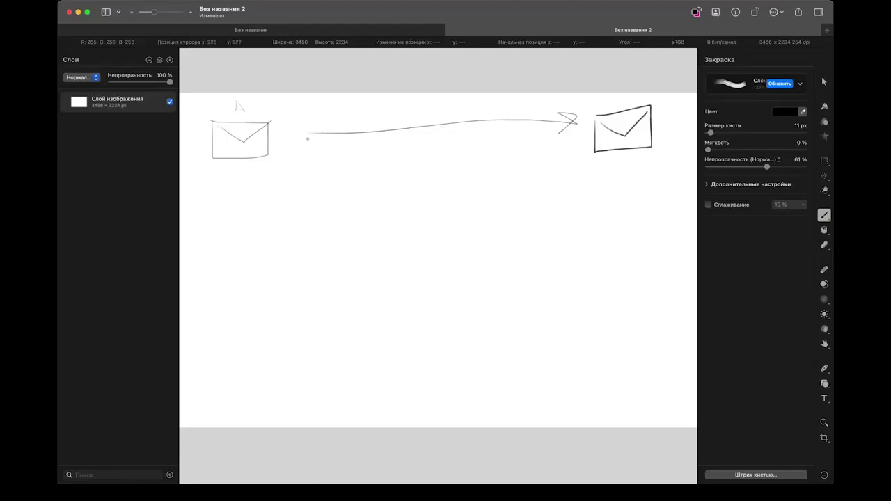
left_click_drag(302, 134, 334, 133)
left_click_drag(604, 95, 604, 109)
left_click_drag(241, 106, 245, 117)
Step: Draw a padlock with a keyhole and an upright key below envelope A
mouse_move(228, 207)
left_mouse_down()
mouse_move(241, 195)
mouse_move(241, 209)
mouse_move(220, 228)
mouse_move(235, 225)
left_mouse_up()
left_click_drag(240, 252, 235, 297)
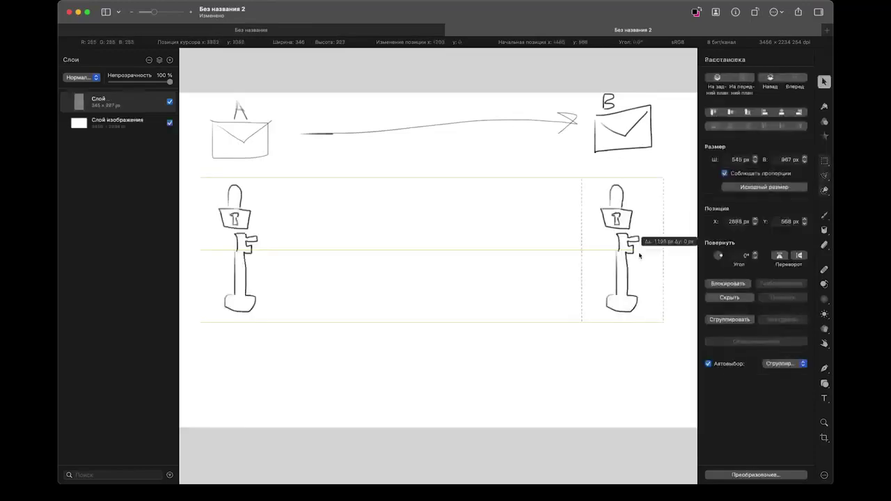
Step: Place a copy of the padlock and key below envelope B, level with the originals
left_click_drag(629, 222, 629, 219)
left_click(532, 222)
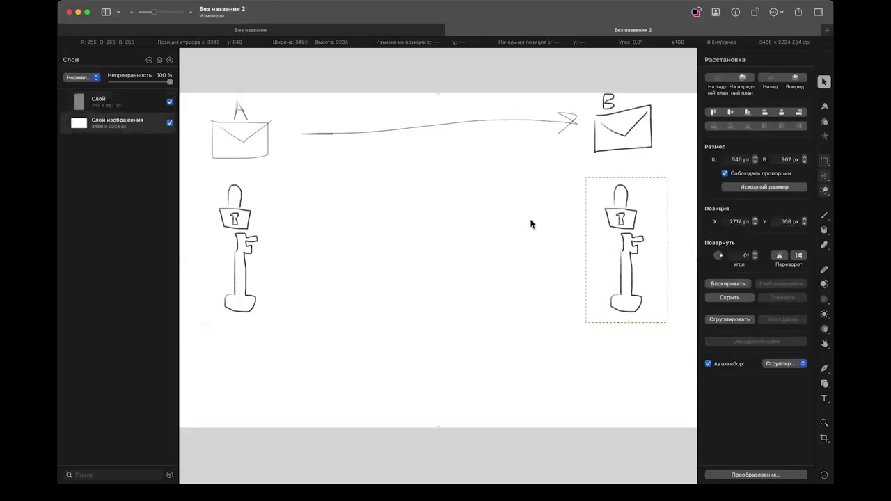
key("m")
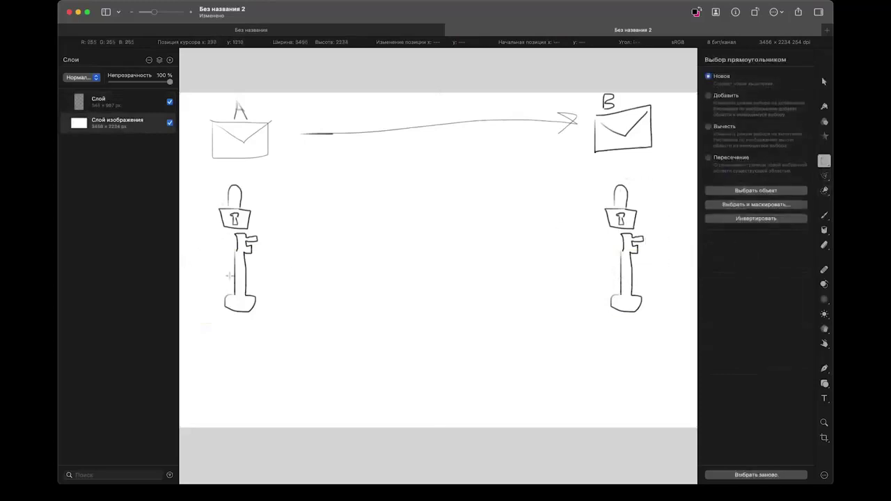
Step: Draw a return arrow from envelope B to A, plus two arrows in opposite directions between the padlocks
key("b")
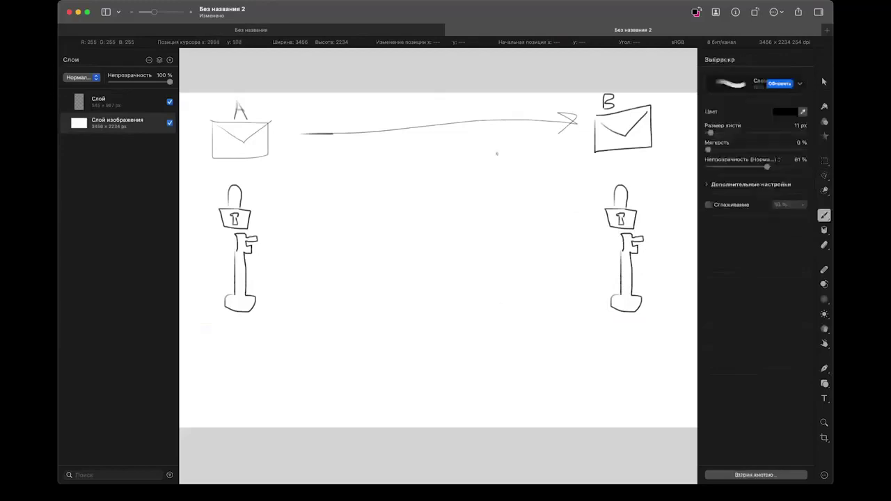
mouse_move(567, 149)
left_mouse_down()
mouse_move(300, 159)
mouse_move(310, 154)
mouse_move(322, 170)
left_mouse_up()
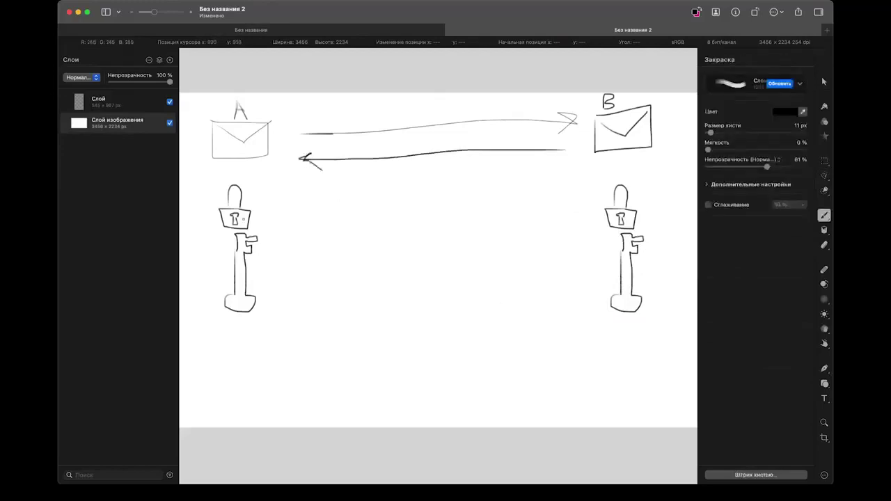
mouse_move(268, 215)
left_mouse_down()
mouse_move(546, 178)
mouse_move(586, 188)
left_mouse_up()
mouse_move(578, 183)
left_mouse_down()
mouse_move(561, 166)
mouse_move(586, 188)
mouse_move(497, 218)
mouse_move(267, 223)
left_mouse_up()
left_click_drag(267, 223, 291, 232)
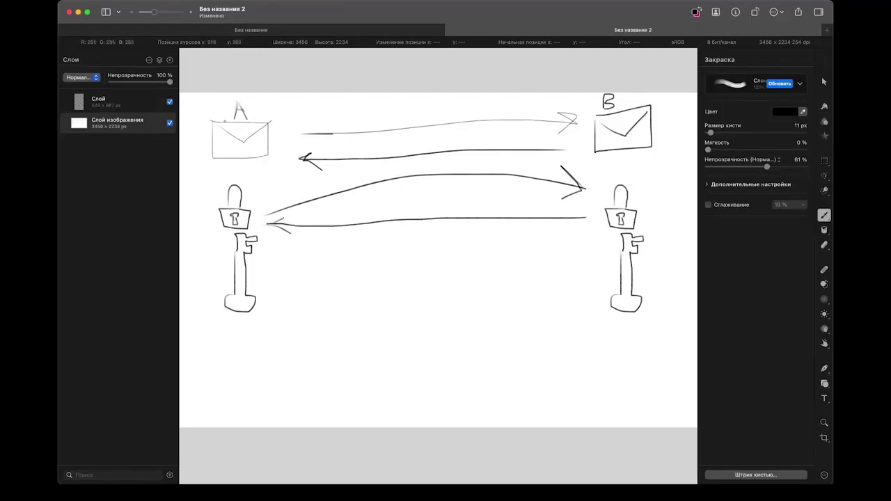
Step: Redraw the outline of envelope A in darker strokes and sketch a small padlock on each envelope
mouse_move(214, 123)
left_mouse_down()
mouse_move(212, 166)
mouse_move(211, 122)
mouse_move(242, 143)
mouse_move(271, 124)
left_mouse_up()
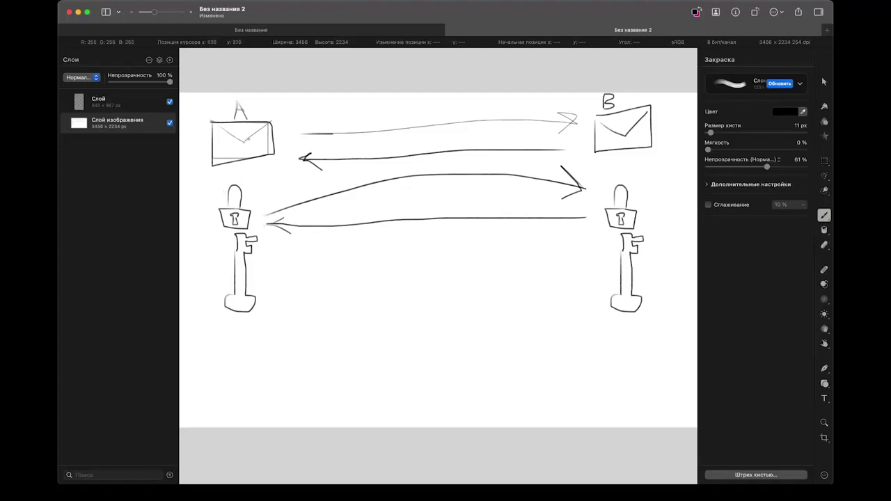
left_click_drag(243, 146, 245, 151)
mouse_move(625, 129)
left_mouse_down()
mouse_move(632, 141)
mouse_move(622, 146)
left_mouse_up()
Step: Add the text label "Public Key" at the padlock below envelope A
key("t")
left_click(264, 198)
type("Pub")
type("Key")
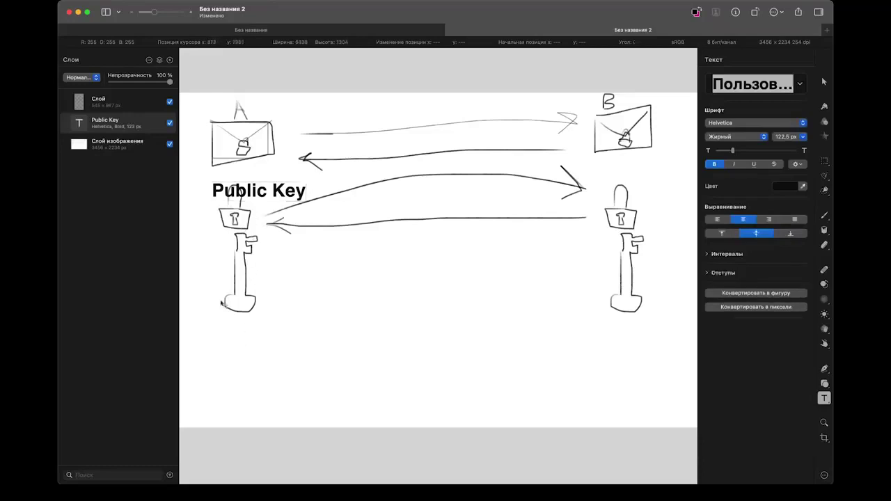
Step: Add the text label "Private Key" and place it under the key on A's side
left_click(217, 335)
type("Private Key")
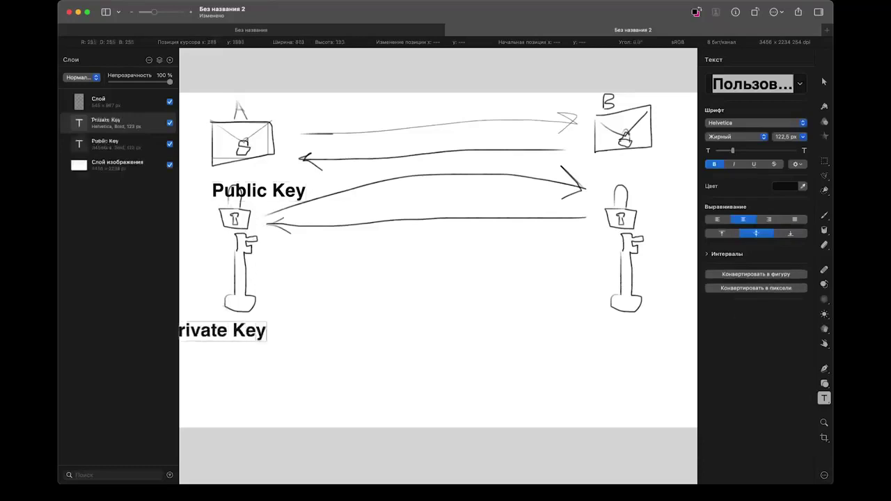
left_click_drag(186, 311, 234, 311)
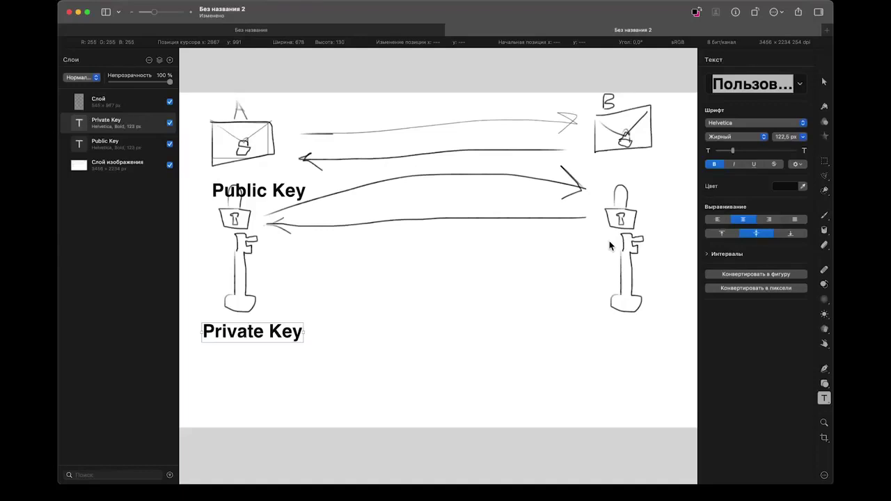
key("Escape")
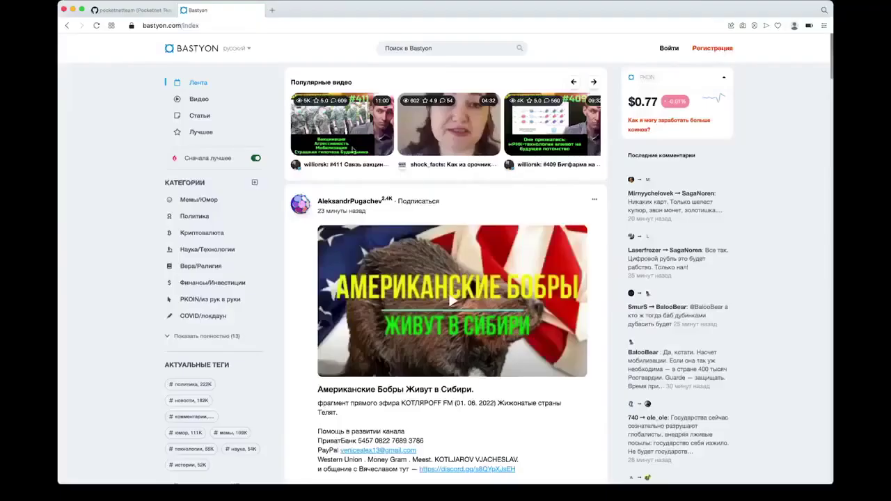
Step: Switch to the Bastyon site in the browser and submit a new account registration with a nickname and no email
key("super+l")
key("Escape")
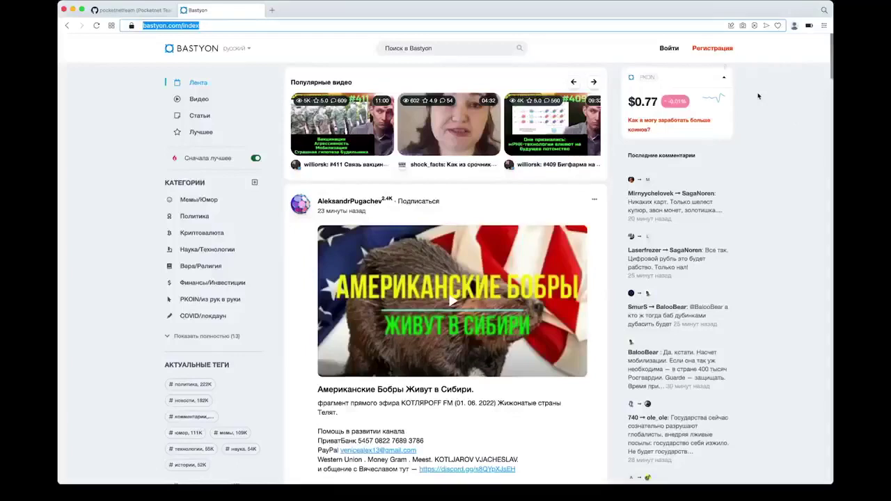
left_click(711, 49)
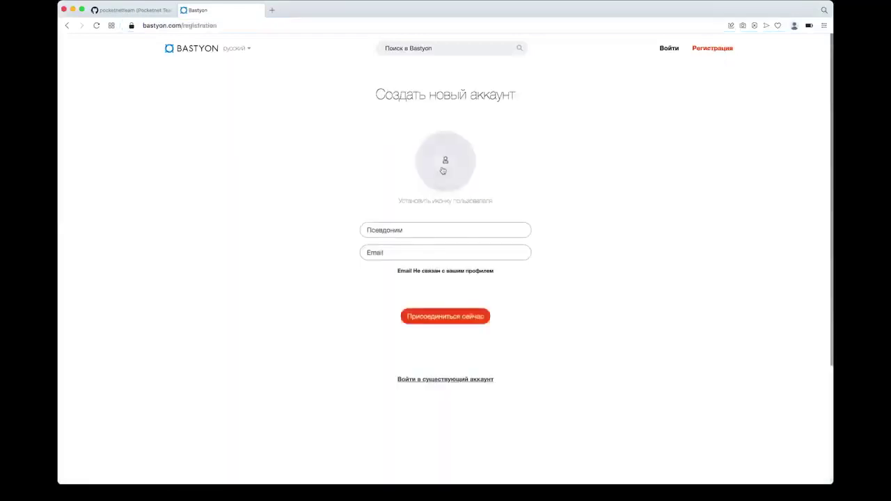
left_click(411, 231)
type("YelloGetmemo")
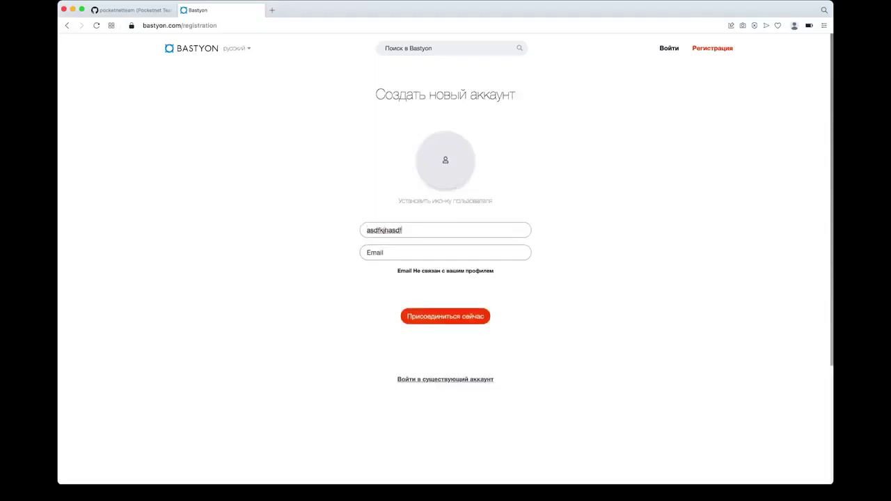
left_click(425, 317)
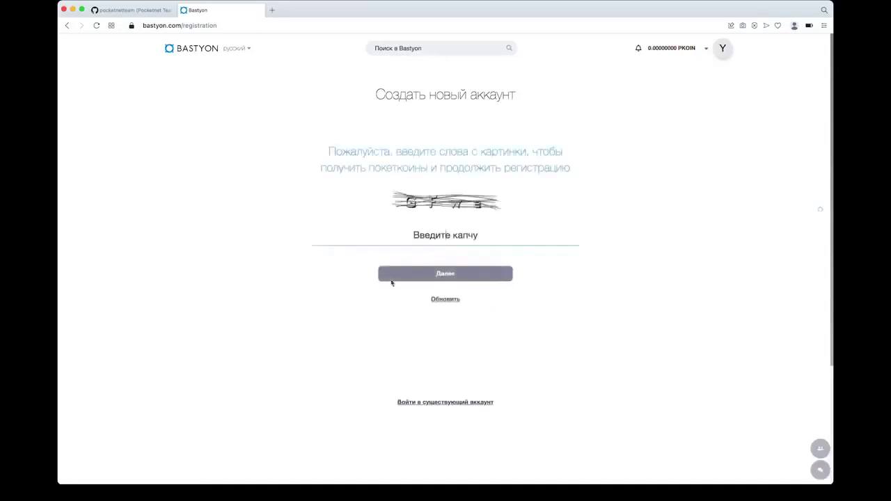
Step: Enter the captcha characters from the image and continue the registration
type("G")
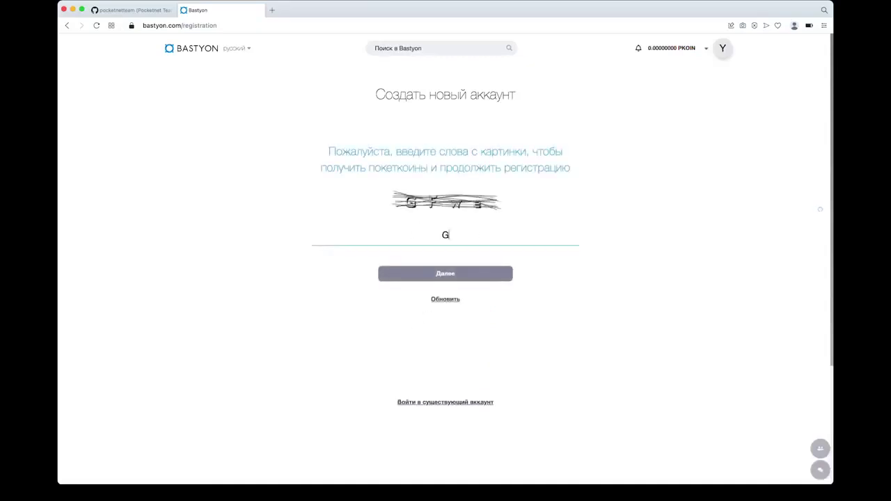
type("F")
type("ws")
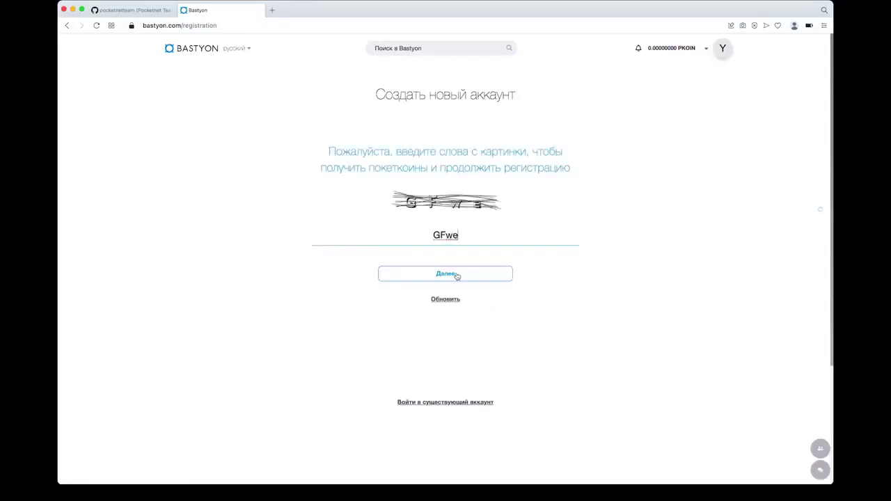
left_click(455, 276)
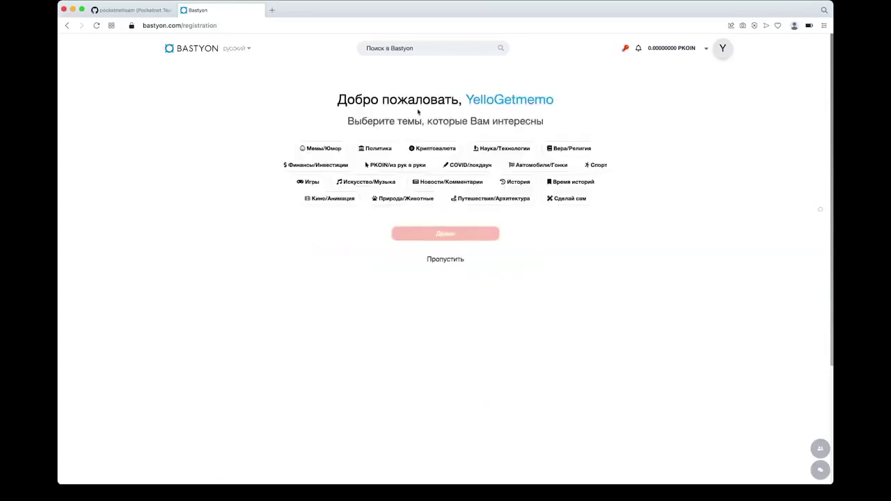
Step: Choose the interests Политика, Финансы/Инвестиции, PKOIN/из рук в руки and COVID/локдаун, and continue past the welcome screen
left_click_drag(354, 101, 435, 101)
left_click(392, 132)
left_click(378, 148)
left_click(317, 165)
left_click(444, 233)
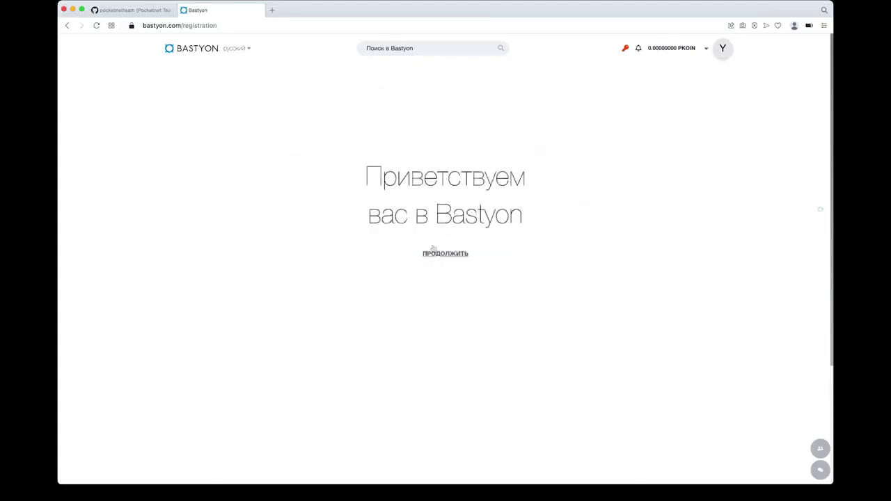
left_click(444, 255)
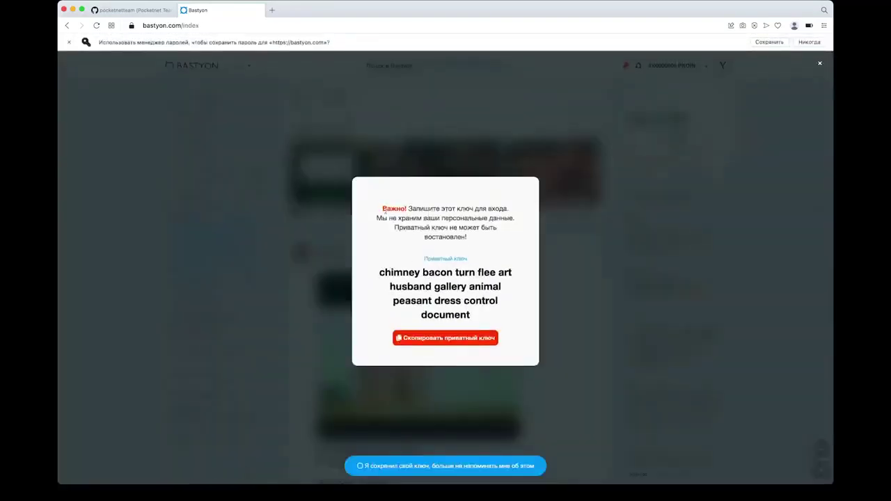
Step: Copy the new account's private key, paste it into a new tab's address bar, and return to the Bastyon tab
left_click_drag(383, 207, 472, 236)
left_click(471, 238)
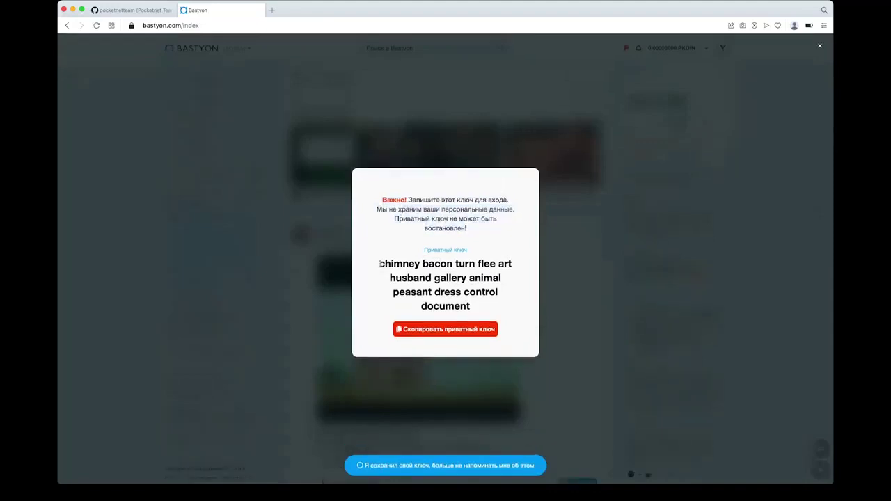
left_click_drag(379, 264, 472, 306)
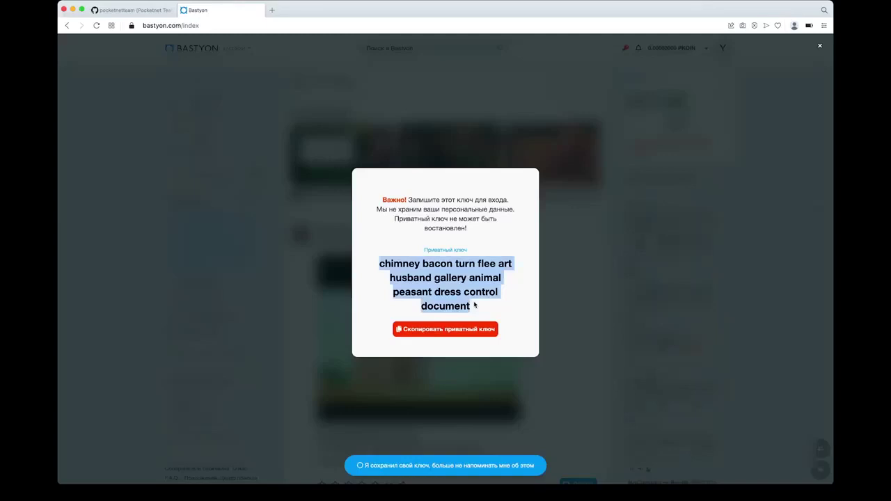
left_click(474, 304)
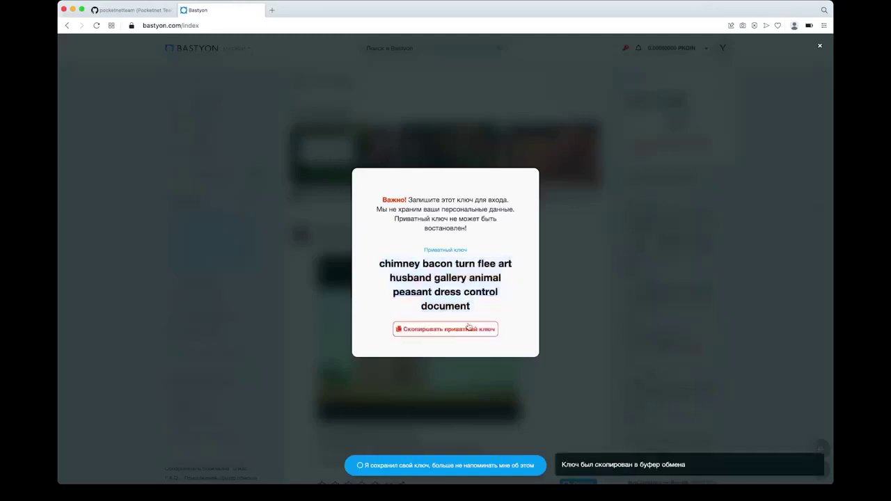
left_click(272, 10)
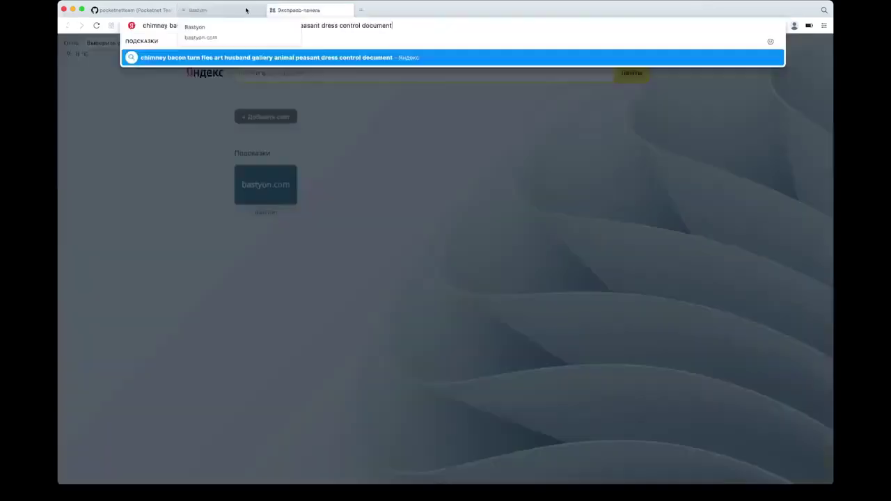
left_click(246, 12)
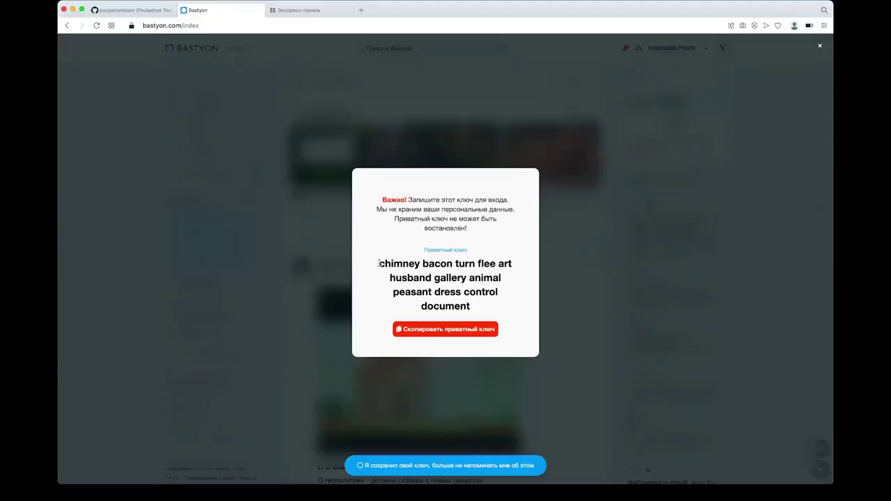
Step: Highlight the words of the account's private key in the dialog to examine them
mouse_move(379, 262)
left_mouse_down()
mouse_move(480, 313)
mouse_move(508, 269)
mouse_move(379, 265)
left_mouse_up()
left_click(479, 311)
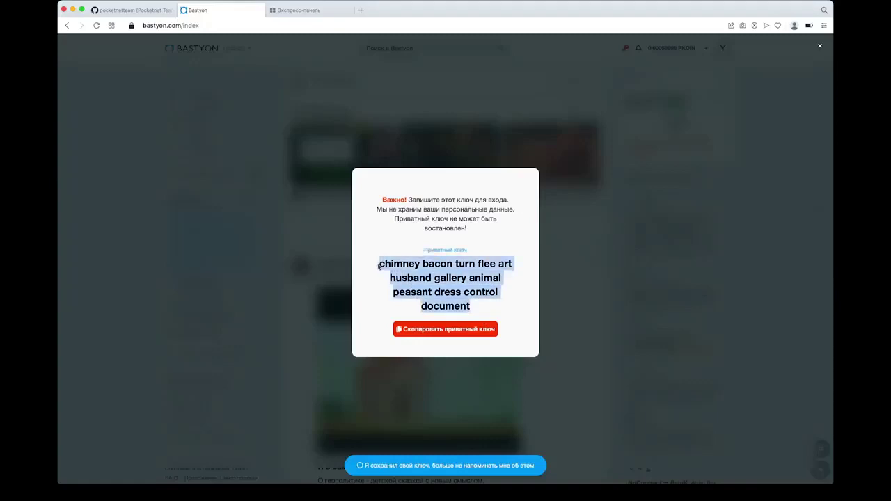
left_click(378, 266)
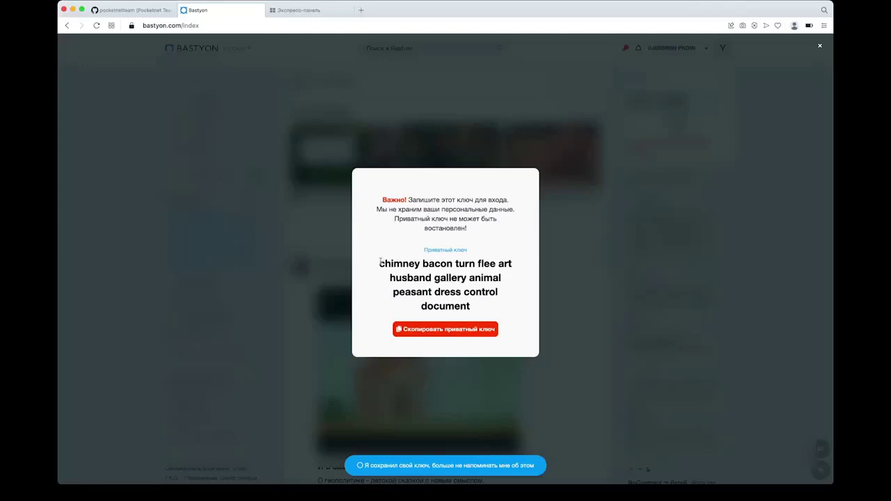
left_click_drag(379, 265, 470, 278)
left_click(469, 277)
mouse_move(380, 265)
left_mouse_down()
mouse_move(485, 308)
mouse_move(380, 265)
left_mouse_up()
left_click(485, 309)
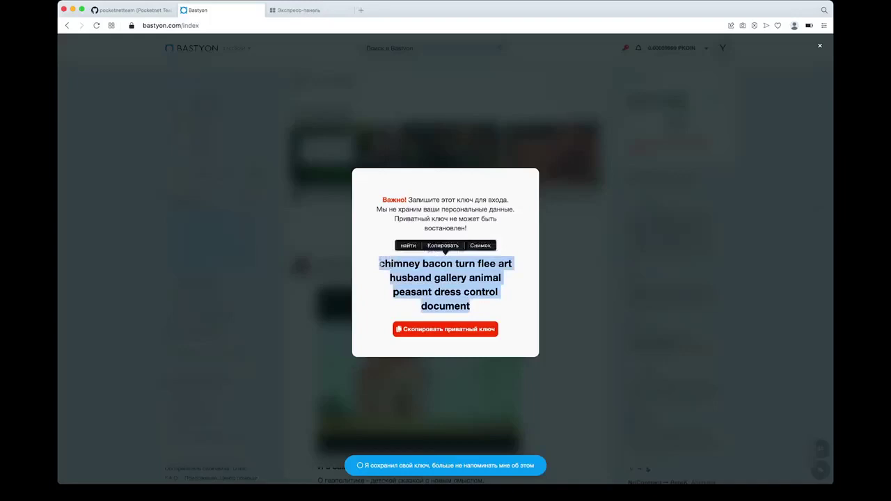
left_click(380, 265)
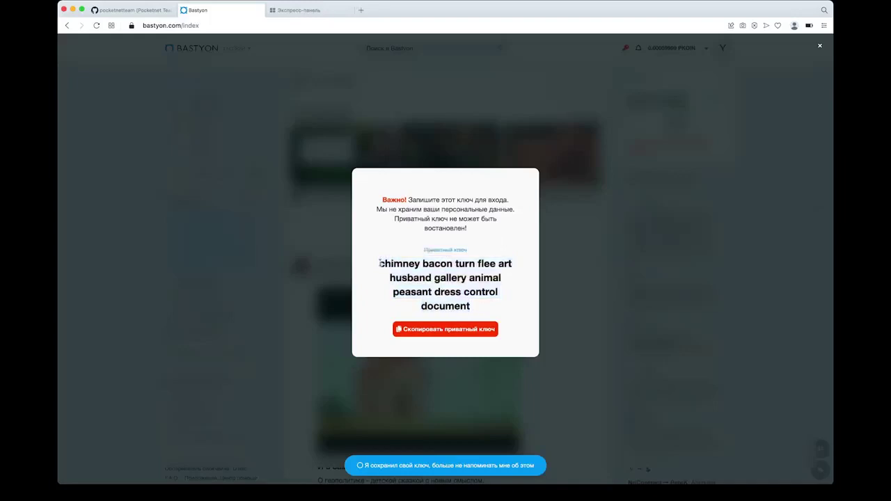
left_click_drag(380, 264, 483, 317)
left_click(472, 309)
left_click(378, 263)
left_click(423, 326)
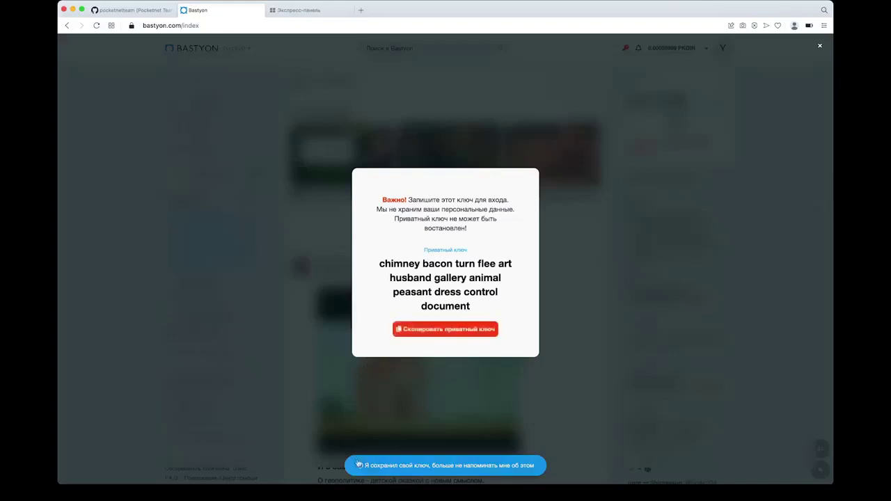
Step: Confirm that the private key has been saved, enlarge the page and look over the feed
left_click(355, 465)
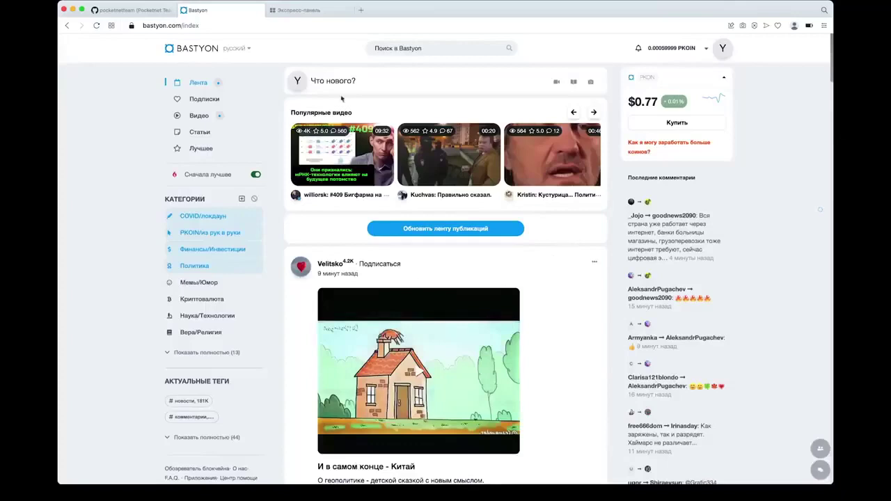
key("super+plus")
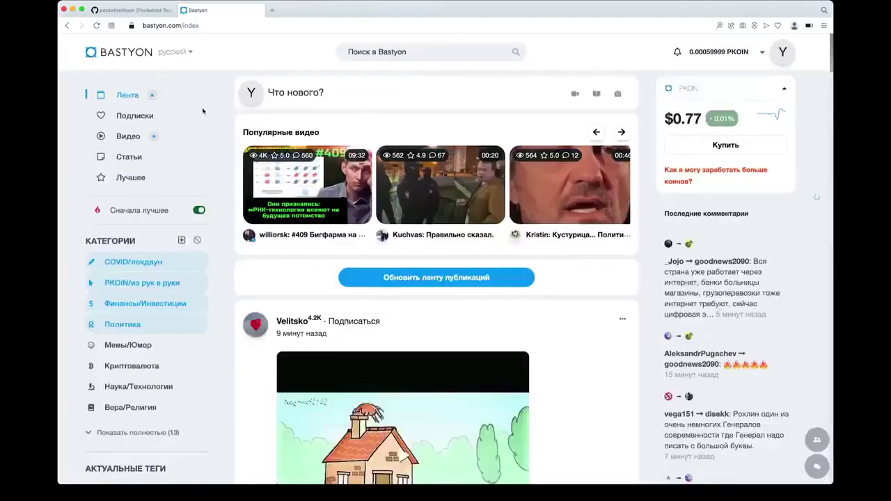
scroll(226, 107, "down", 1)
scroll(227, 106, "down", 3)
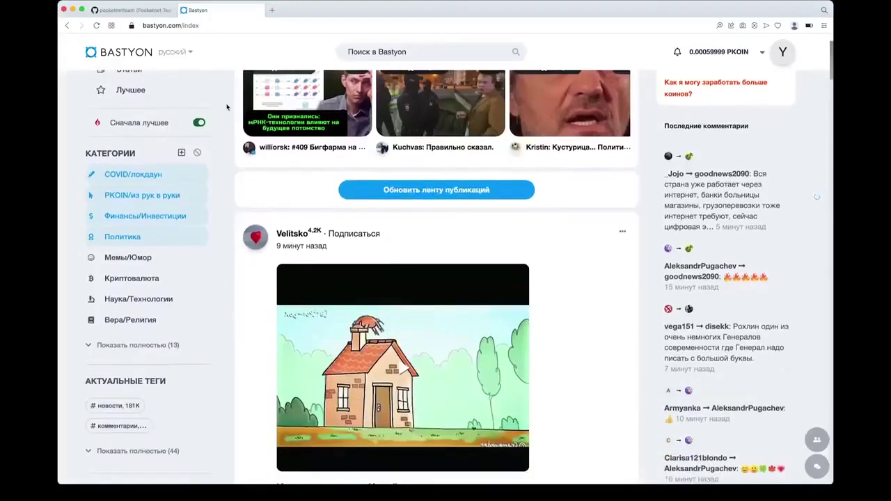
scroll(421, 163, "up", 4)
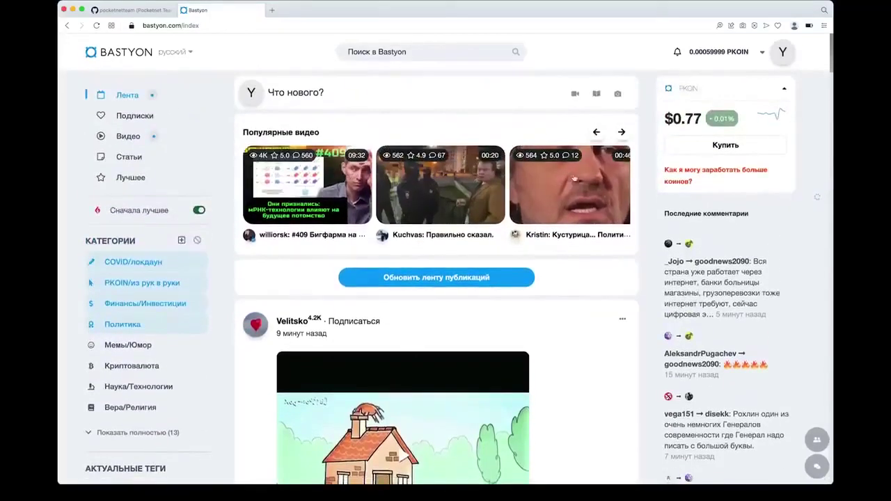
Step: Open the new post form and examine its visibility and category options
left_click(332, 96)
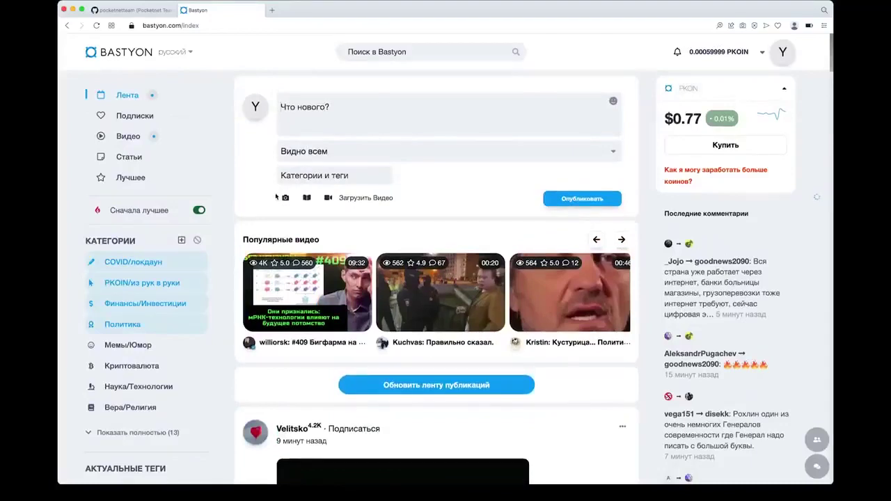
left_click(354, 153)
left_click(262, 183)
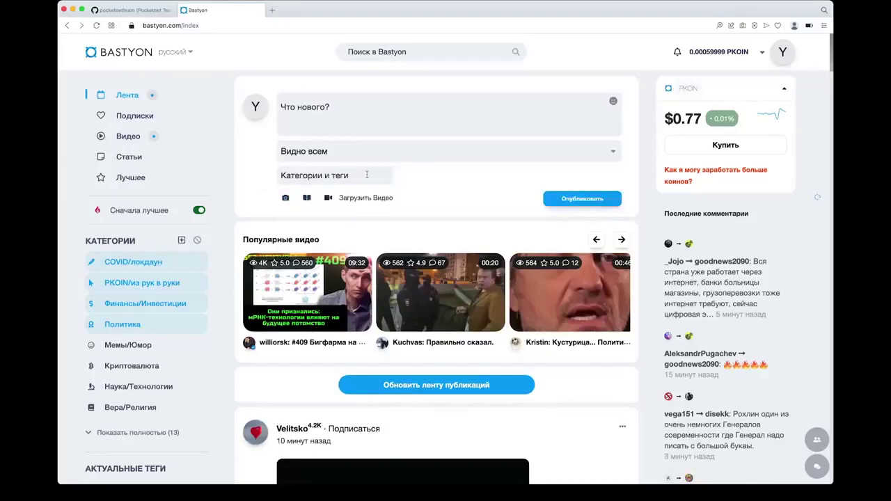
Step: Close the visibility options, open the post form's emoji picker and look over the posts in the feed
left_click(477, 169)
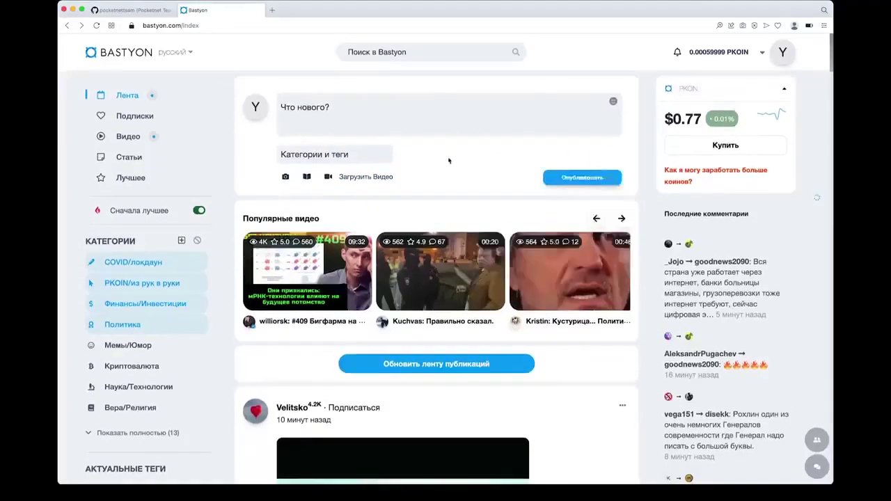
left_click(613, 102)
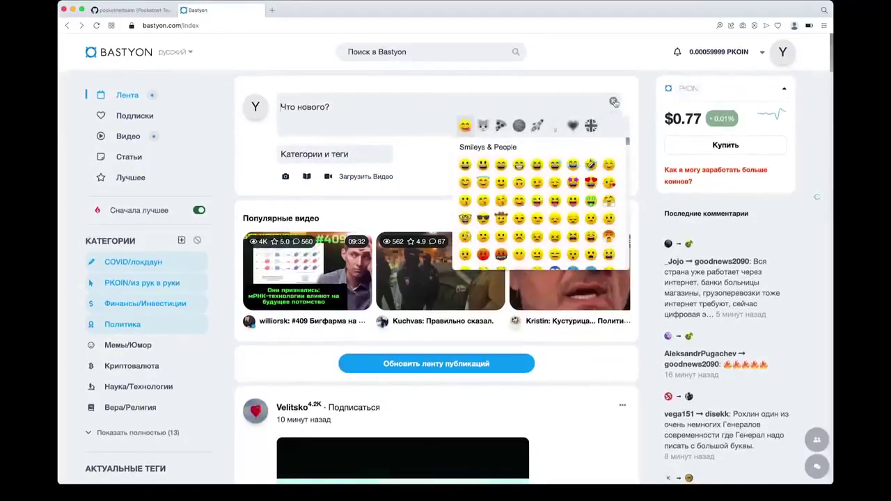
scroll(432, 209, "down", 2)
scroll(422, 193, "right", 5)
scroll(422, 194, "left", 3)
scroll(422, 194, "left", 4)
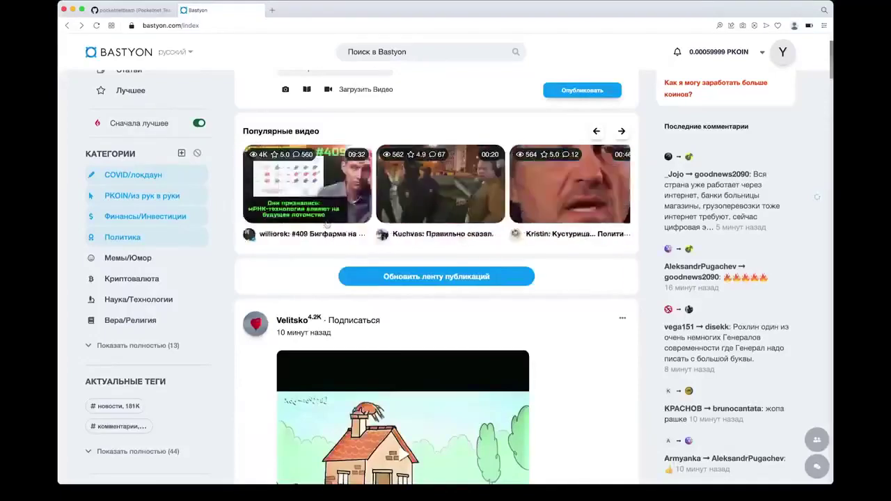
scroll(251, 275, "down", 4)
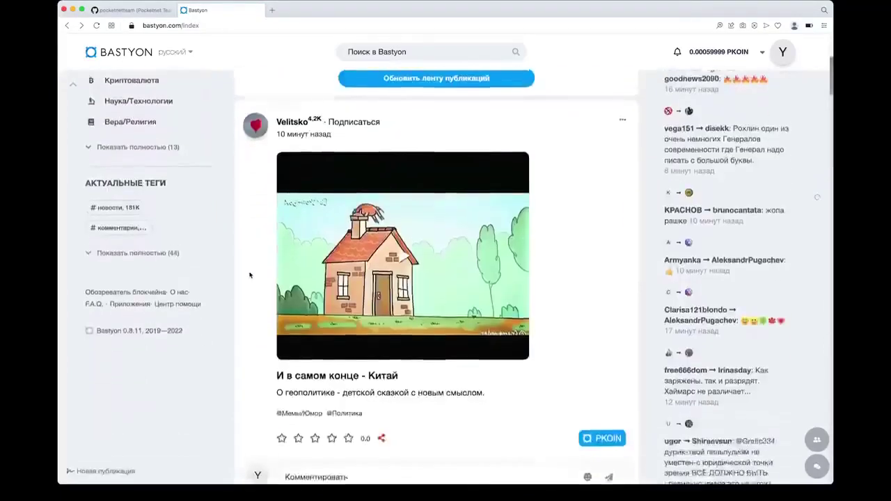
scroll(250, 275, "down", 3)
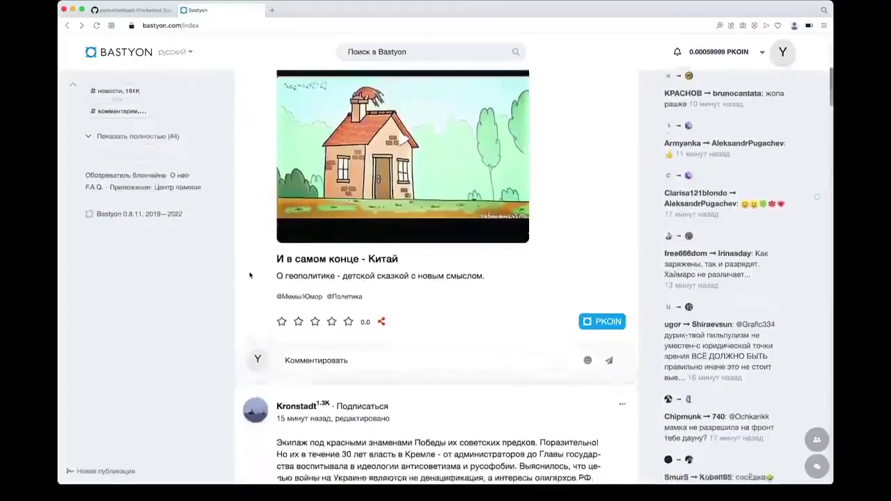
scroll(249, 275, "up", 10)
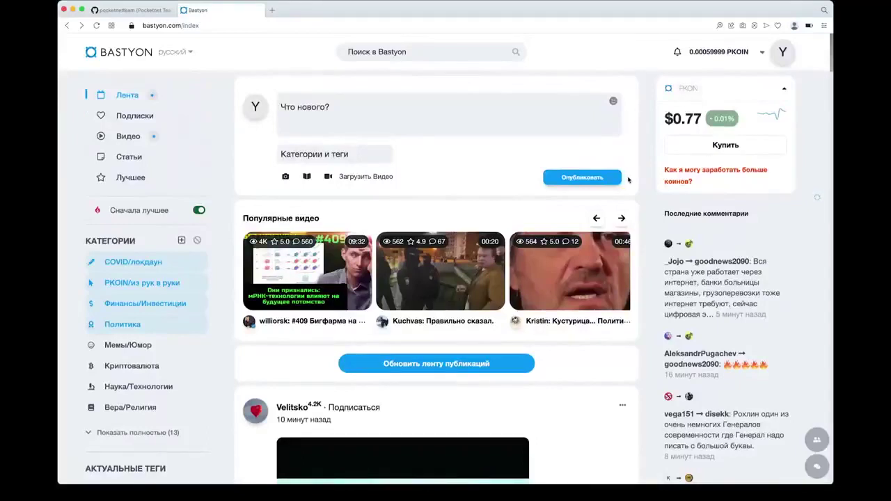
Step: Filter the feed by the trending tag "новости" and look at the matching posts
scroll(628, 178, "down", 15)
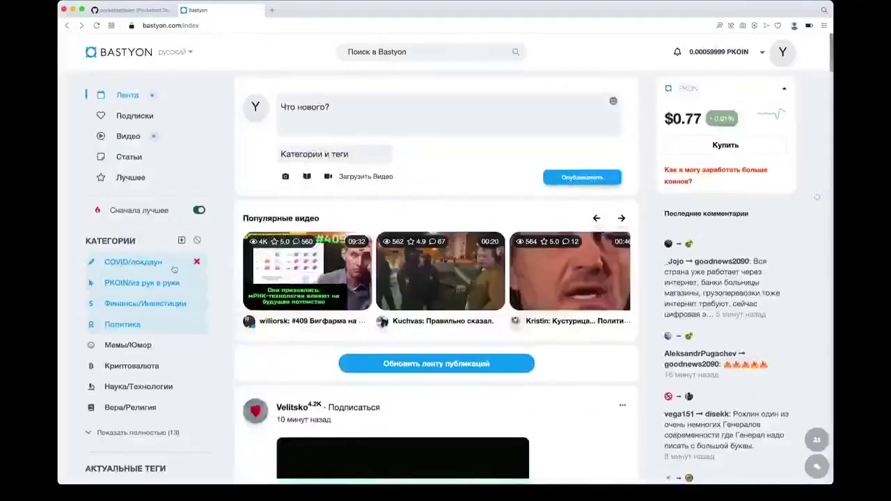
scroll(174, 296, "down", 5)
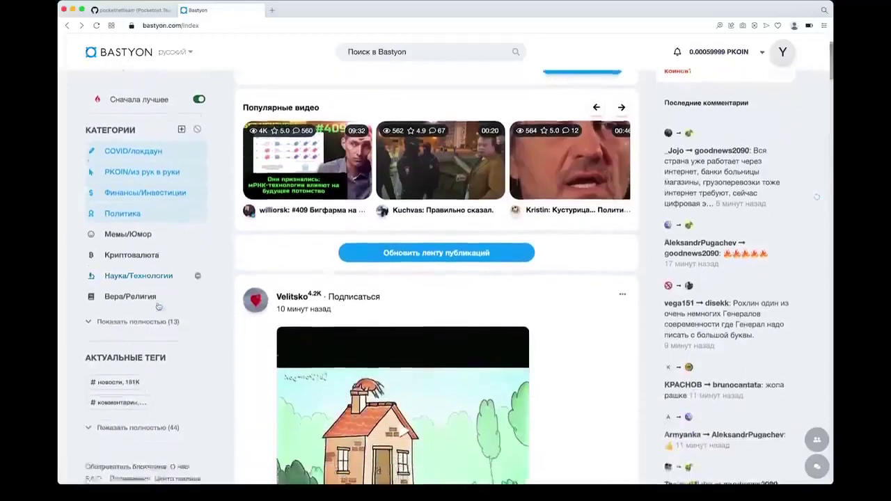
left_click(115, 313)
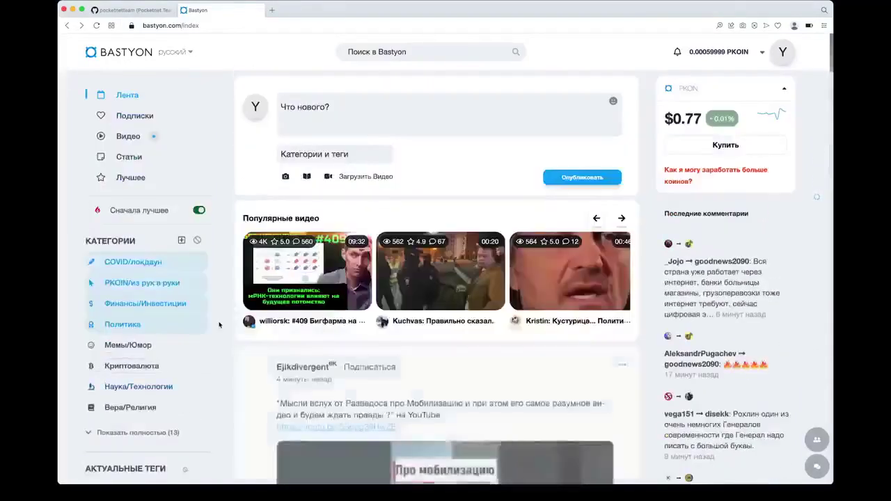
scroll(219, 325, "down", 3)
scroll(218, 325, "down", 3)
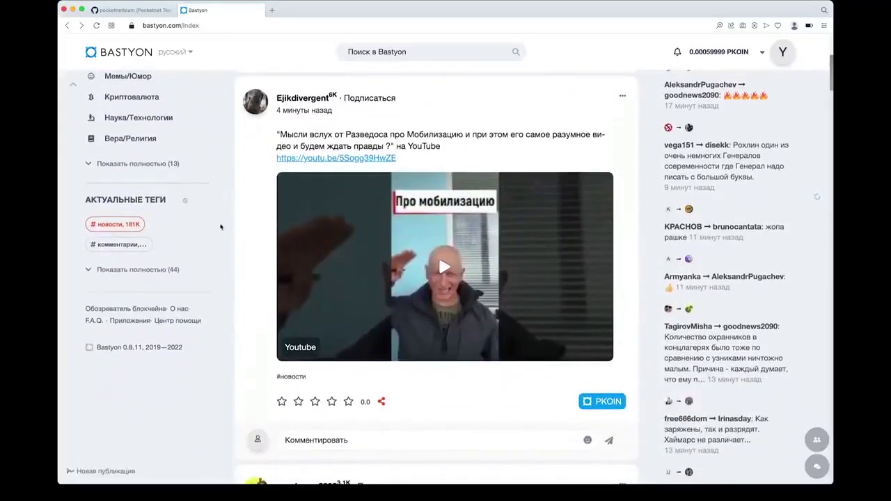
Step: Expand the full list of trending tags and look over the feed and the recent comments
left_click(138, 270)
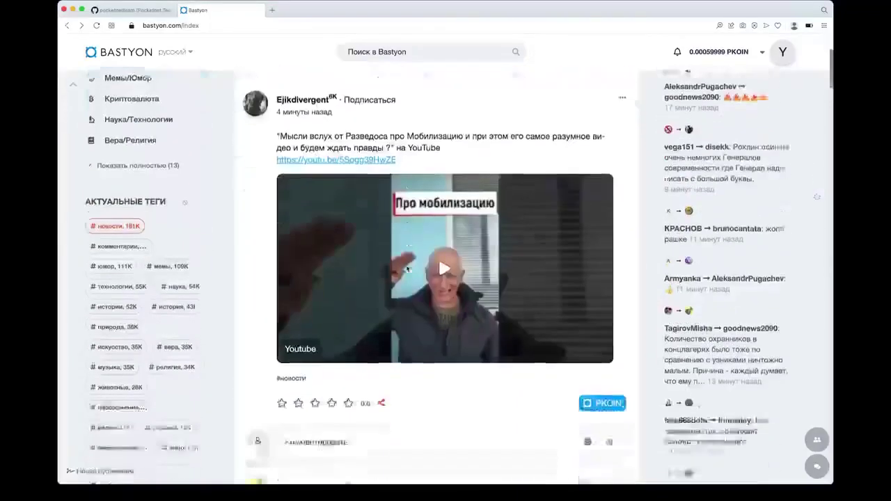
scroll(408, 270, "down", 15)
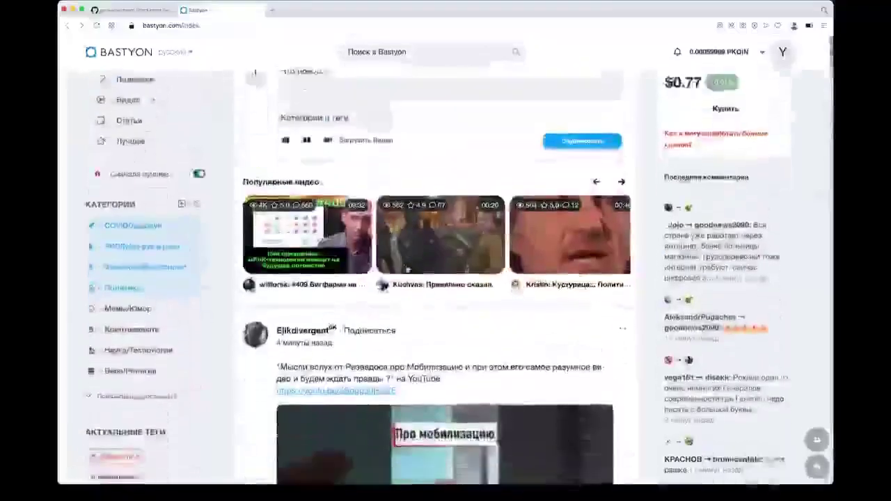
scroll(662, 161, "down", 3)
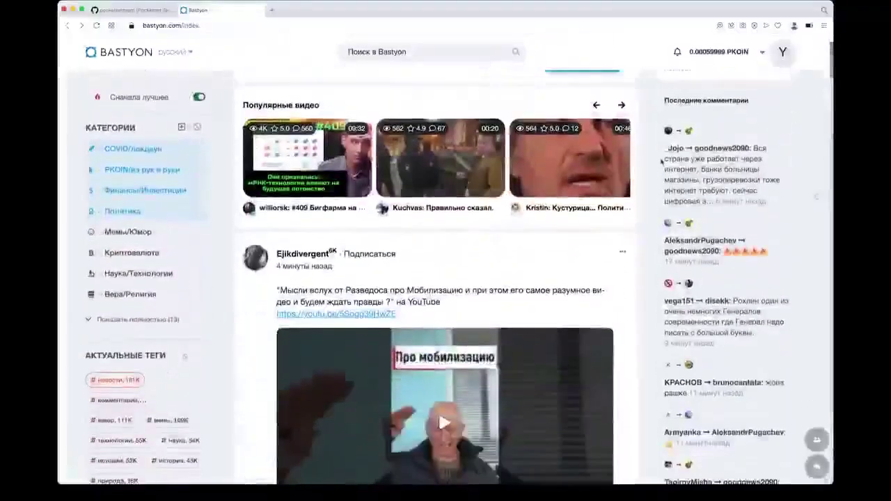
scroll(662, 162, "up", 3)
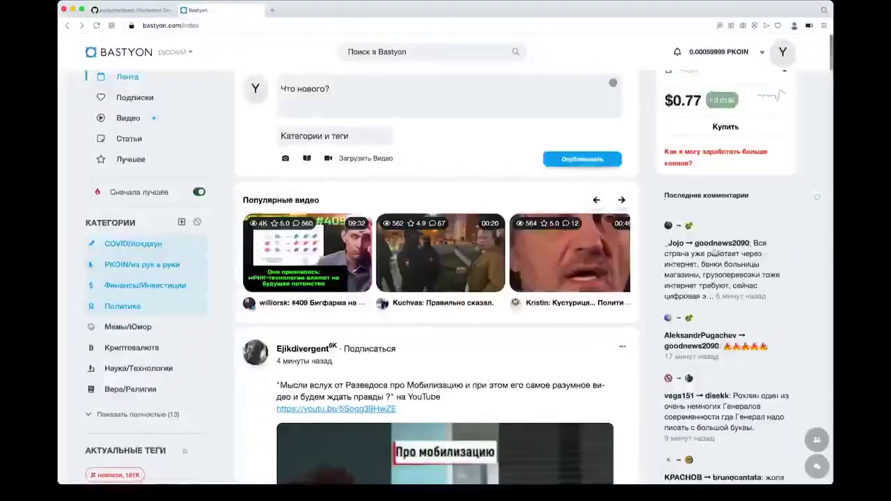
scroll(677, 243, "down", 2)
scroll(688, 304, "up", 3)
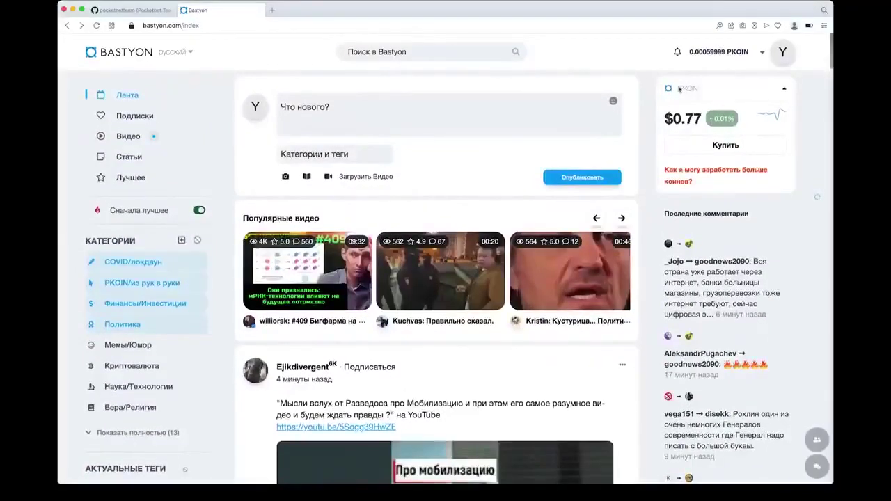
Step: Check the subscriptions page, open popular video #411 from the feed and subscribe to its author with notifications about new publications
left_click(132, 116)
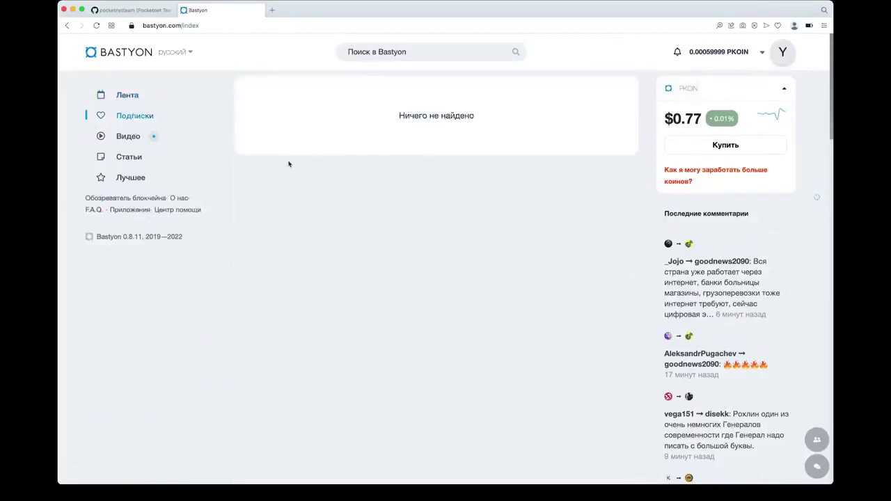
left_click(127, 97)
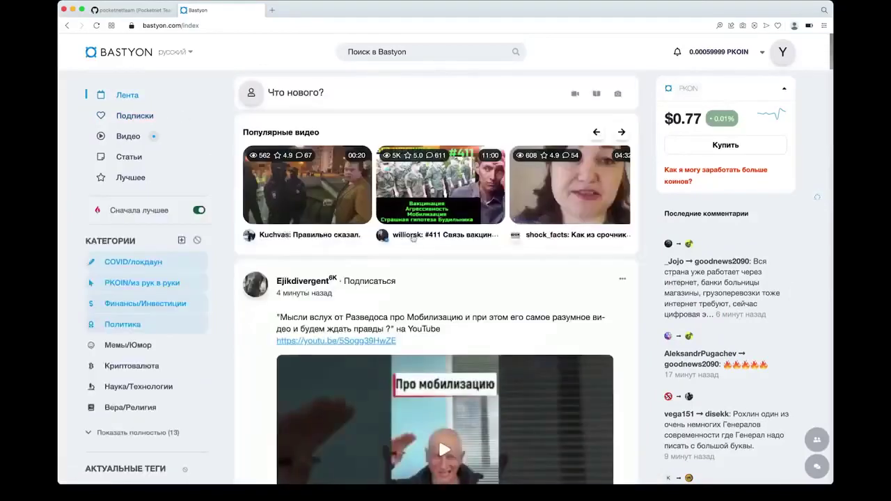
left_click(413, 239)
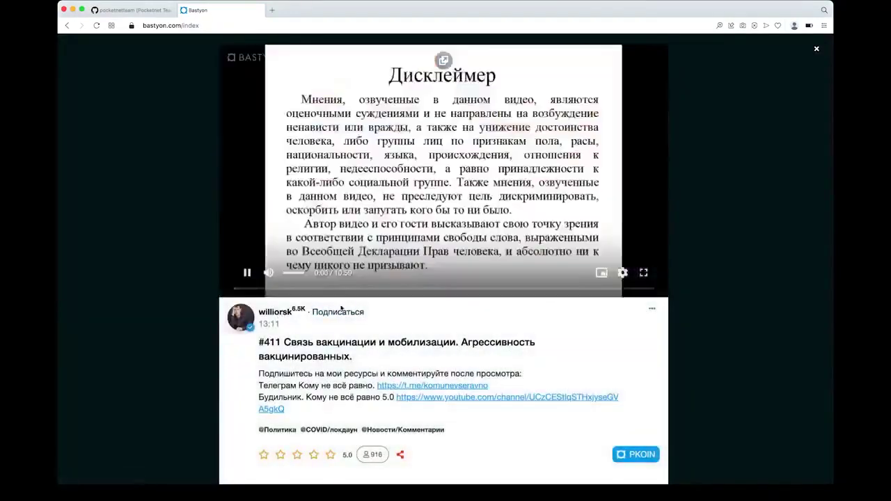
left_click(338, 312)
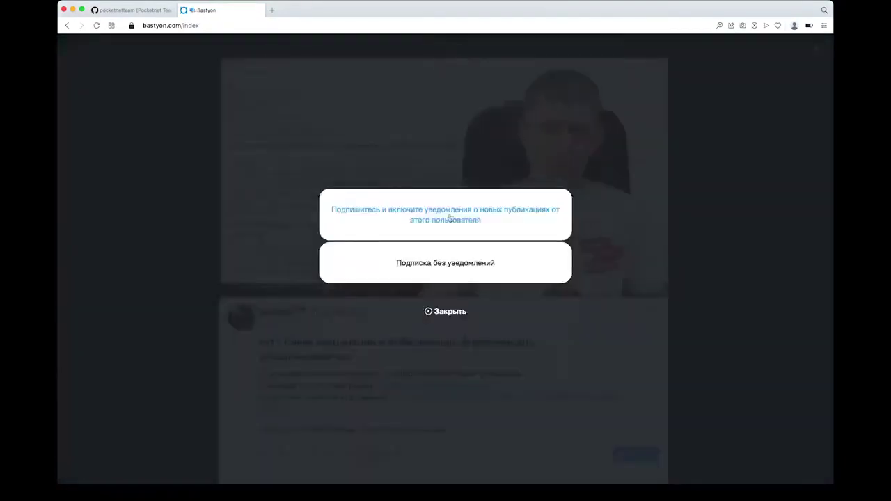
left_click(449, 218)
left_click(818, 52)
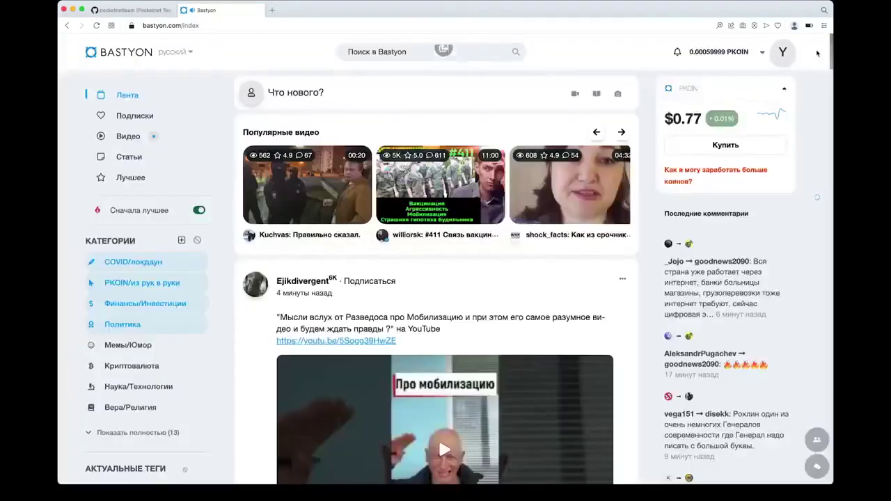
Step: Check the subscriptions page for the subscribed author's publications and return to the main feed
left_click(135, 117)
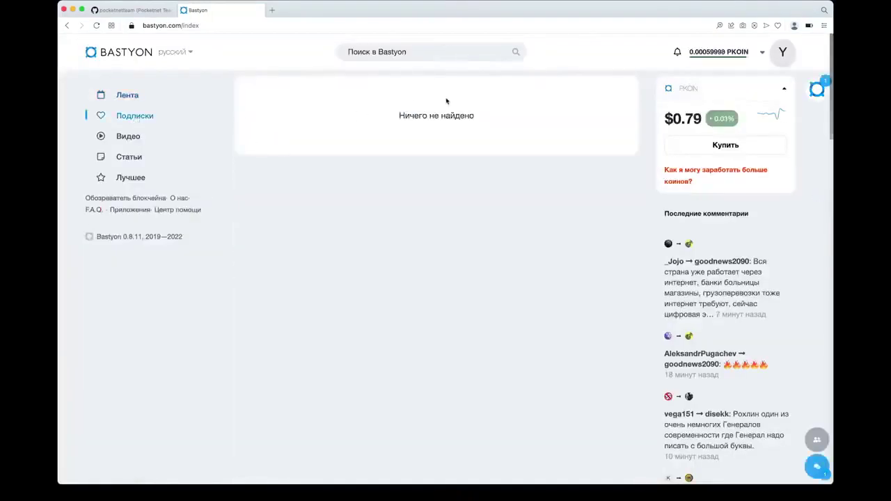
left_click_drag(418, 112, 392, 114)
left_click(418, 198)
left_click(139, 99)
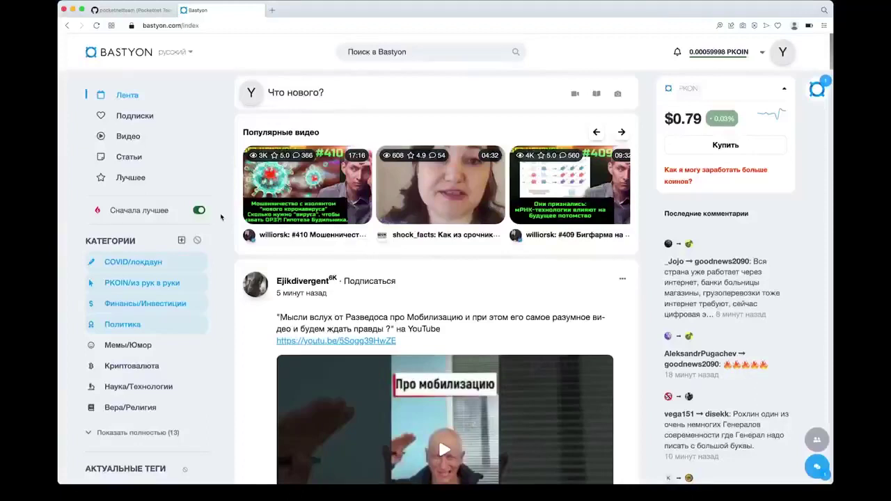
Step: Open the Видео section and look through the published videos
scroll(220, 218, "down", 5)
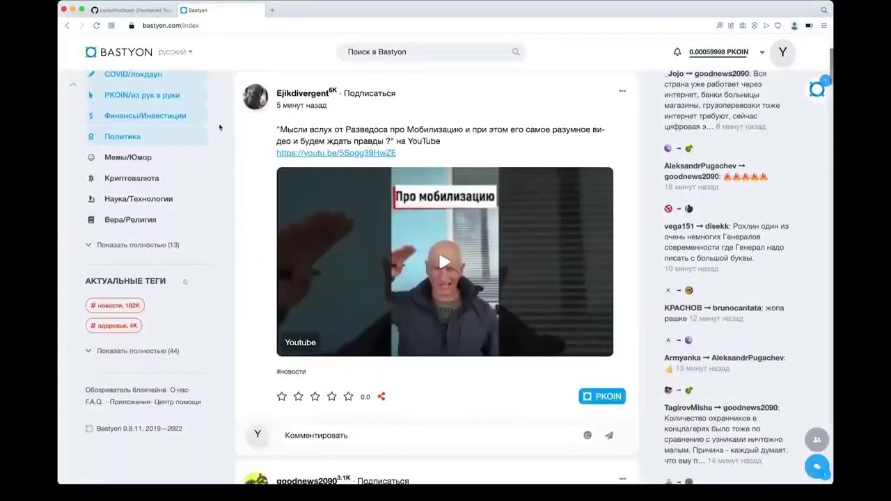
left_click(137, 138)
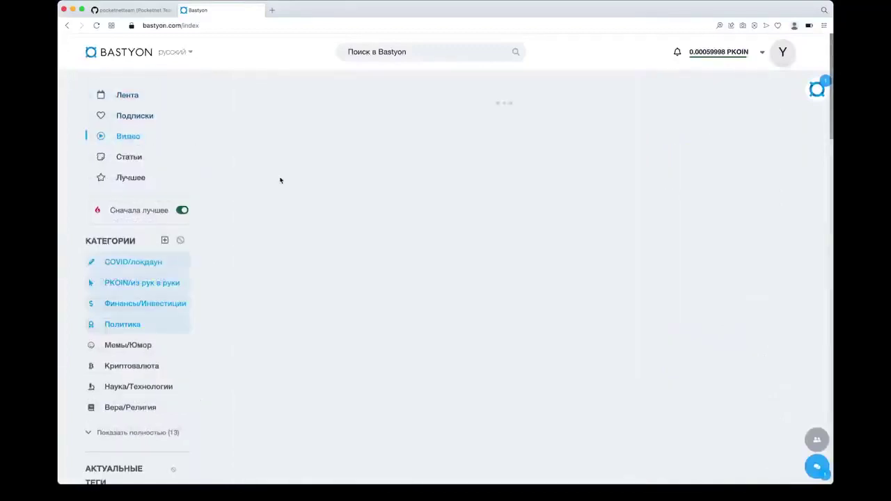
scroll(388, 153, "down", 2)
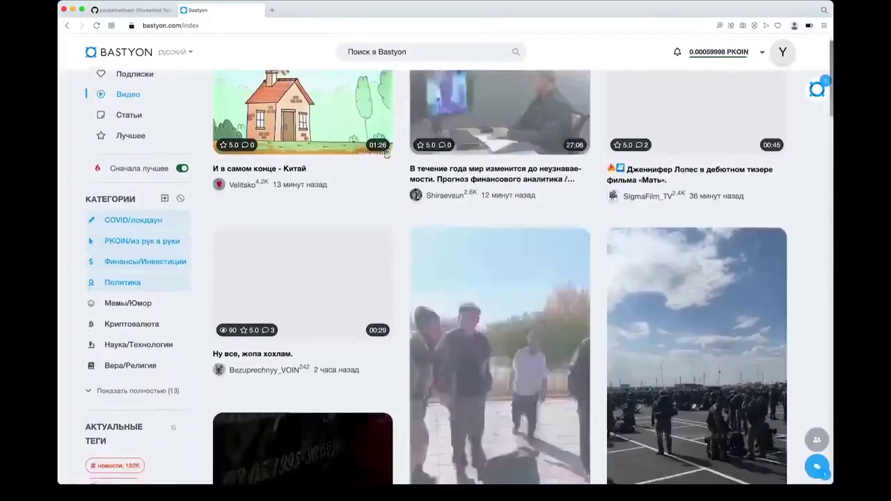
scroll(387, 153, "down", 10)
scroll(401, 159, "down", 10)
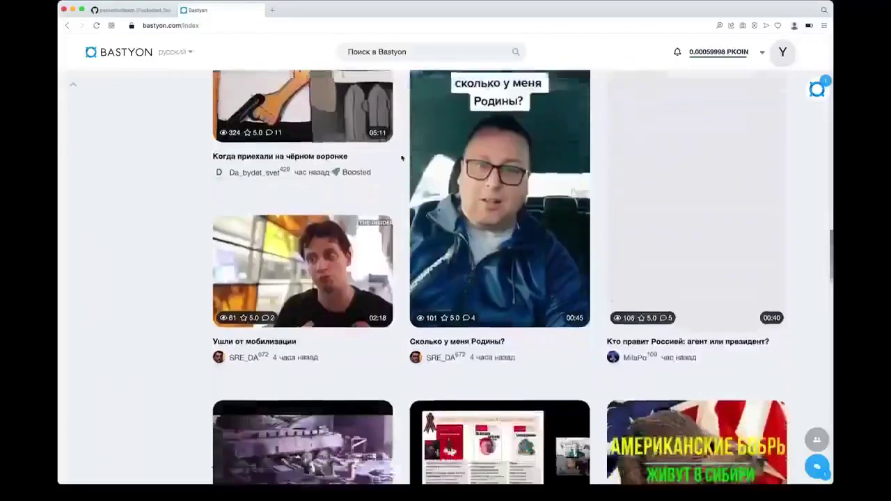
scroll(401, 159, "down", 7)
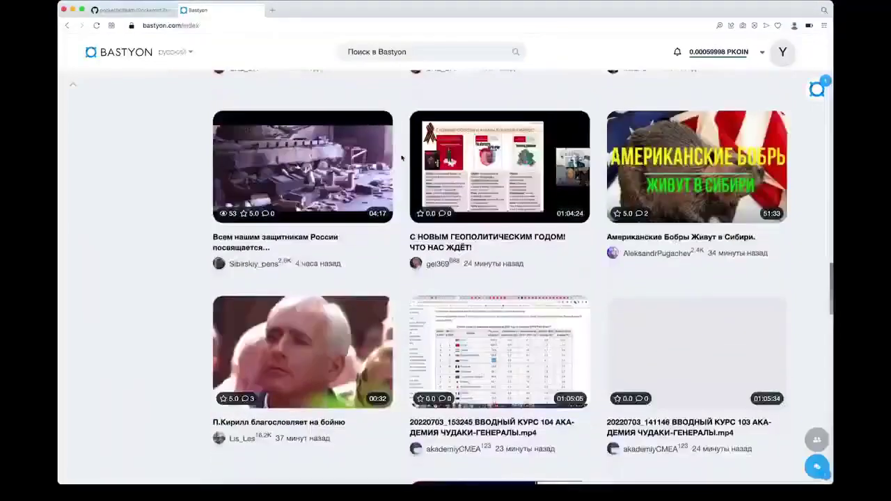
scroll(401, 159, "down", 2)
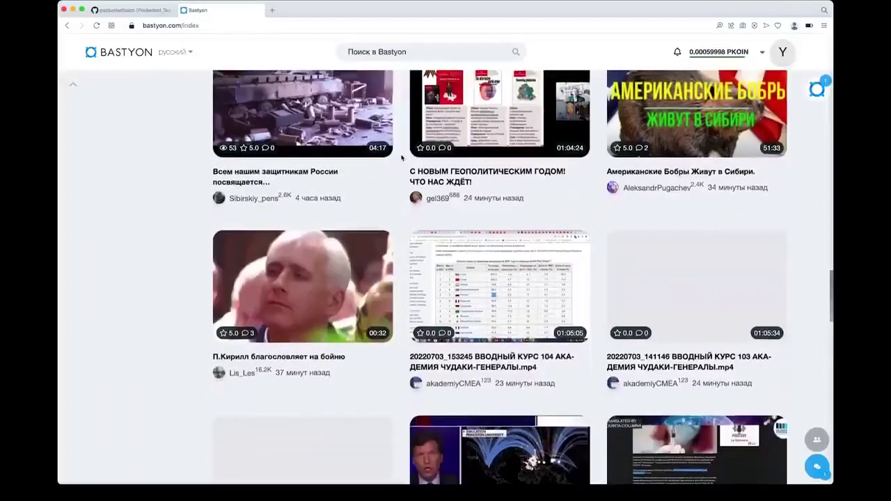
scroll(400, 185, "up", 3)
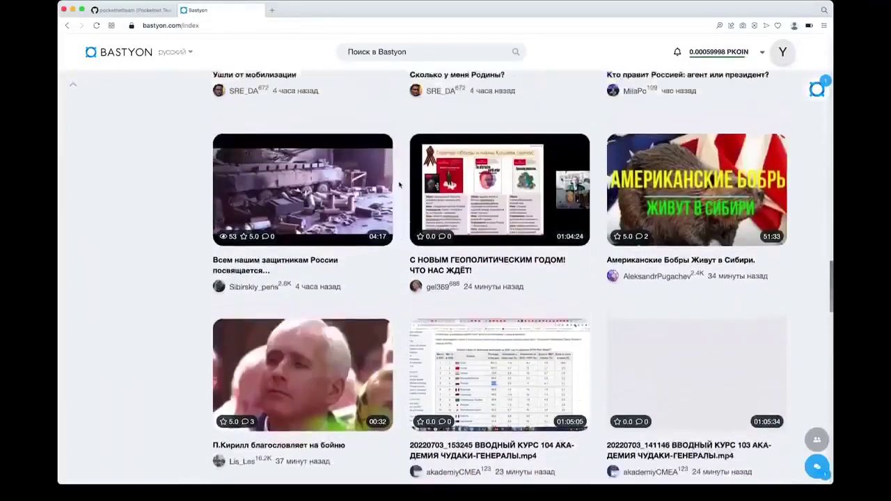
scroll(400, 185, "down", 16)
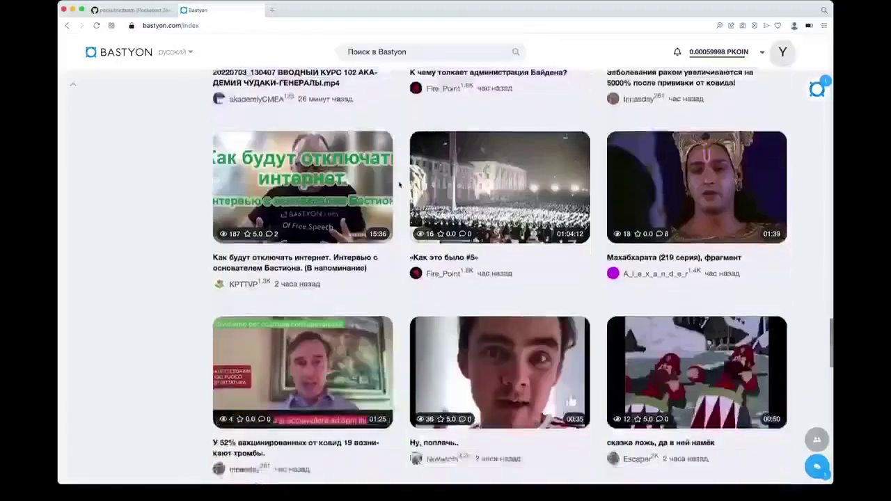
scroll(401, 171, "down", 10)
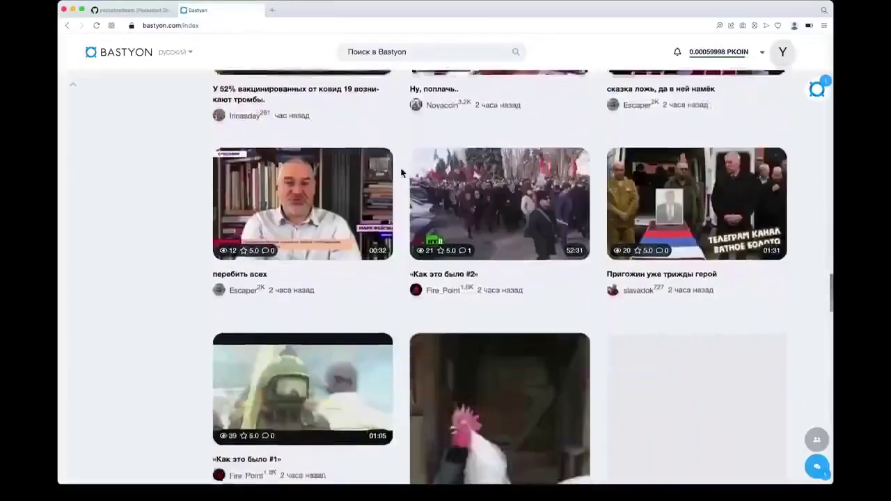
scroll(401, 173, "up", 10)
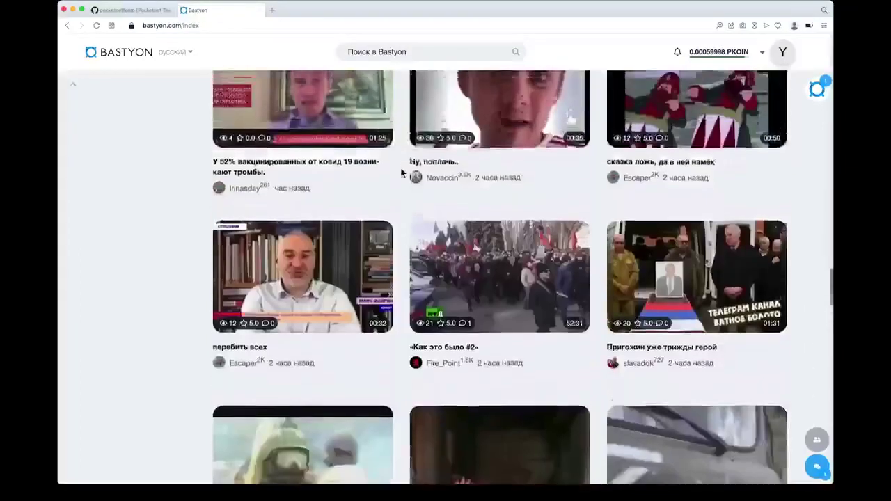
scroll(401, 178, "up", 1)
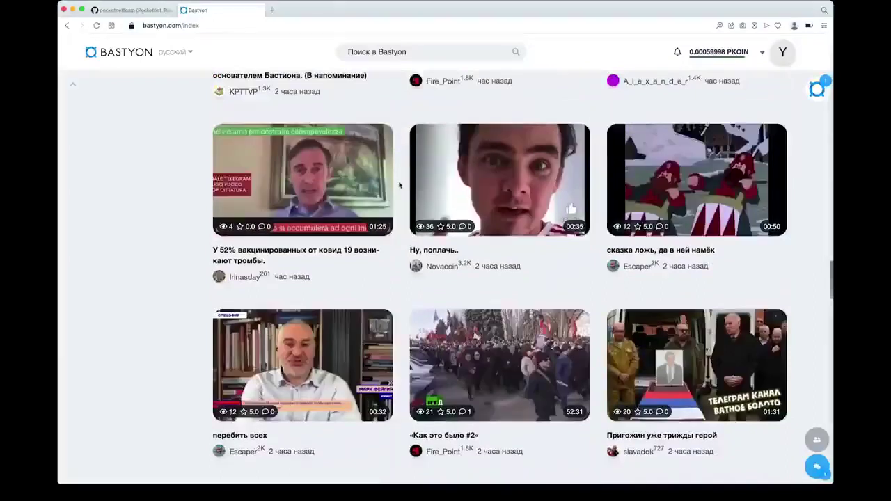
scroll(400, 184, "up", 7)
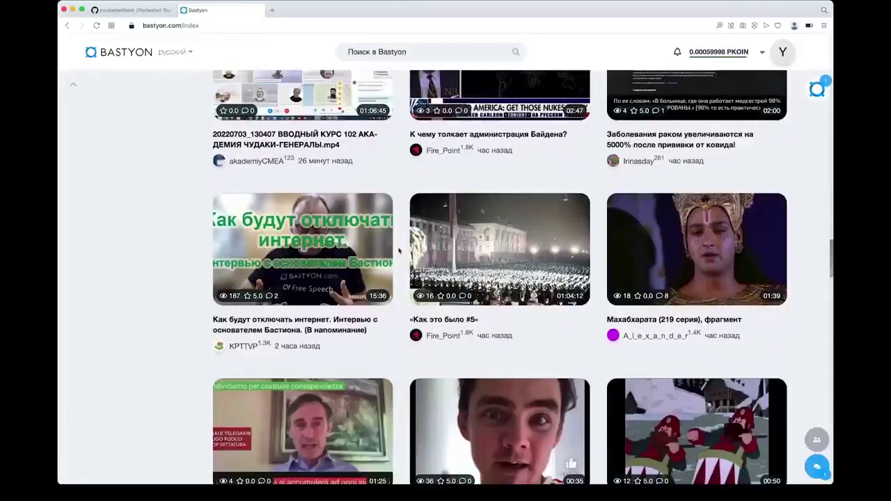
scroll(399, 250, "up", 1)
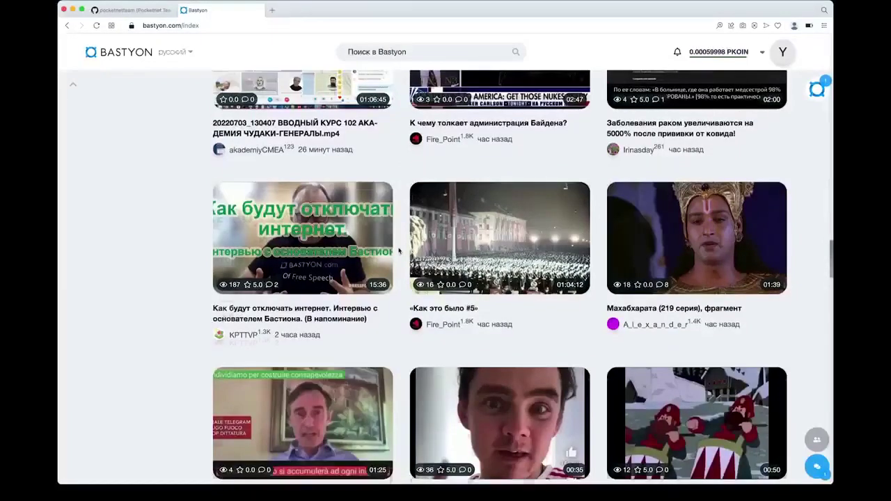
Step: Open the video «Как будут отключать интернет» and check the notifications
left_click(319, 263)
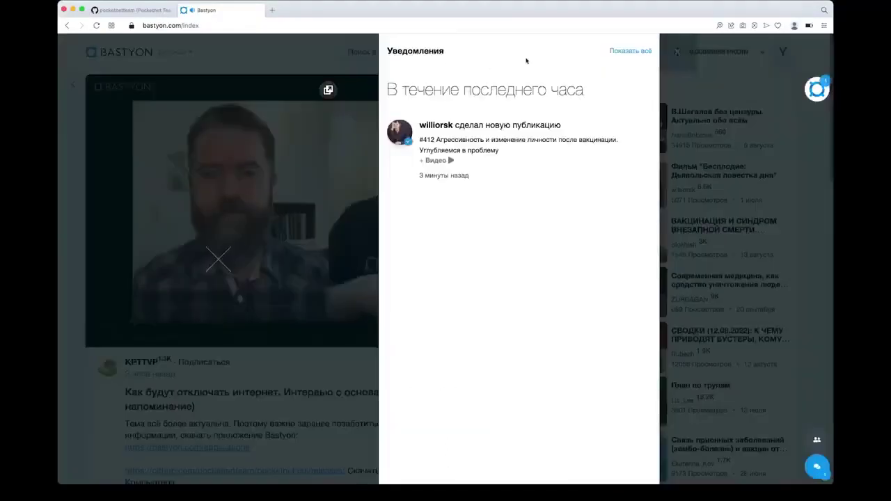
left_click(628, 53)
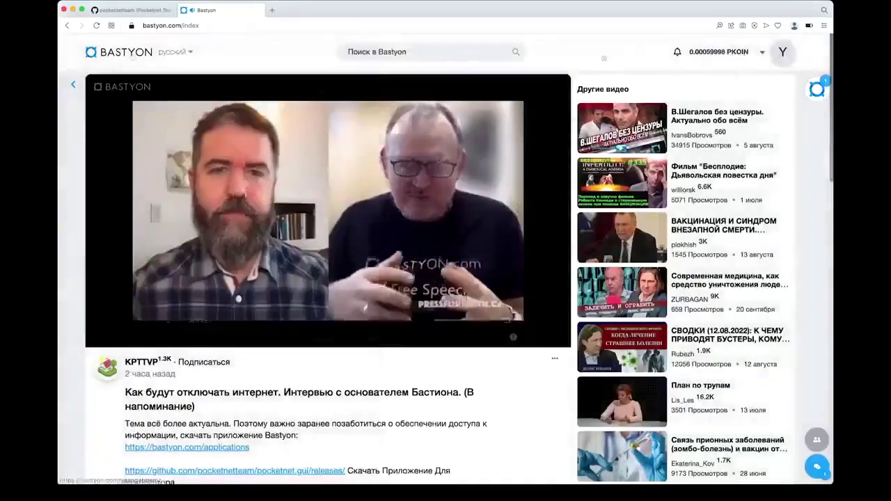
Step: Return to the main page and look through the publications in the Статьи section
left_click(129, 55)
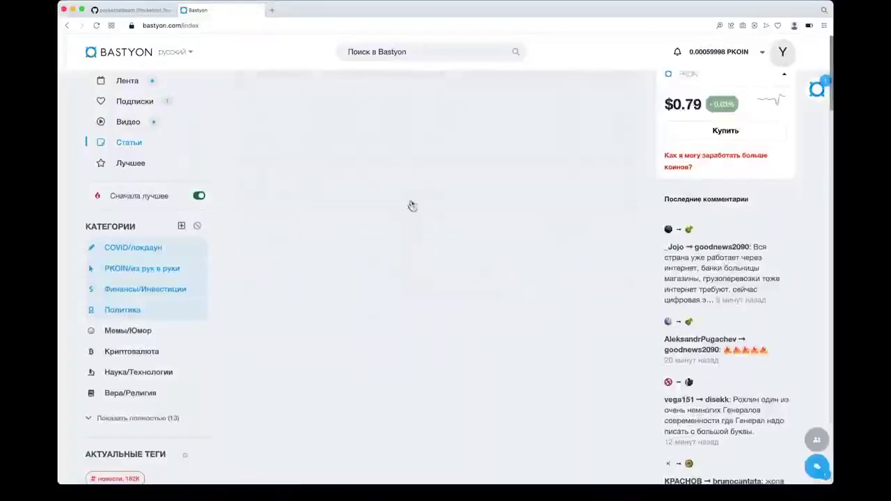
scroll(412, 204, "down", 12)
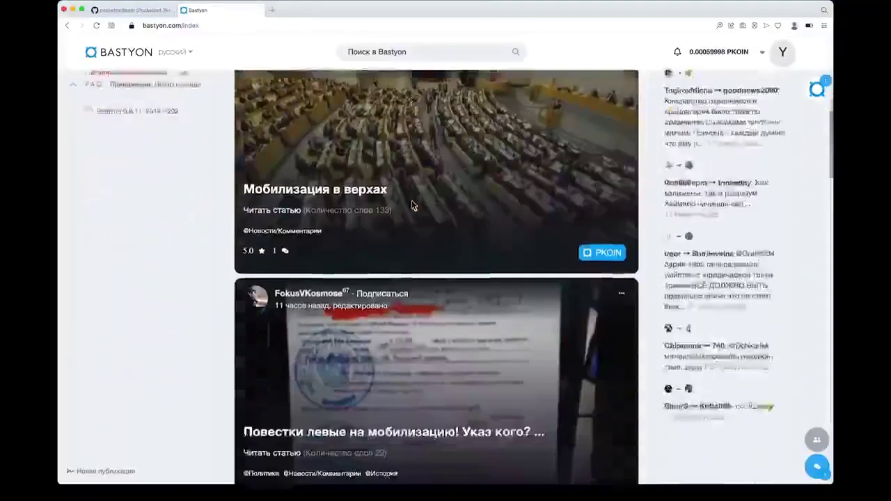
scroll(411, 204, "up", 15)
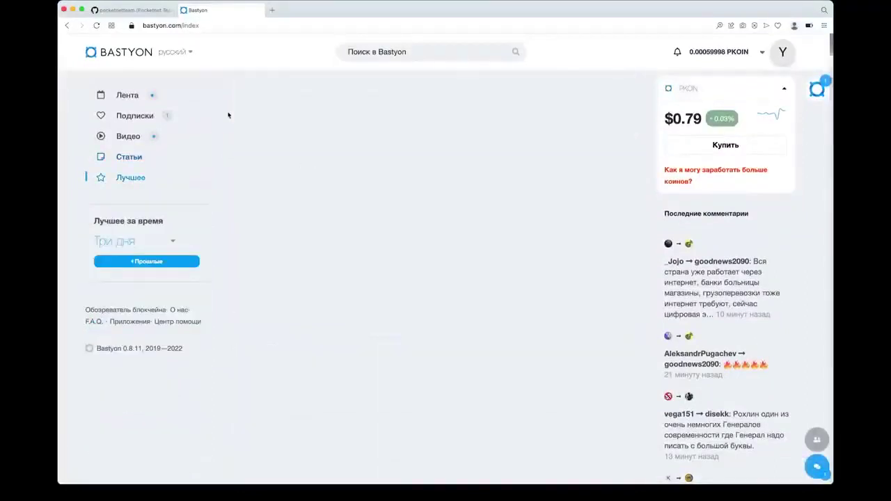
Step: In the Лучшее section, rate the post «Из ентих ваших тырнетов...» five stars
scroll(389, 223, "down", 5)
scroll(279, 174, "down", 5)
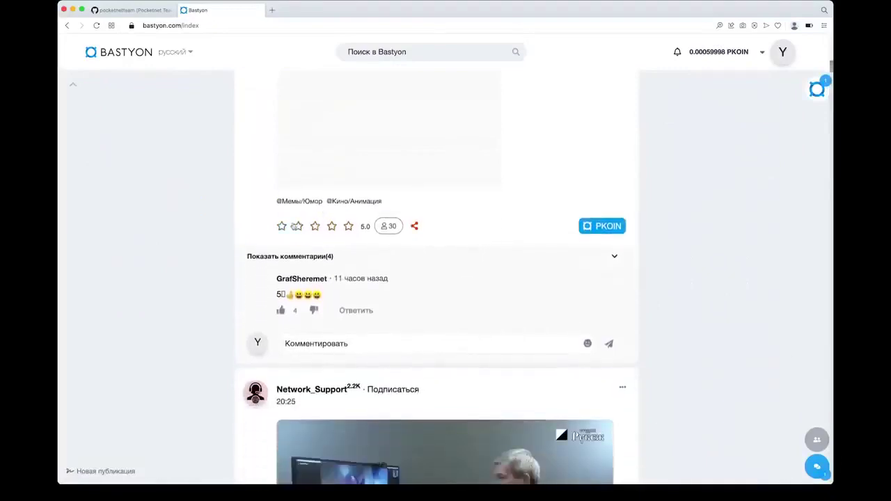
left_click(349, 228)
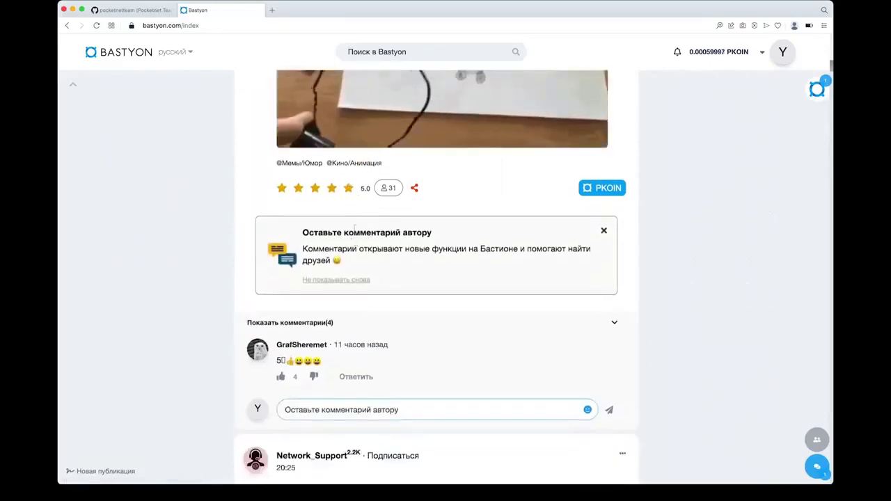
scroll(350, 222, "up", 3)
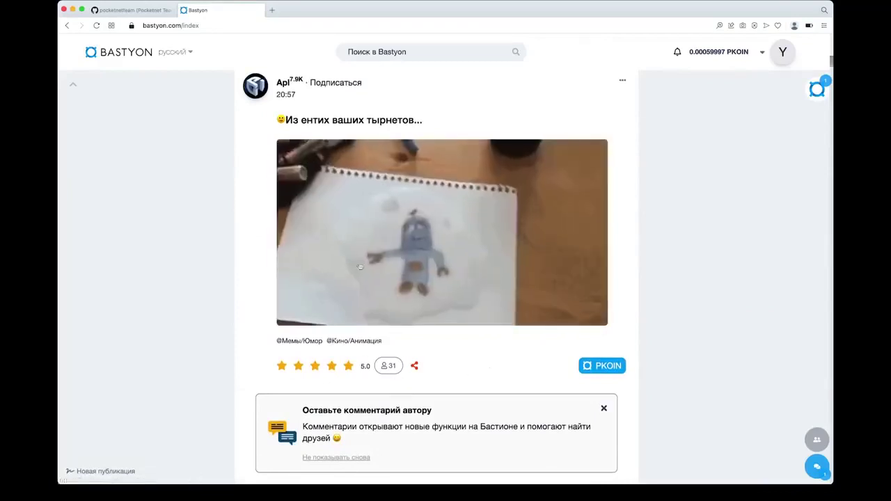
Step: Examine the rating breakdown and the individual user ratings of the rated post, and close them
left_click(388, 366)
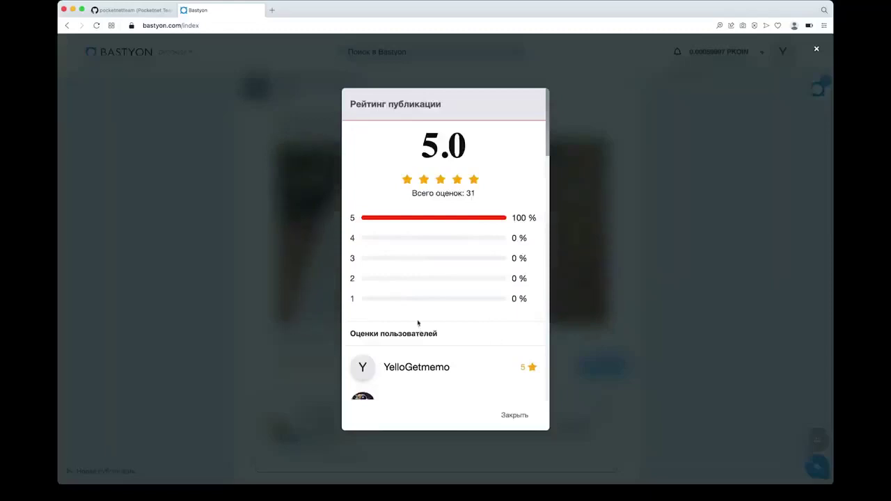
scroll(418, 323, "down", 5)
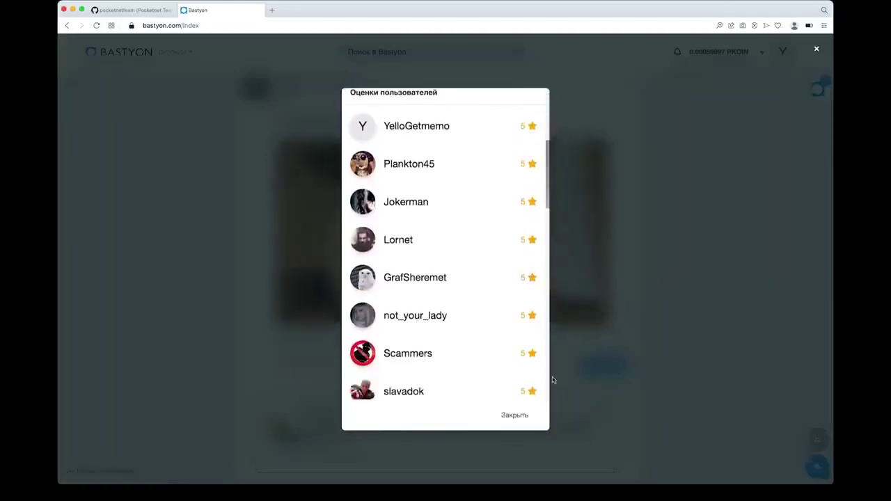
left_click(515, 415)
Step: View the post's sharing options and the form for thanking the author in PKOIN, leaving both without sending anything
left_click(416, 364)
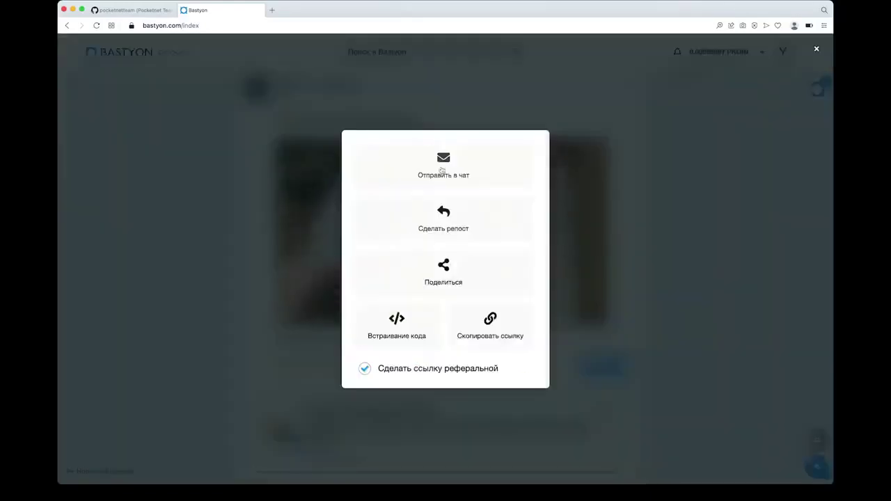
left_click(445, 174)
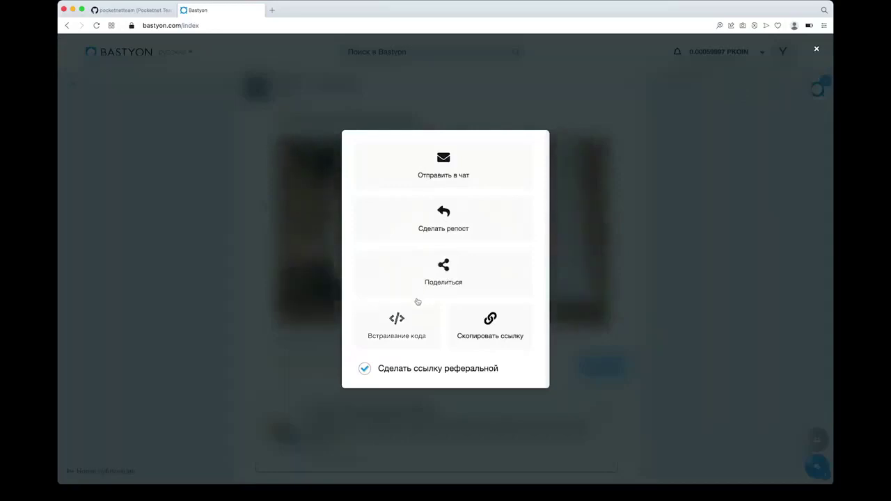
left_click(486, 312)
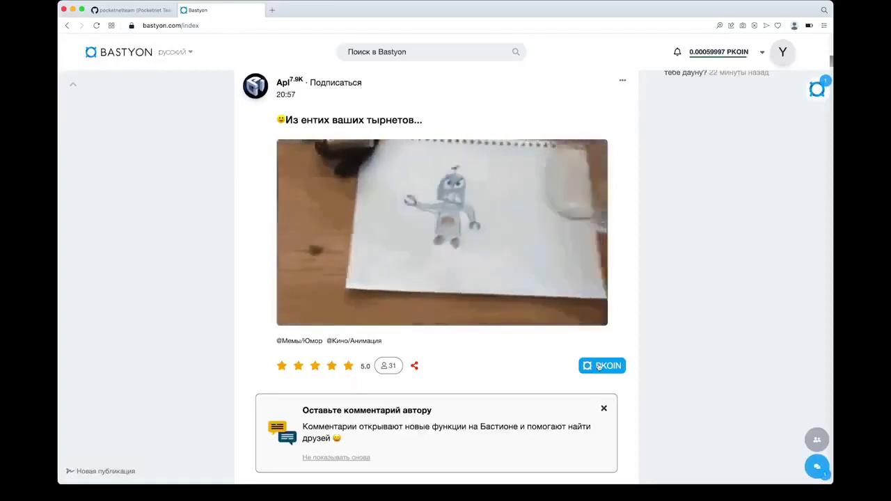
left_click(598, 366)
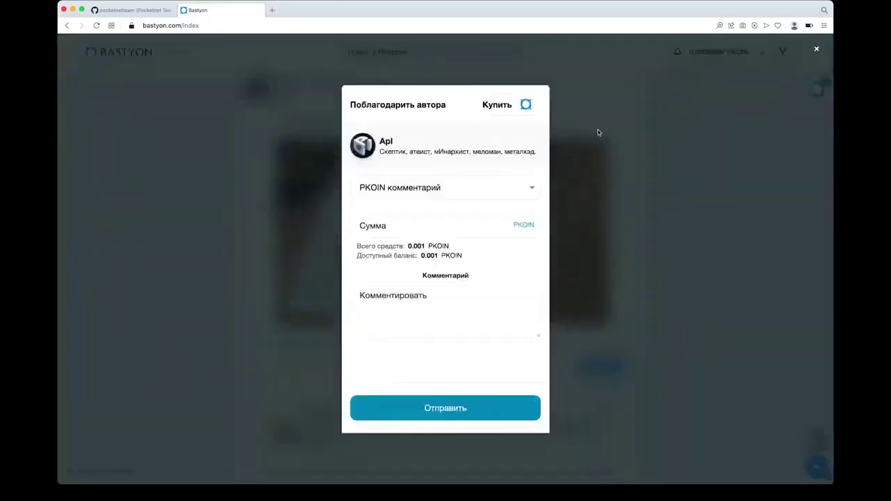
left_click(597, 132)
Step: Dismiss the hint about leaving the author a comment and look over the post's comments
scroll(513, 377, "down", 3)
left_click(605, 312)
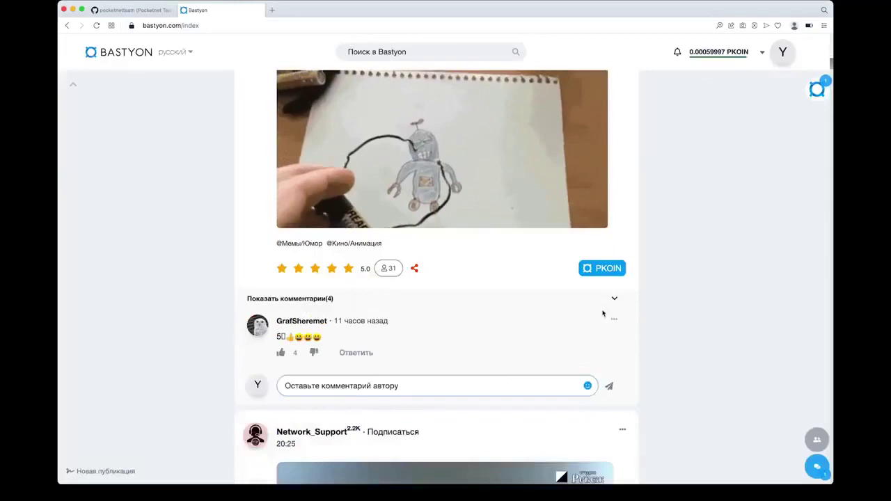
scroll(664, 305, "down", 5)
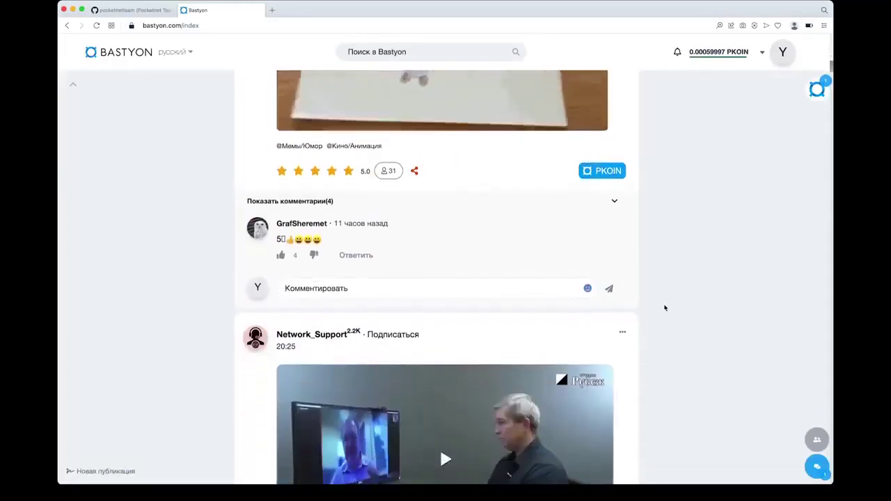
scroll(665, 308, "up", 1)
scroll(445, 265, "up", 1)
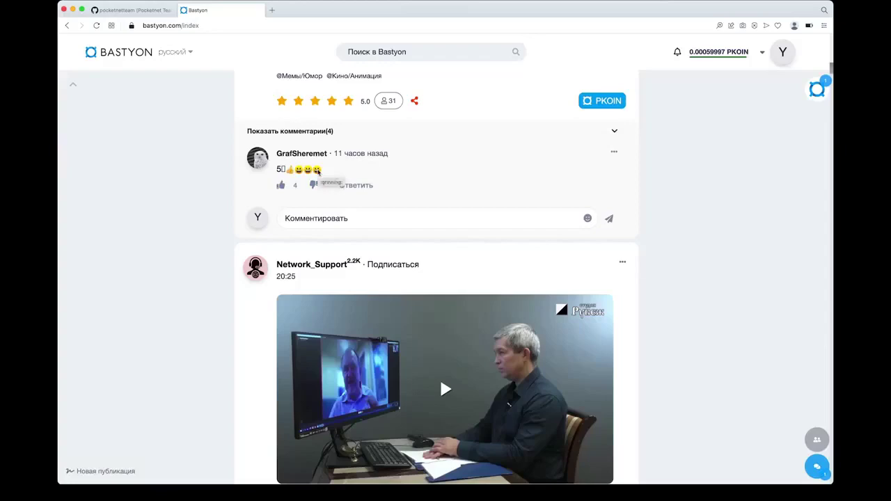
Step: Set the period of the best publications to Семь дней and go back to the past ones
left_click(73, 84)
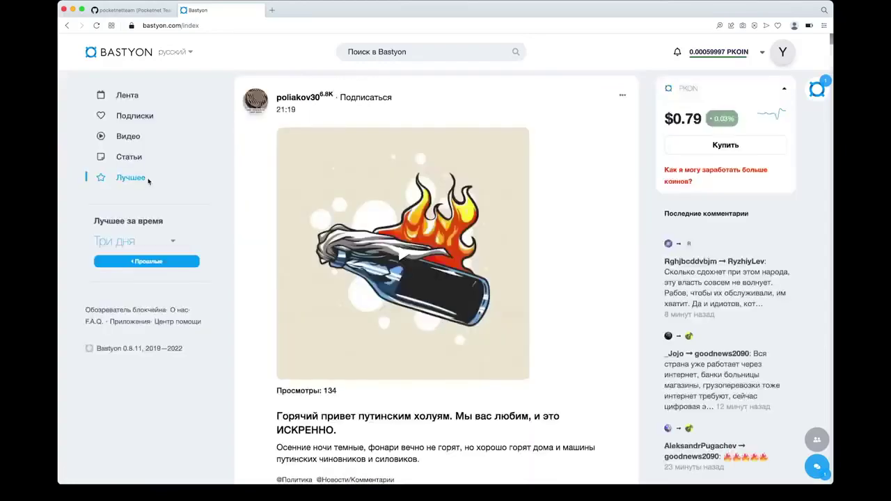
left_click(139, 245)
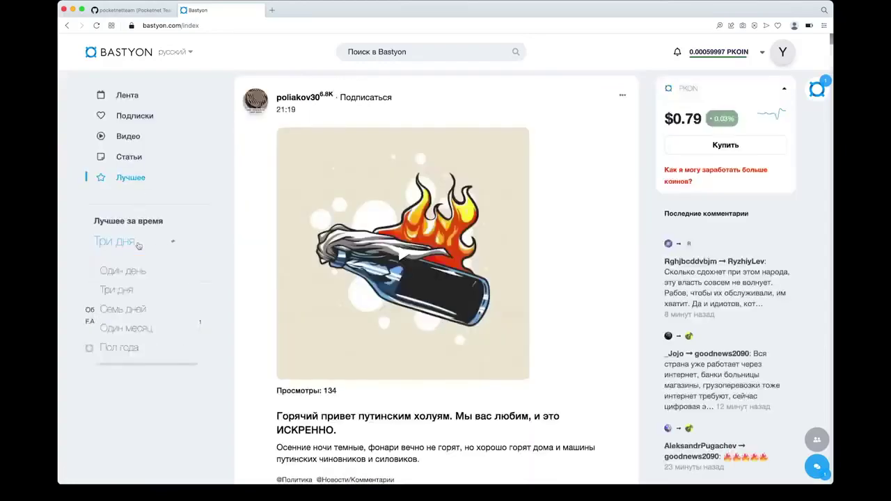
left_click(119, 310)
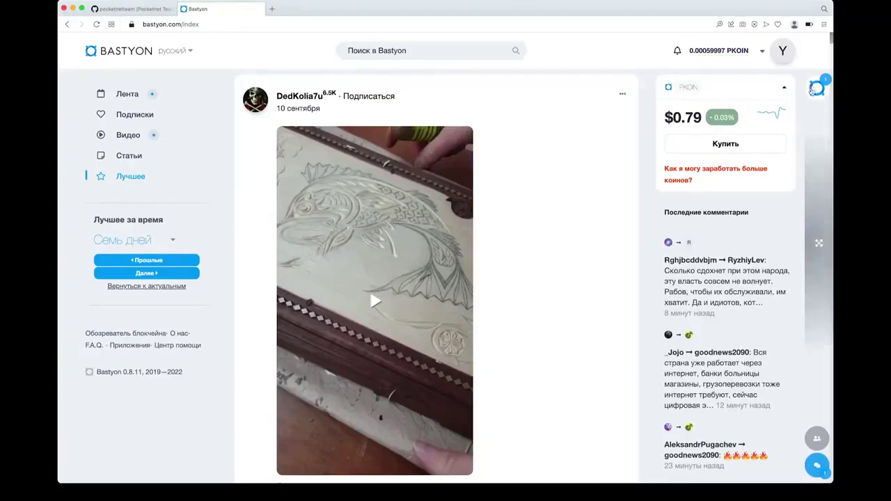
Step: Read the welcome message in the Bastyon chat and check the contact list, and close the chat window
left_click(814, 90)
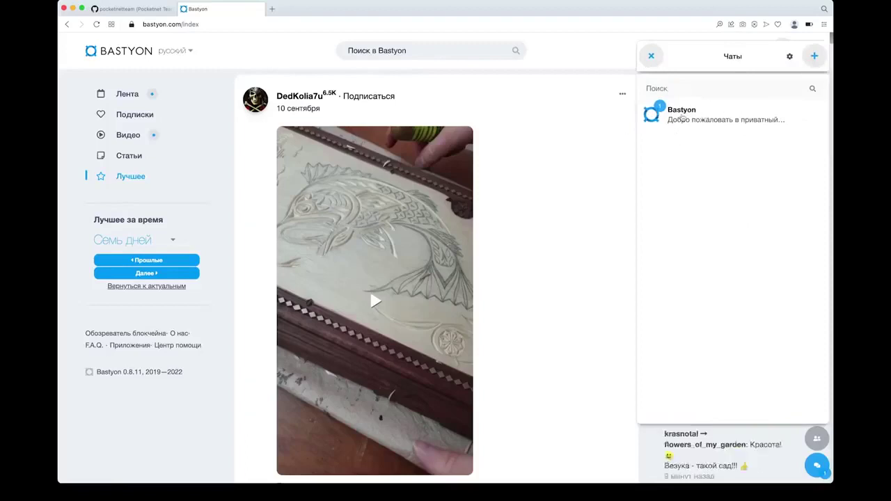
left_click(682, 119)
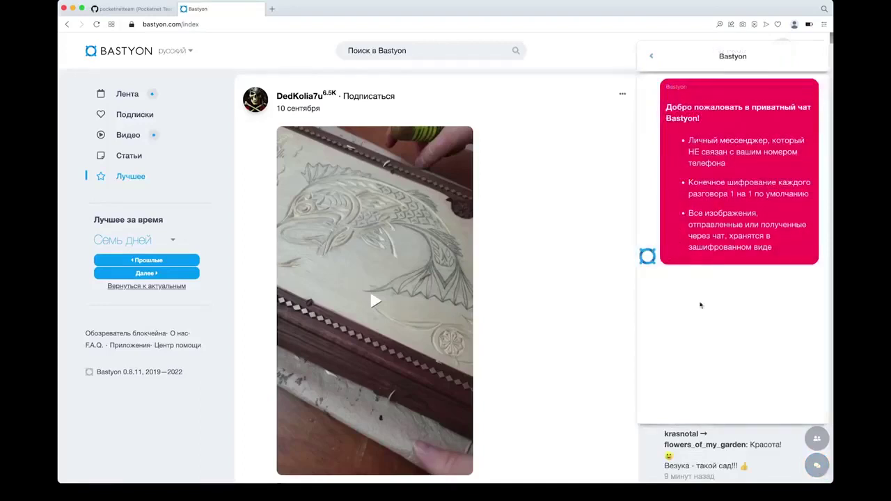
left_click(652, 56)
left_click(818, 441)
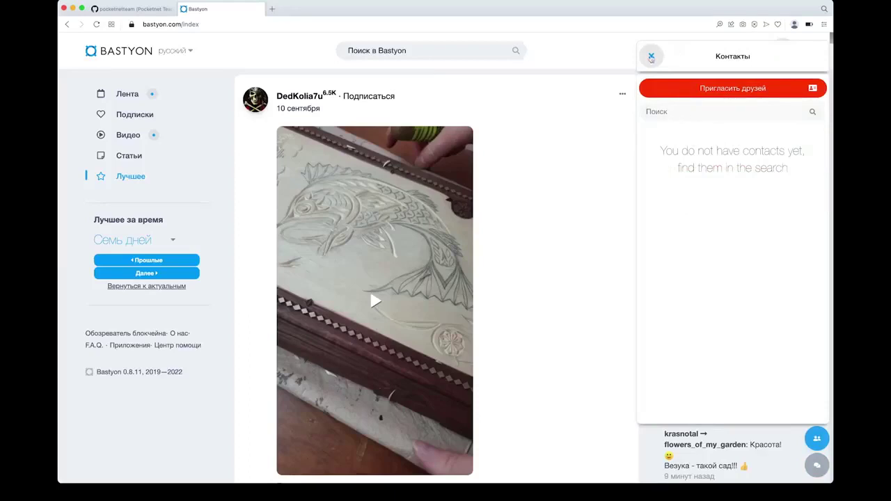
left_click(651, 57)
Step: Open the own profile and examine the chat settings, switching Закрепить окно чата on and off again
left_click(783, 51)
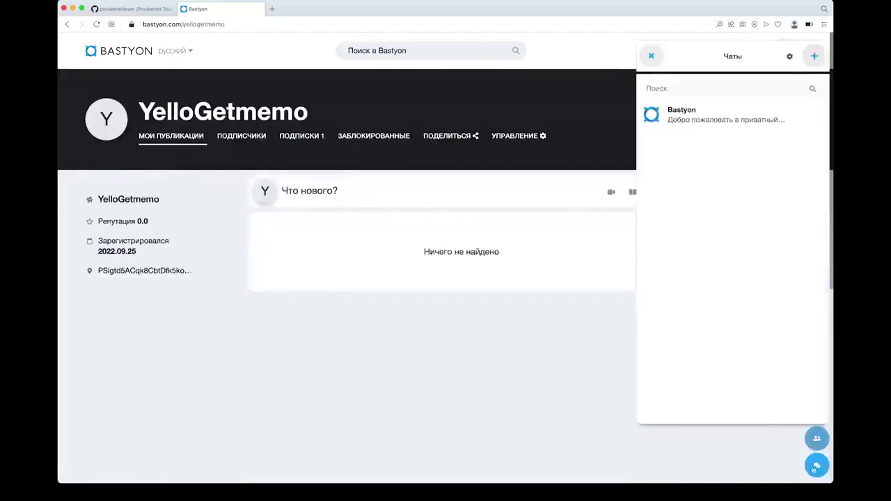
left_click(790, 56)
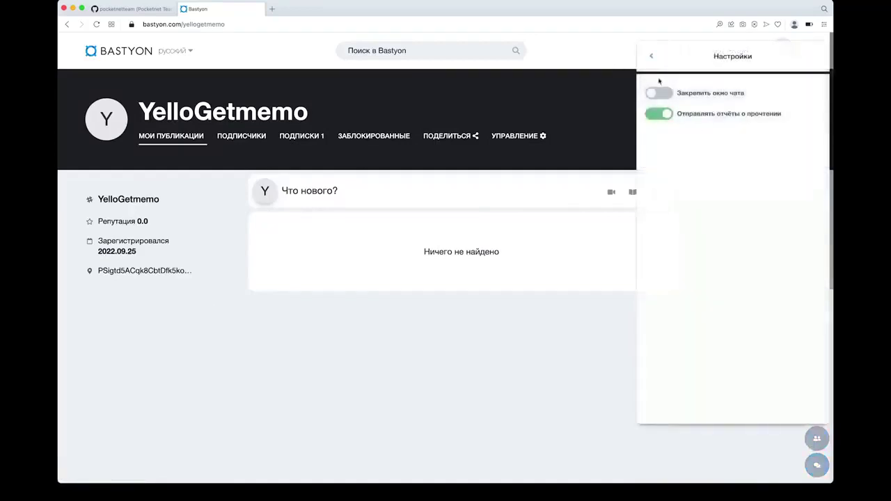
left_click(659, 94)
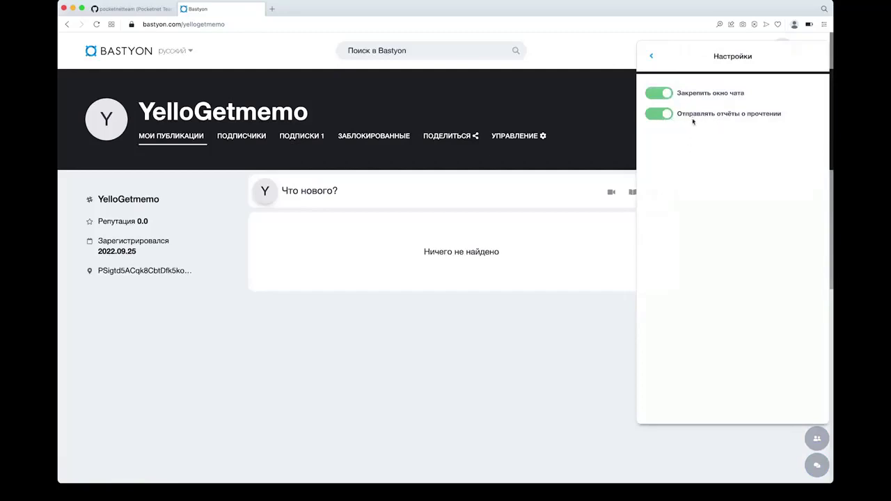
left_click(658, 92)
left_click_drag(140, 108, 343, 120)
left_click(74, 93)
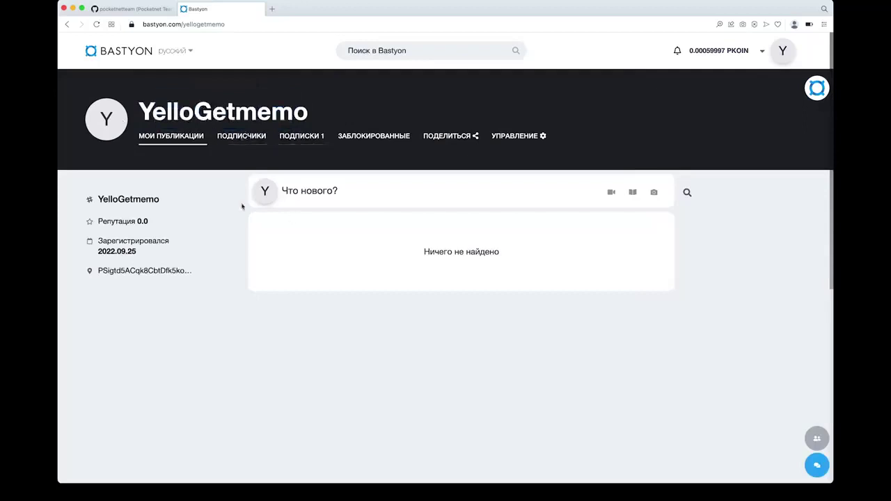
Step: Publish a post with the text «тест» in the category Политика from the profile page
left_click(343, 195)
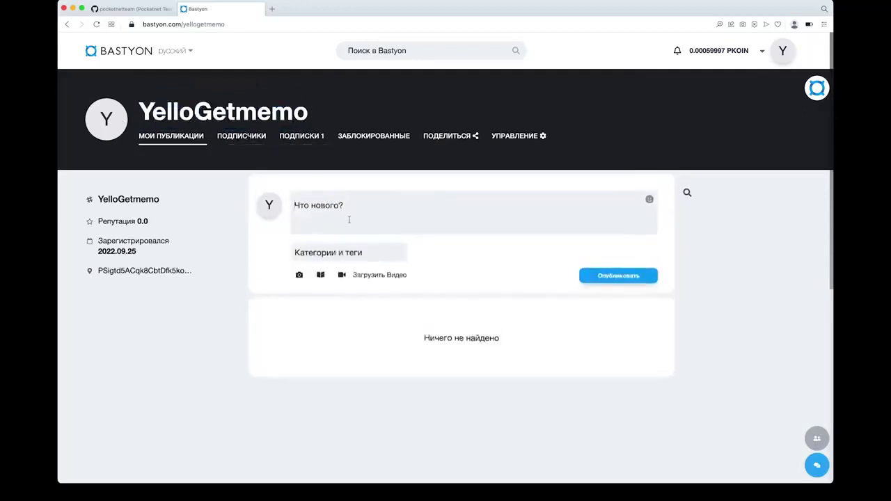
type("тест")
left_click(336, 252)
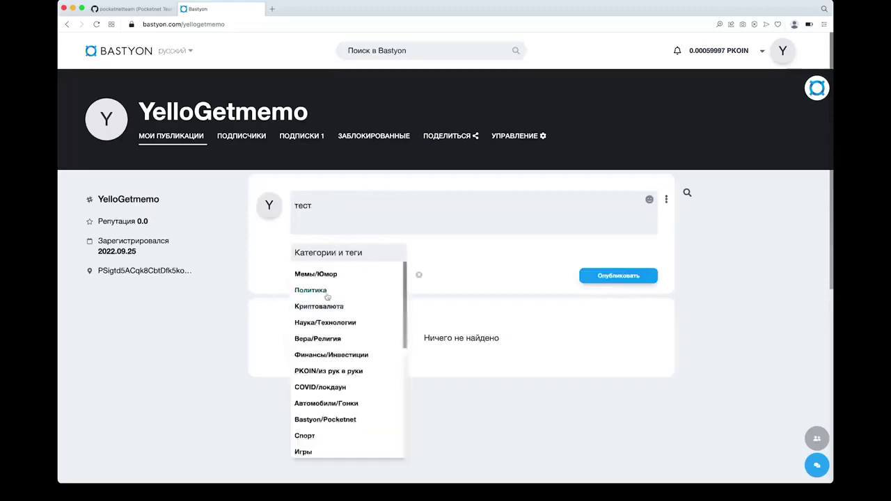
left_click(334, 291)
left_click(610, 278)
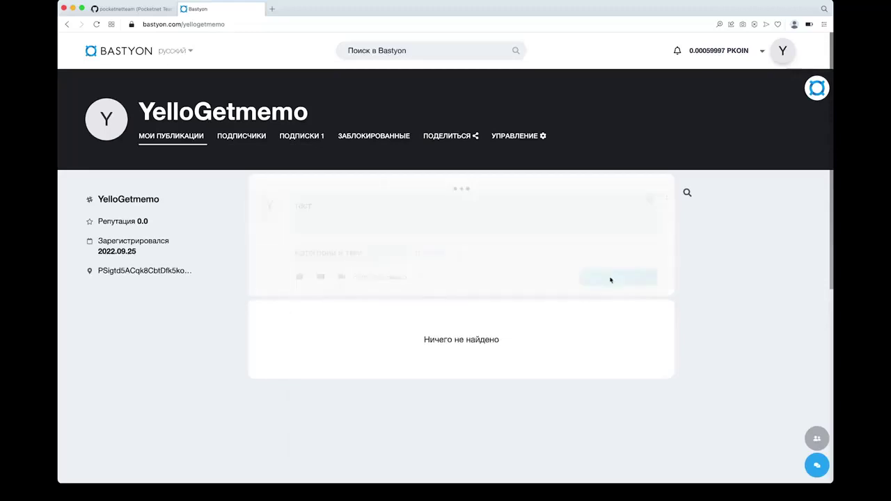
Step: Look over the new post and the profile's registration details, and view the account switching options
scroll(571, 342, "down", 2)
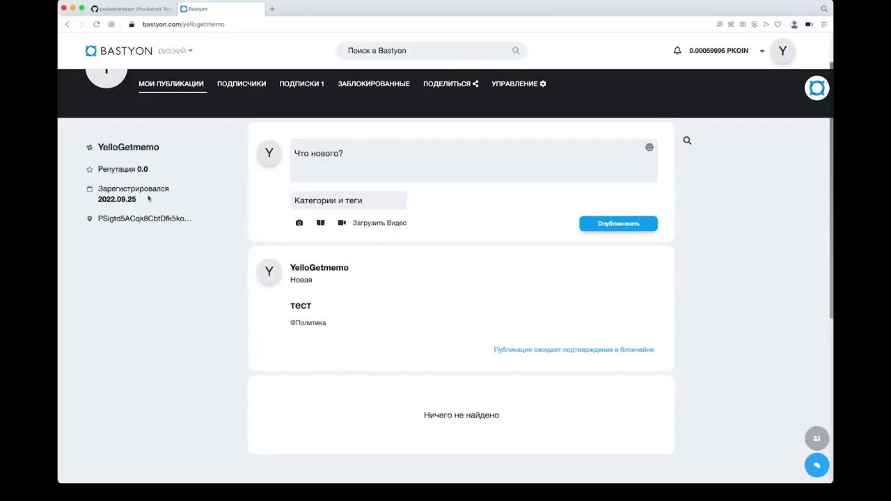
left_click_drag(142, 199, 98, 187)
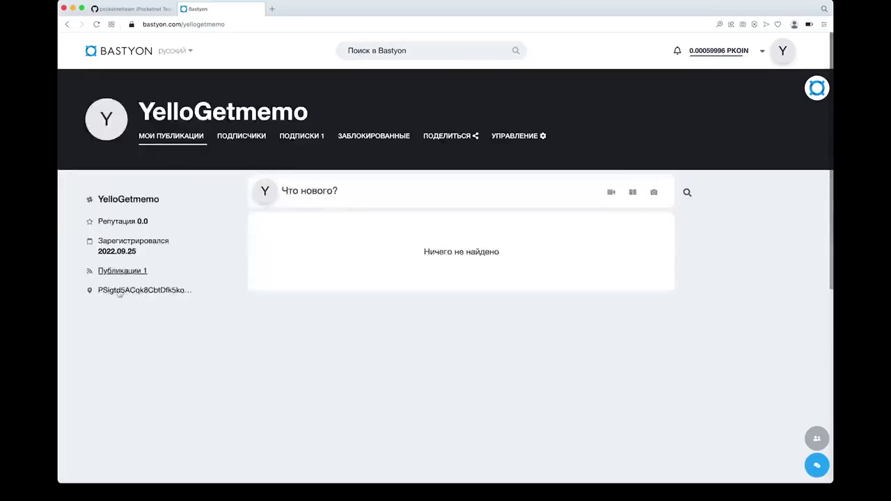
left_click(165, 293)
left_click(762, 51)
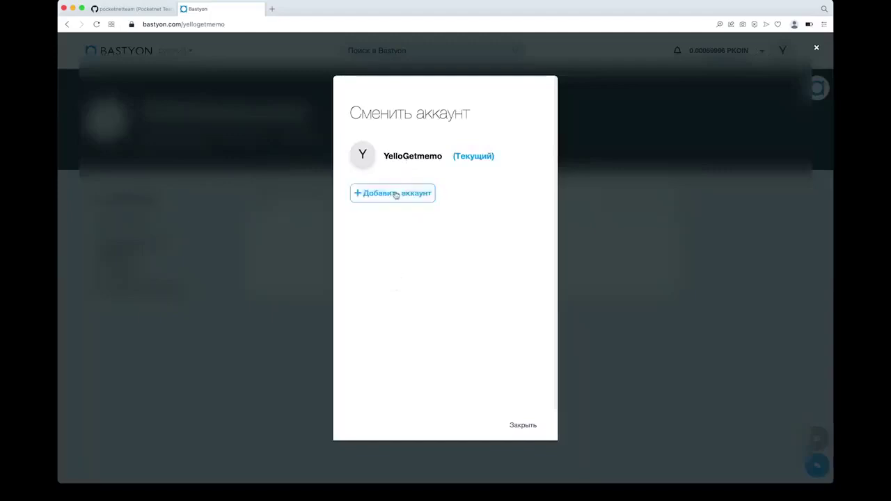
left_click(523, 427)
Step: Open the profile's blockchain address in the block explorer and switch to its browser tab
left_click(128, 290)
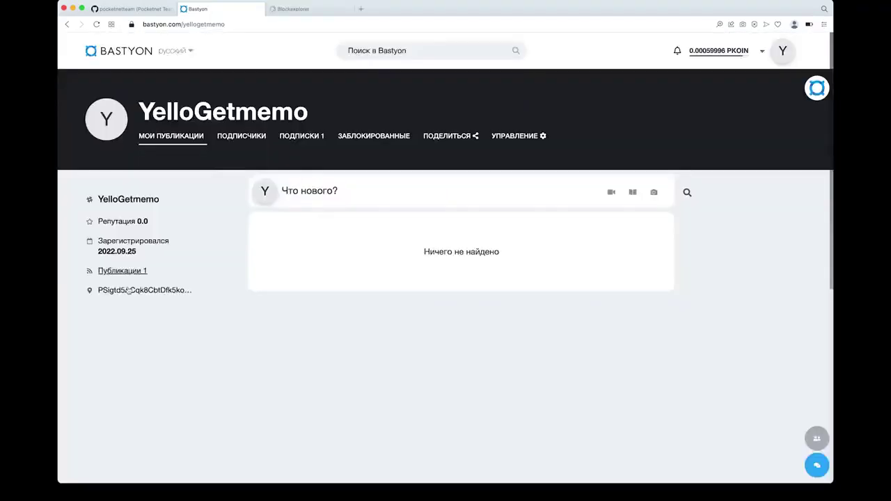
left_click(294, 8)
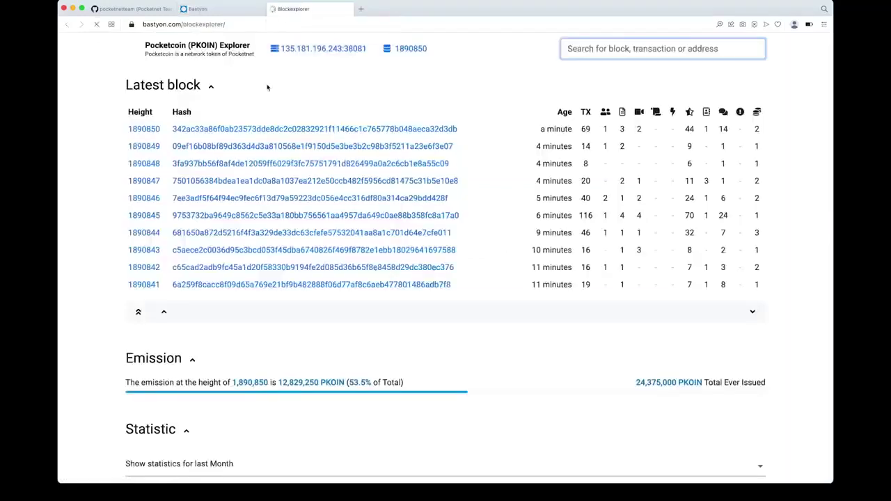
Step: Look over the block explorer's latest blocks and search it for the profile's own blockchain address
left_click(226, 24)
left_click(227, 23)
left_click(236, 89)
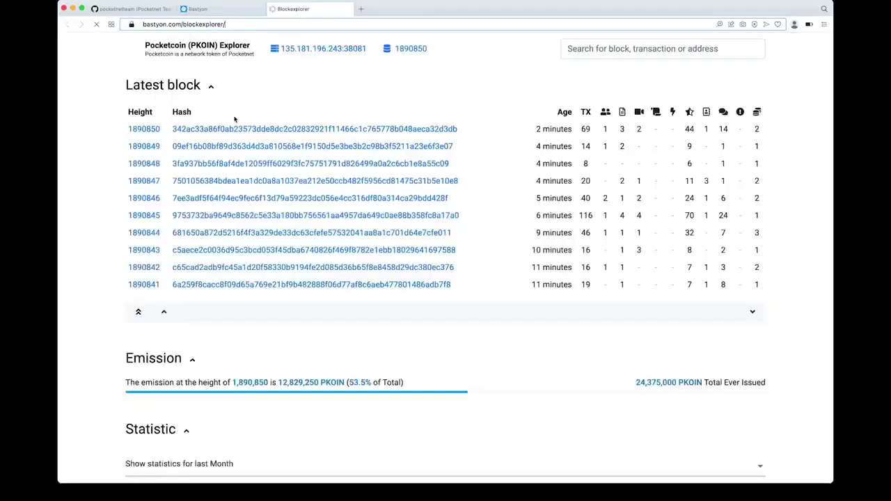
scroll(367, 66, "down", 4)
scroll(418, 62, "up", 4)
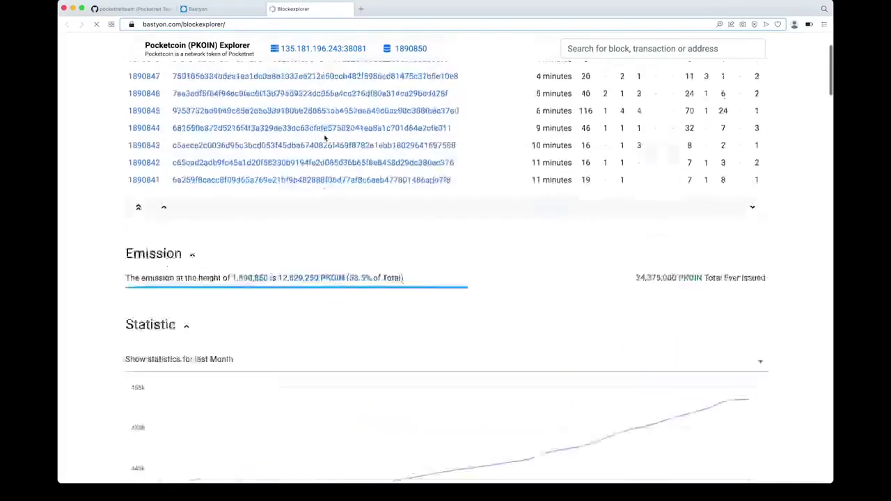
left_click(600, 49)
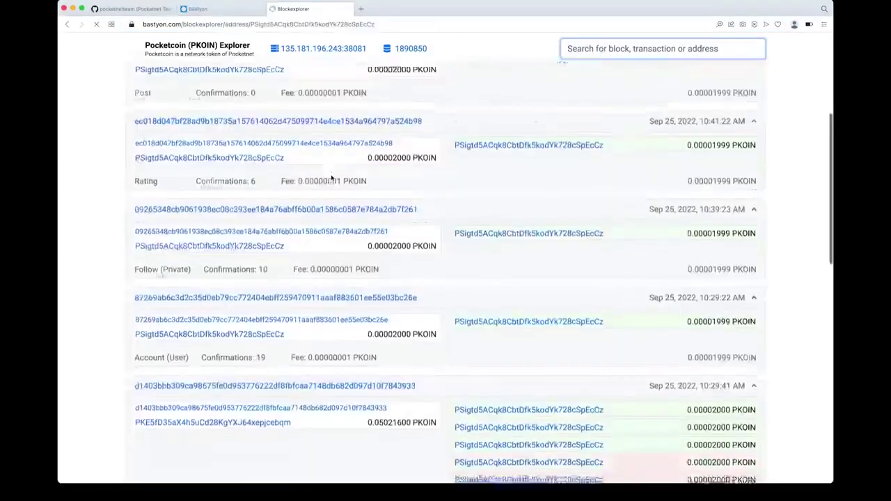
Step: Highlight every occurrence of the profile's address on its explorer page and examine the post, rating, follow and account transactions
scroll(330, 174, "down", 5)
key("super+f")
scroll(332, 178, "down", 1)
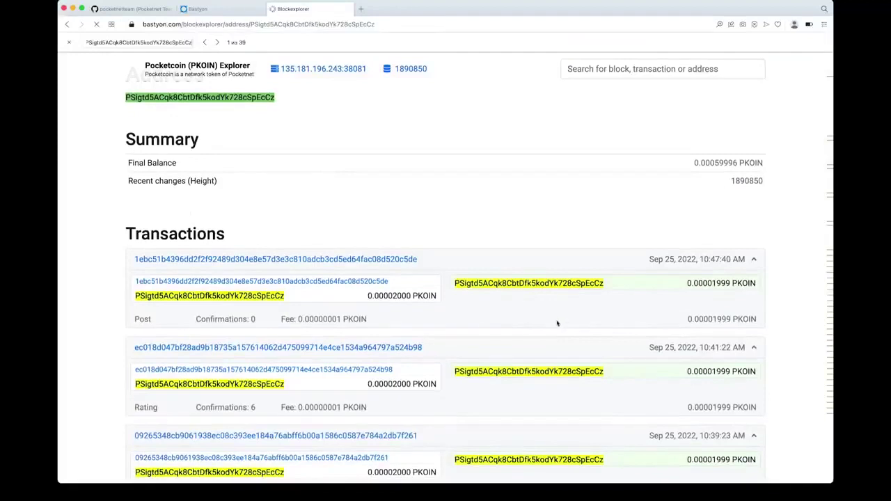
scroll(557, 323, "down", 3)
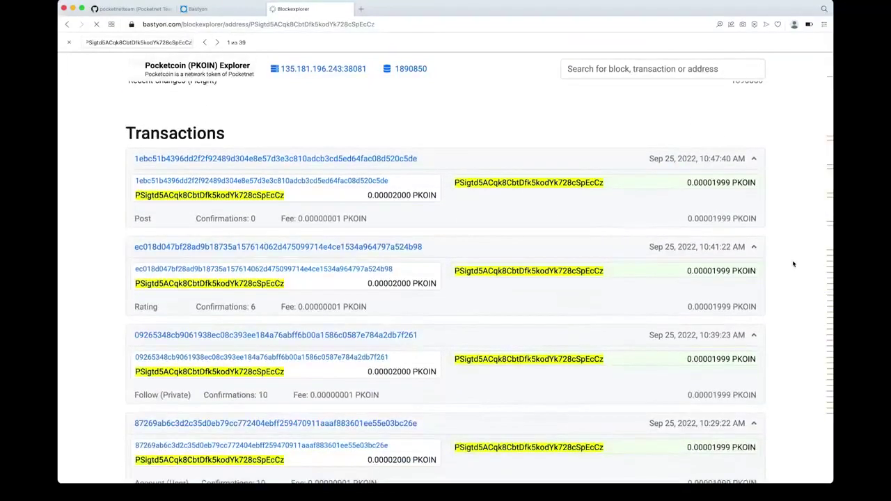
scroll(794, 262, "down", 3)
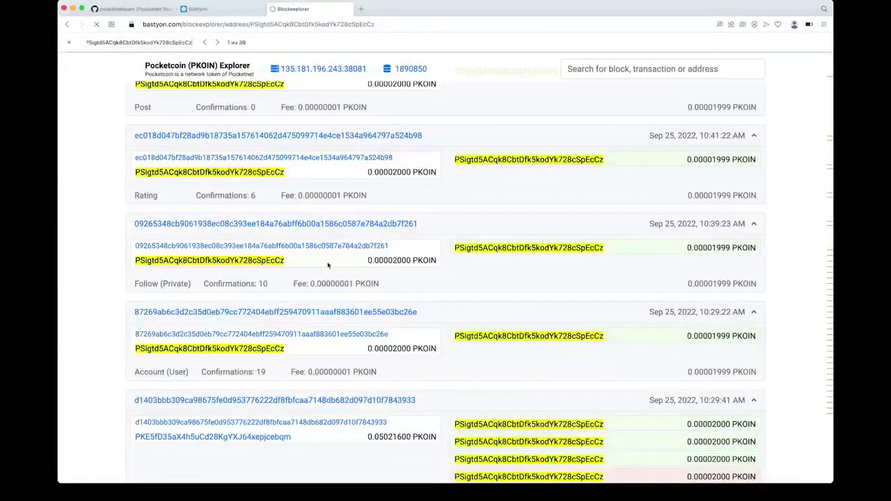
Step: View the Bastyon profile page again, return to the explorer and review the address's transactions and summary
left_click(237, 10)
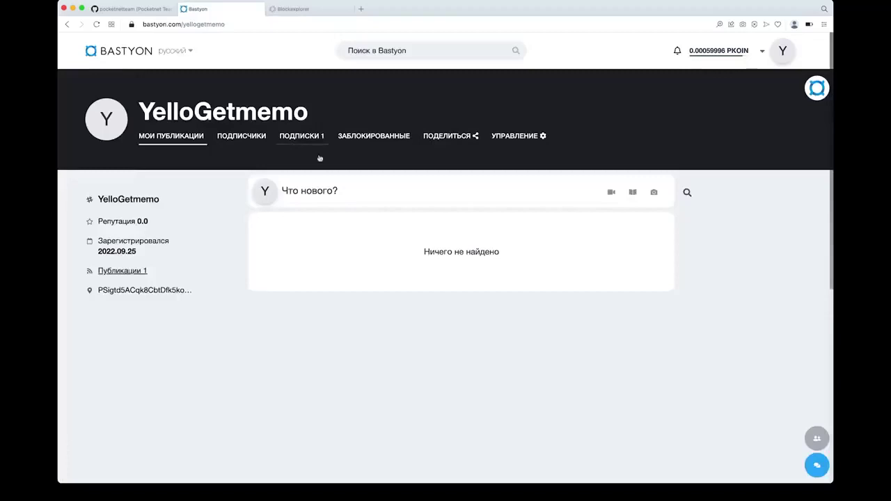
left_click(299, 8)
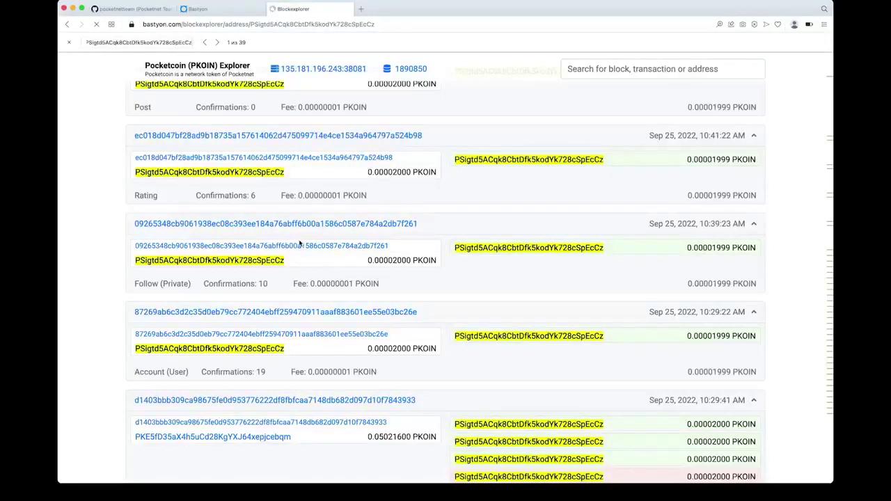
scroll(300, 243, "up", 1)
scroll(272, 279, "down", 3)
scroll(236, 316, "up", 3)
scroll(237, 317, "up", 5)
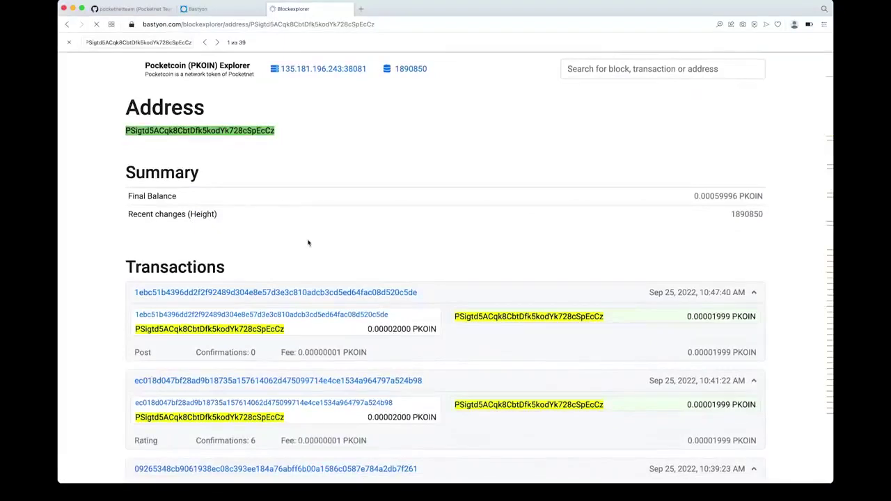
Step: Point out the Transactions heading and return to bastyon.com/blockexplorer/ by removing the address part from the URL
double_click(245, 267)
left_click(244, 267)
left_click_drag(245, 267, 122, 266)
left_click(122, 266)
left_click(193, 26)
left_click(161, 26)
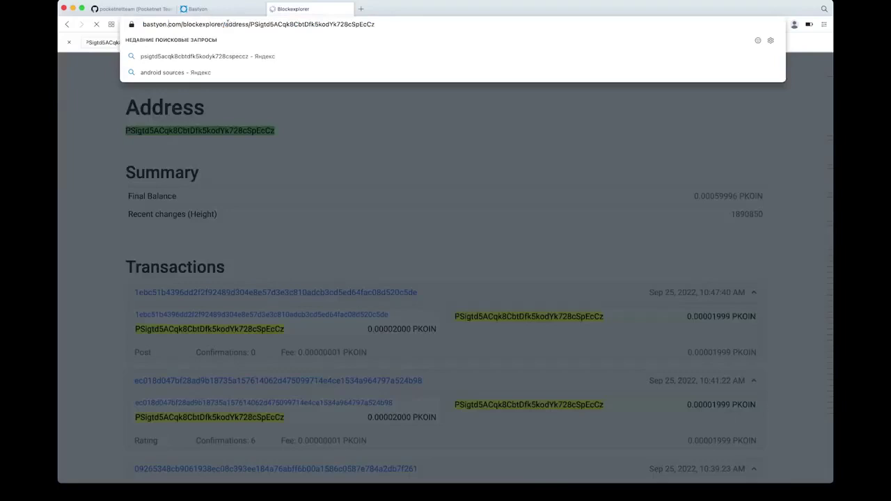
left_click_drag(225, 24, 415, 49)
key("BackSpace")
key("Return")
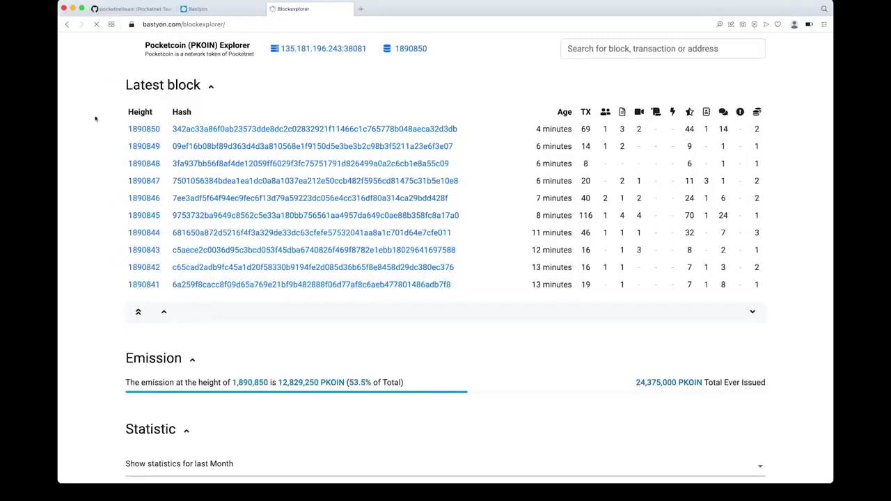
Step: Examine the explorer's latest blocks, emission, statistics and list of Pocketnet nodes, and return to the Bastyon profile
scroll(98, 220, "down", 10)
scroll(97, 221, "up", 15)
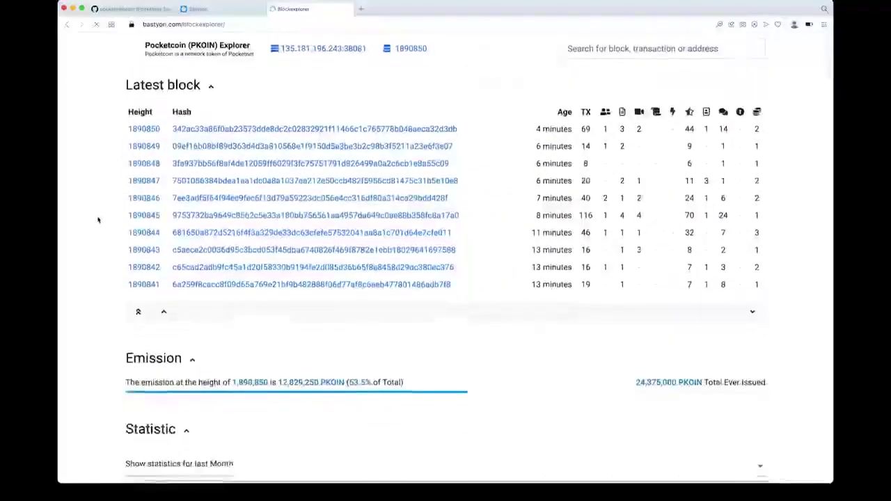
scroll(97, 221, "down", 10)
scroll(98, 221, "down", 8)
scroll(98, 132, "down", 2)
scroll(83, 185, "up", 3)
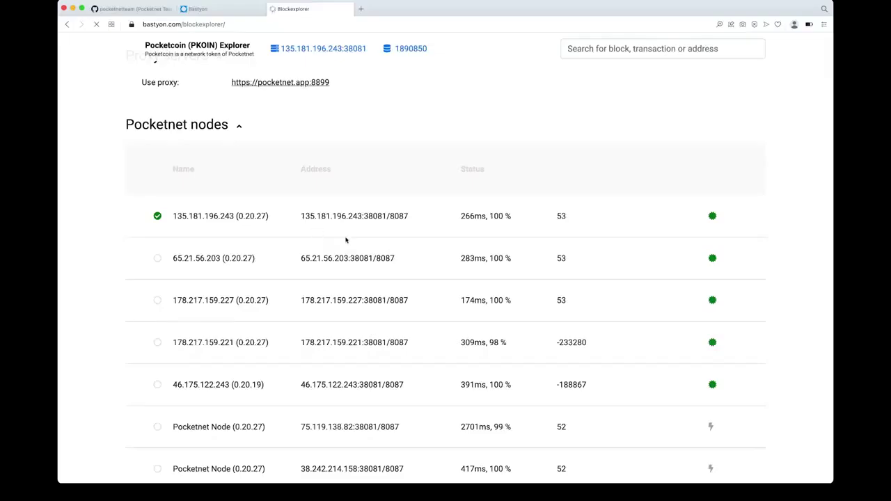
scroll(346, 241, "down", 10)
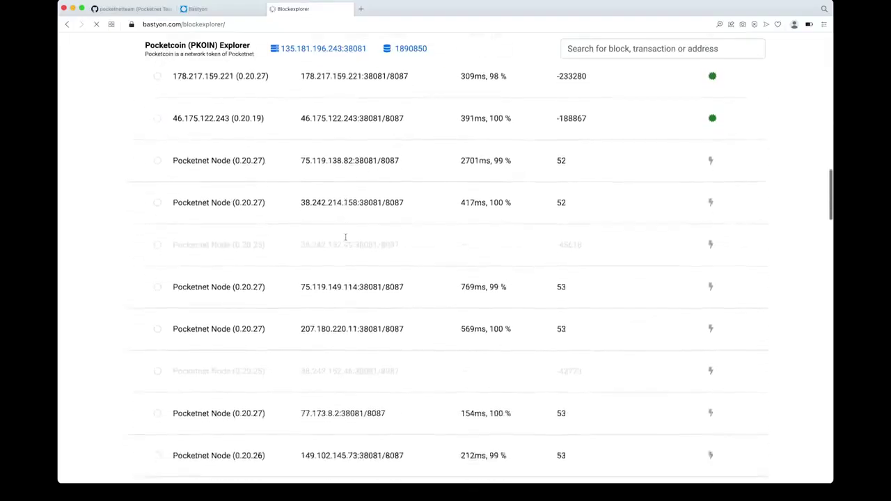
scroll(418, 223, "down", 1)
scroll(491, 205, "up", 10)
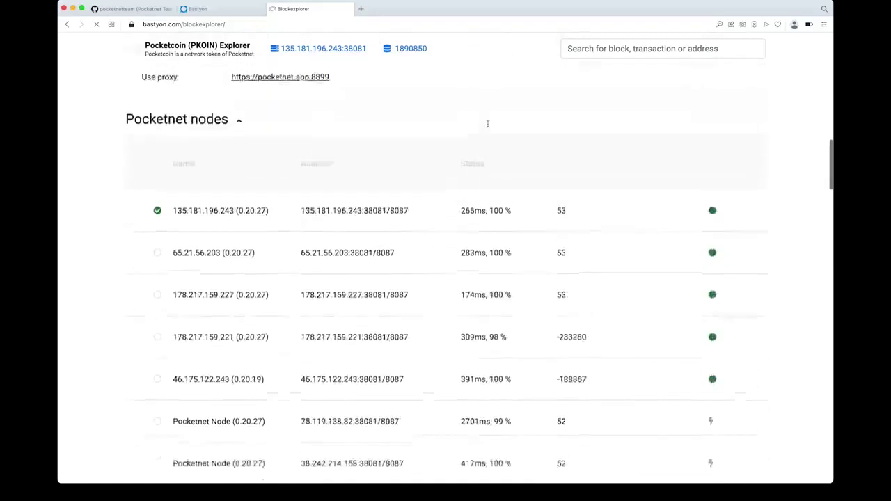
scroll(487, 125, "down", 3)
scroll(488, 127, "down", 10)
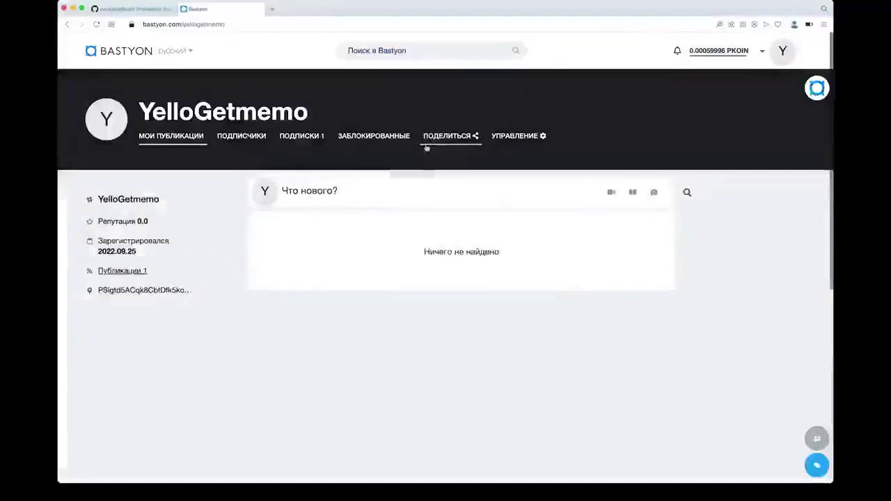
Step: View the profile's followers, subscriptions, blocked users and sharing options, closing the sharing dialog again
left_click(234, 142)
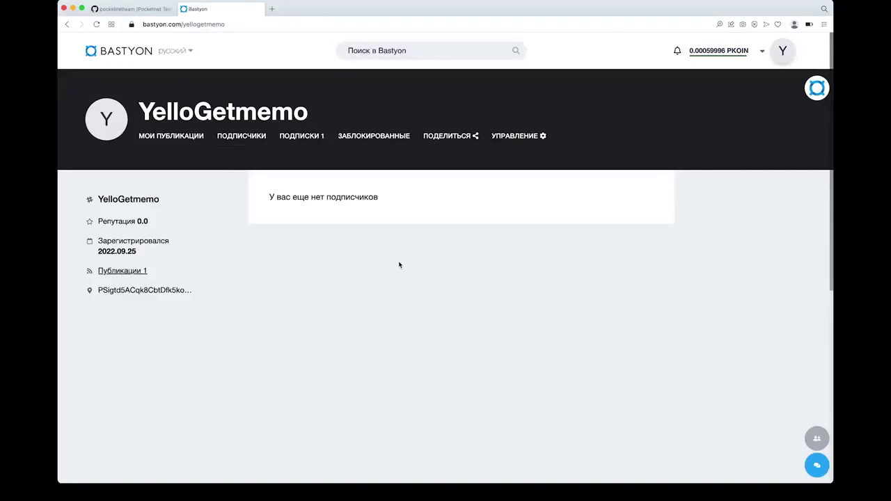
left_click(311, 152)
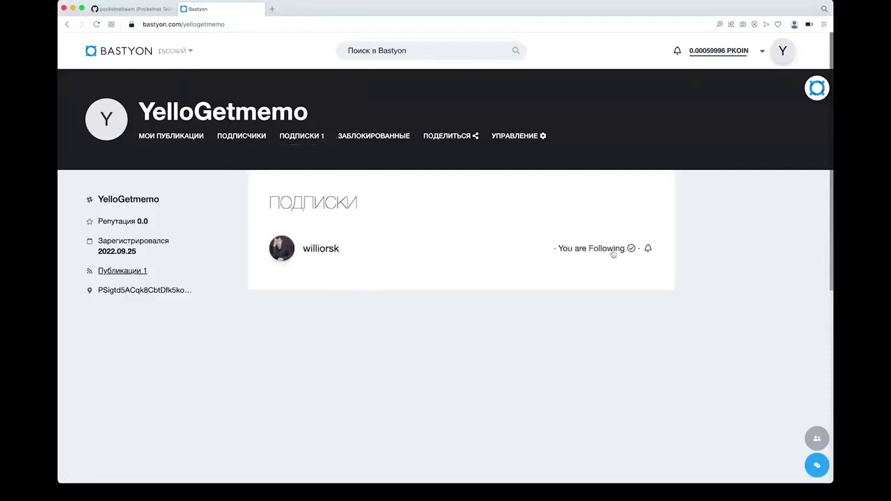
left_click(368, 138)
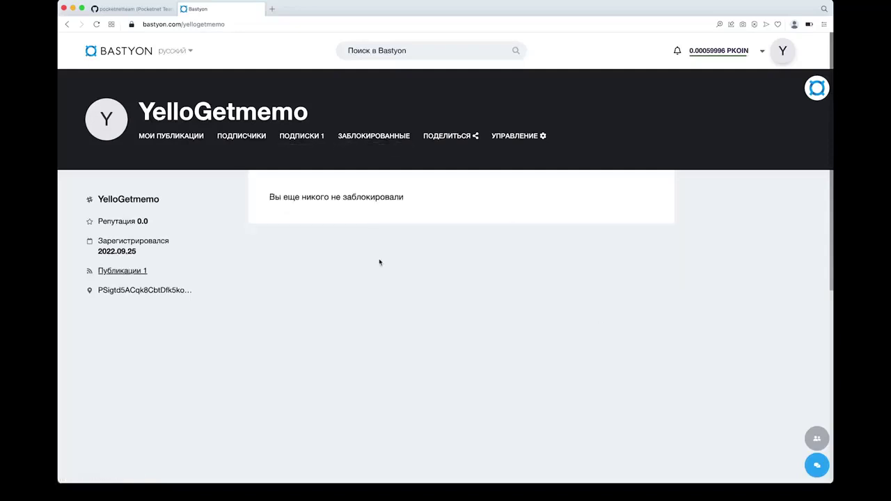
left_click(453, 136)
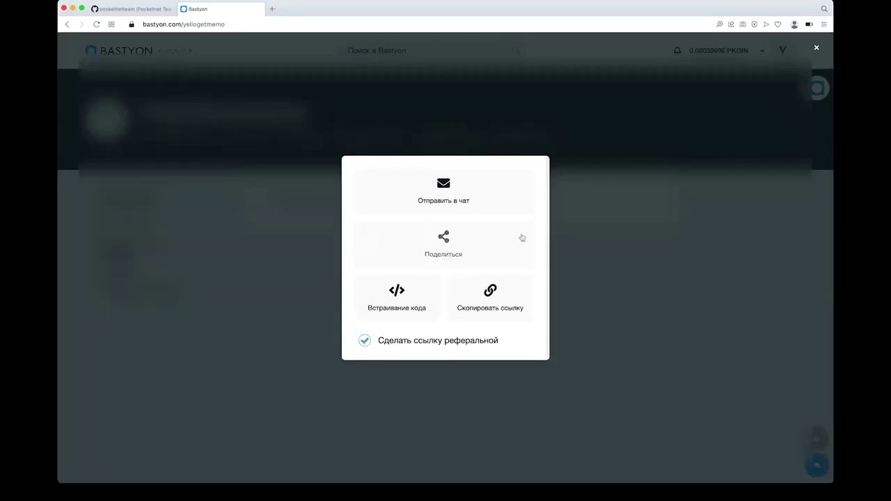
left_click(602, 242)
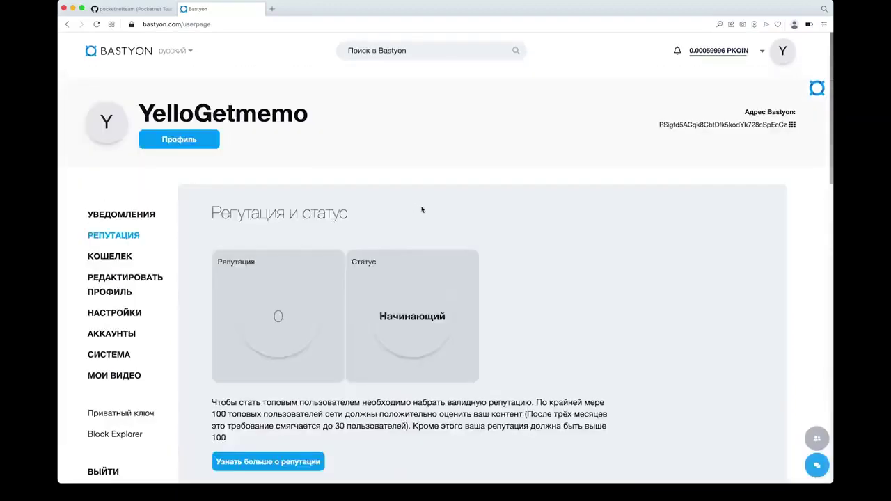
Step: Examine the account's reputation and status, its posting and rating limits, and its statistics in the profile management
scroll(422, 209, "down", 3)
scroll(522, 193, "up", 2)
scroll(590, 208, "up", 1)
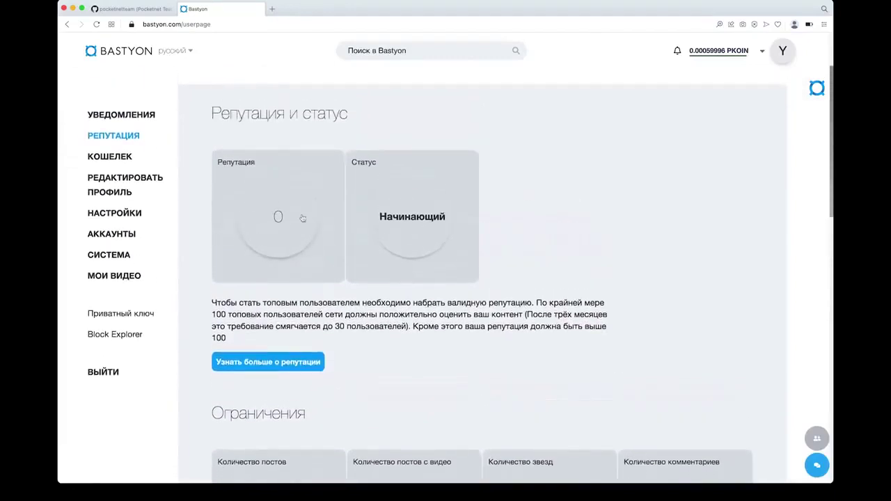
scroll(516, 209, "down", 4)
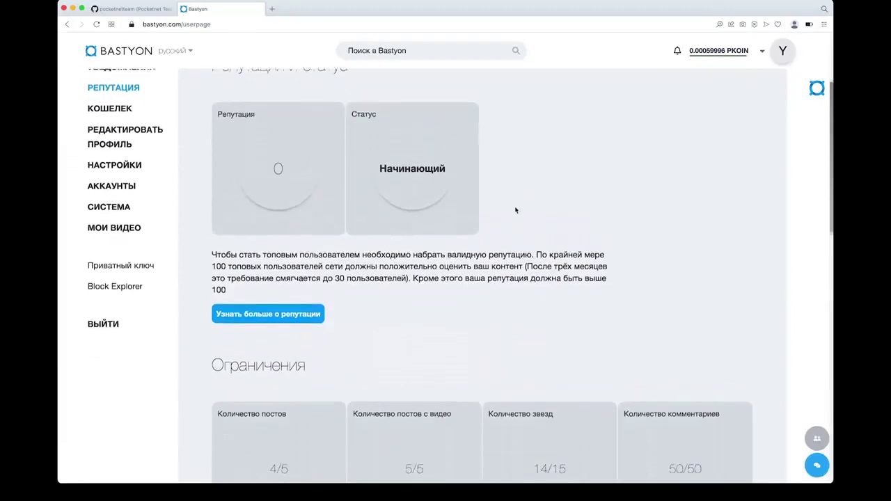
left_click_drag(335, 219, 222, 179)
left_click(221, 180)
scroll(223, 184, "down", 4)
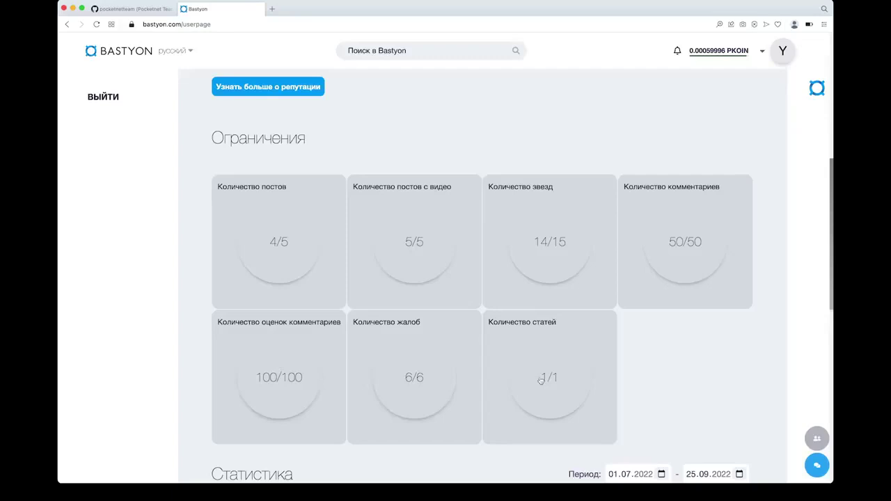
scroll(592, 377, "down", 3)
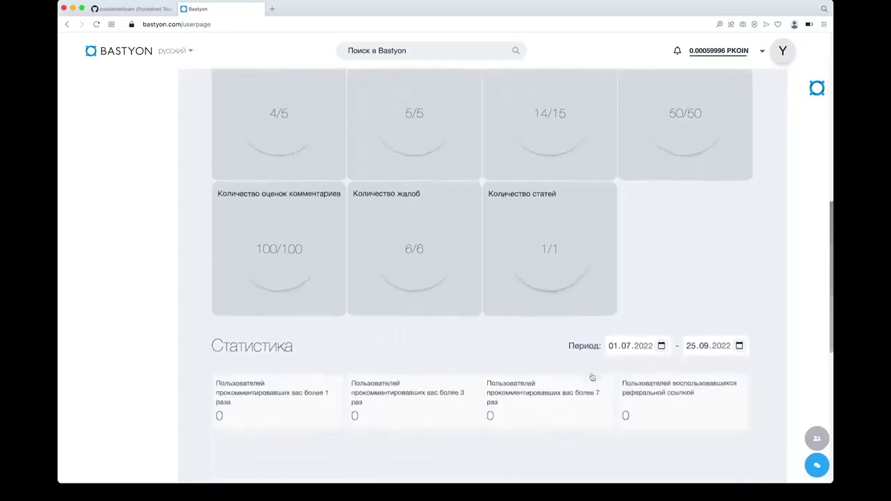
scroll(592, 377, "down", 3)
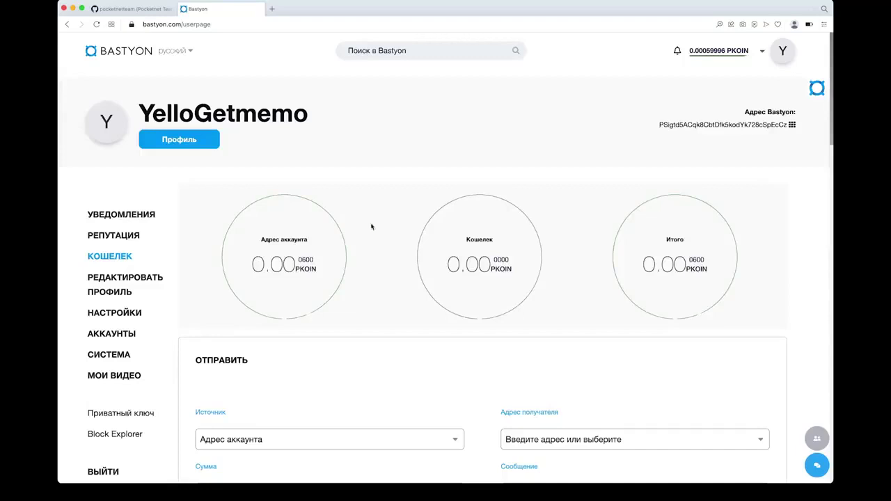
Step: View the wallet balances, open the profile's address in the block explorer, highlight its final balance and return to the wallet
scroll(345, 210, "down", 1)
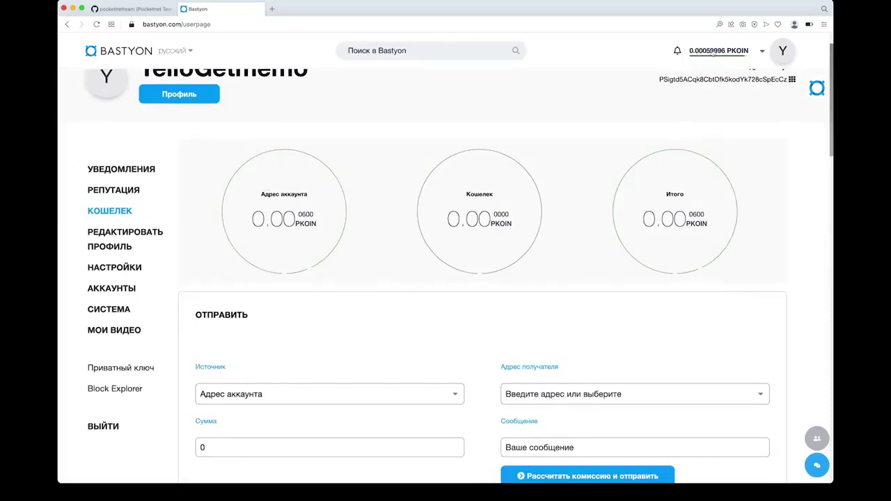
left_click(111, 52)
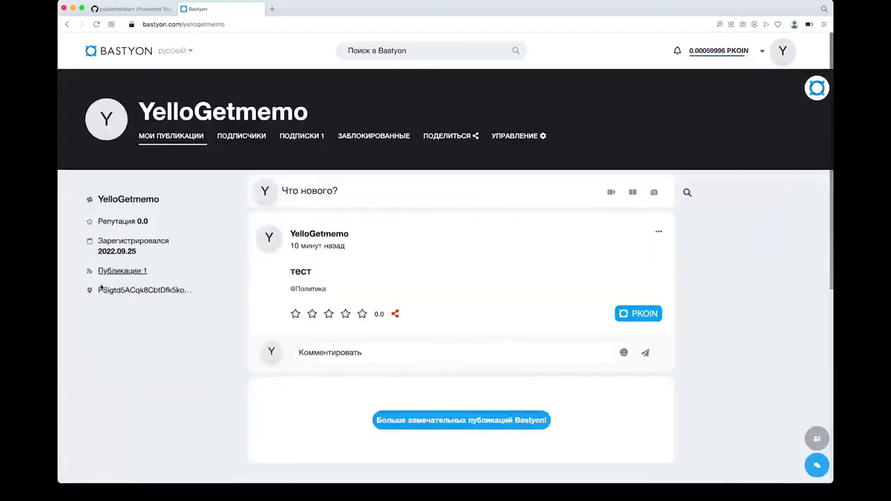
left_click(148, 291)
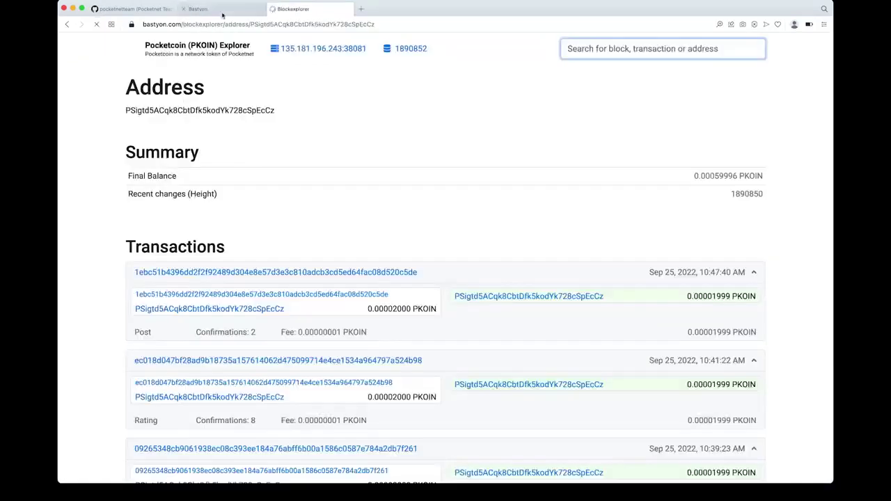
triple_click(712, 181)
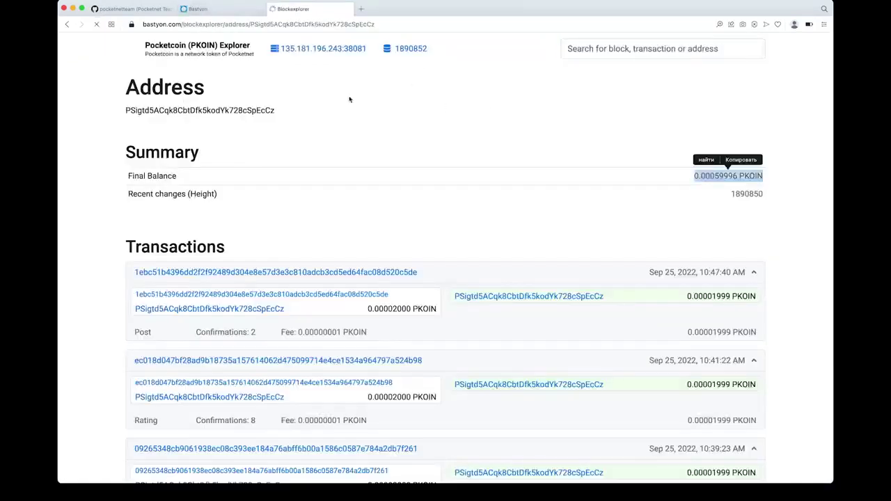
left_click(704, 174)
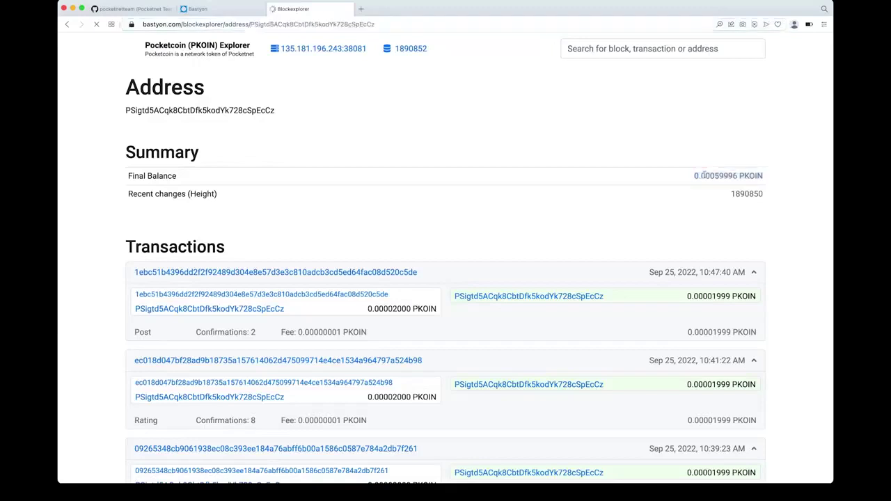
left_click_drag(693, 177, 770, 177)
left_click(194, 9)
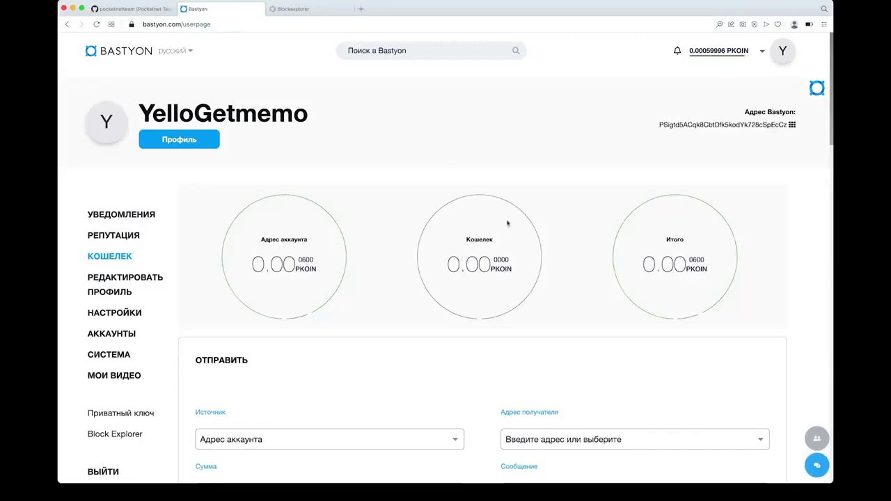
Step: Set the source (Источник) of the wallet's send form to Итого
scroll(394, 369, "down", 5)
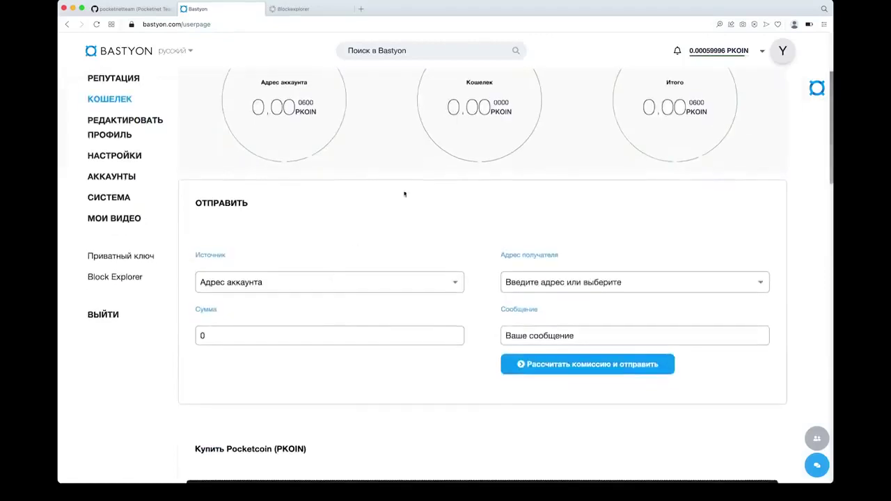
left_click(320, 282)
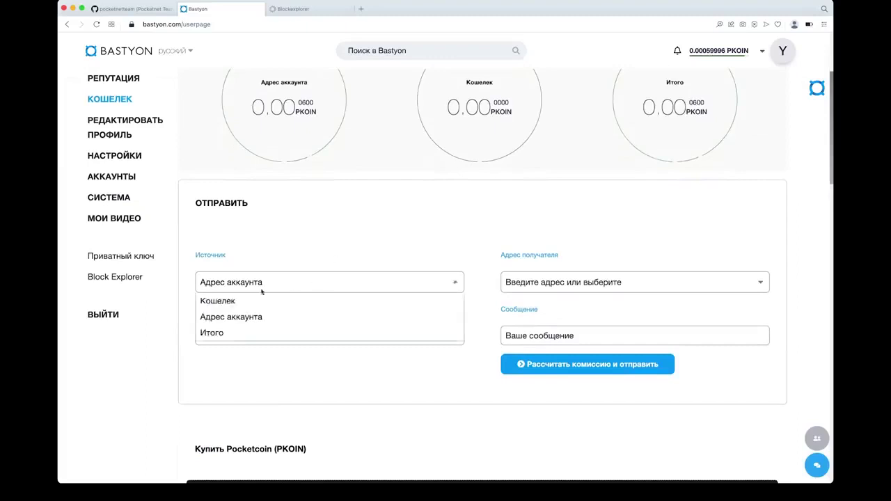
left_click(239, 332)
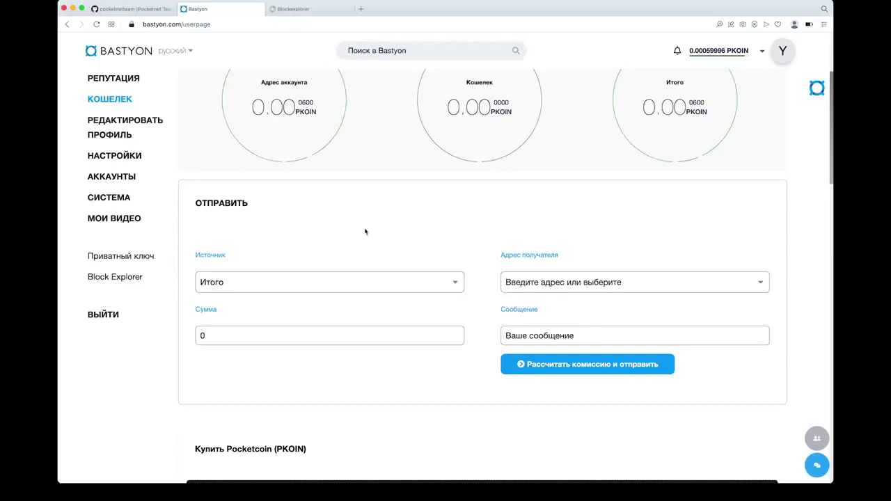
Step: View the suggested recipients, the amount field and the fee calculation option of the wallet's send form
left_click(750, 276)
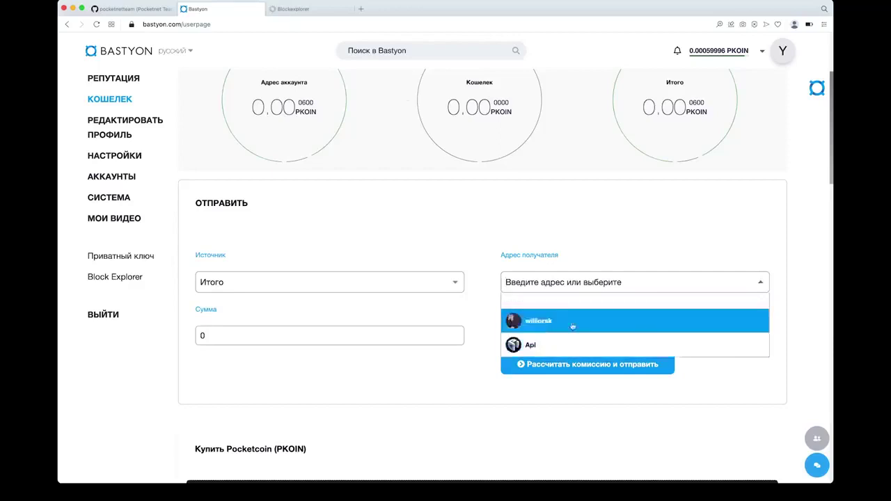
left_click(277, 340)
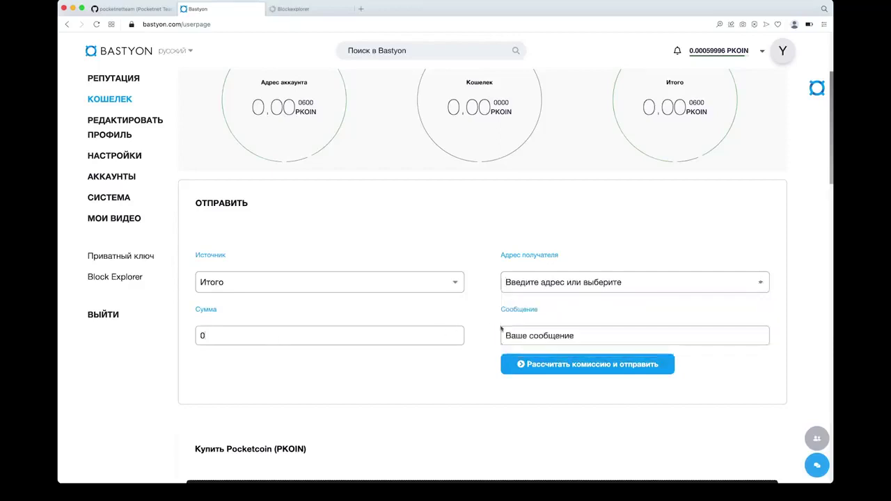
left_click(564, 373)
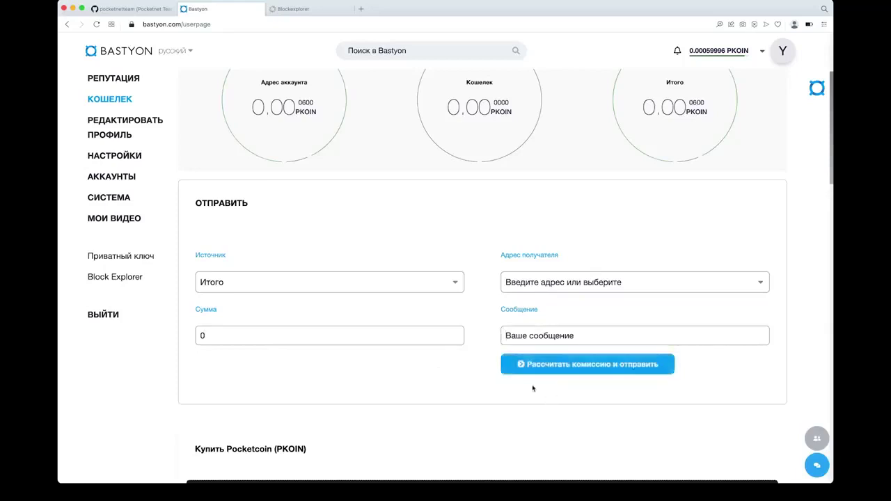
Step: Review the card and cryptocurrency options for buying PKOIN and open the Peer-to-Peer offers
scroll(378, 395, "down", 5)
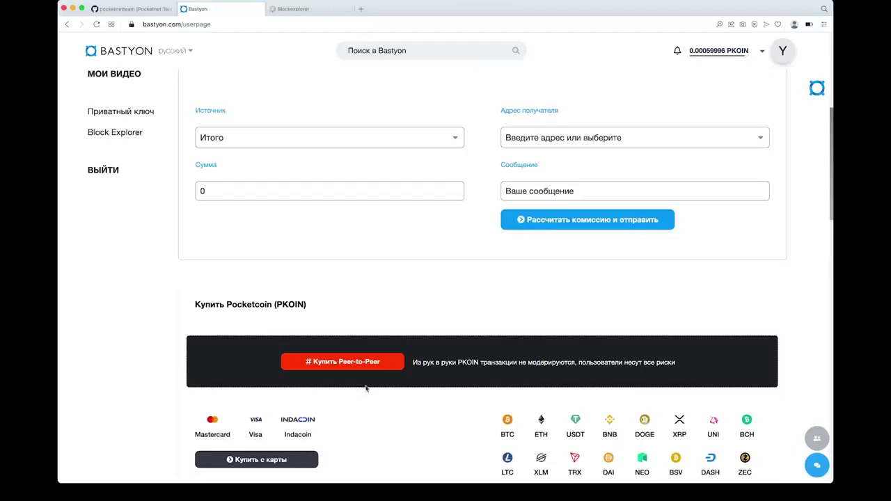
scroll(376, 397, "down", 3)
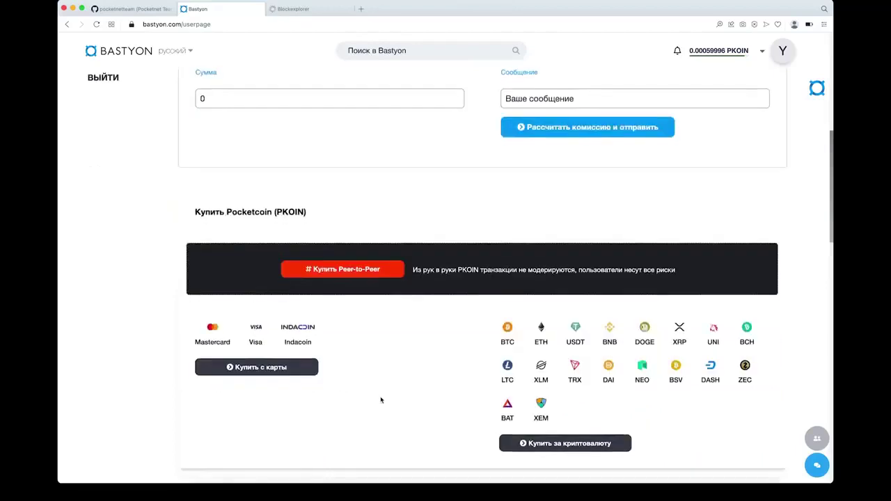
scroll(460, 348, "down", 2)
scroll(472, 337, "down", 1)
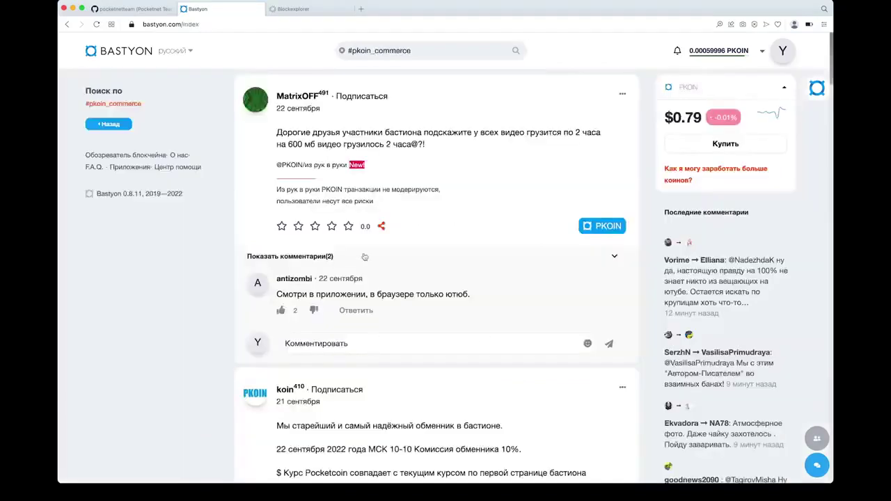
Step: Browse the peer-to-peer posts listed under the #pkoin_commerce tag down to the 27 August offers
scroll(433, 339, "down", 13)
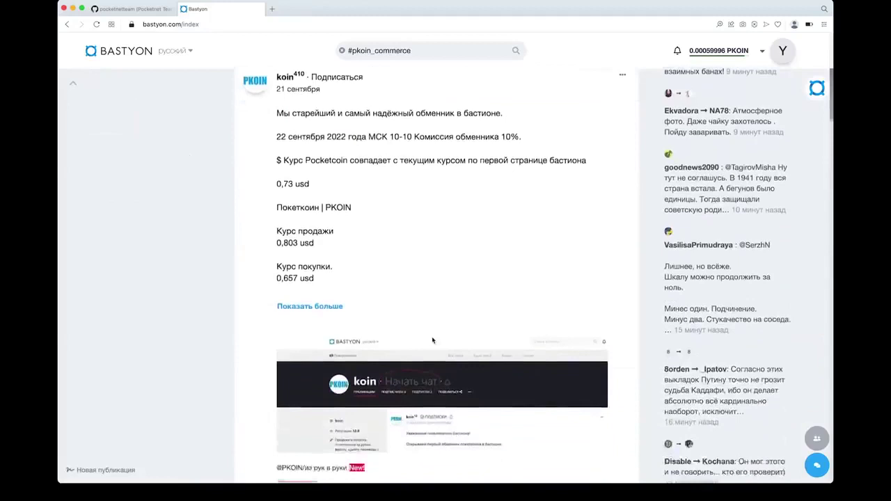
scroll(432, 340, "down", 9)
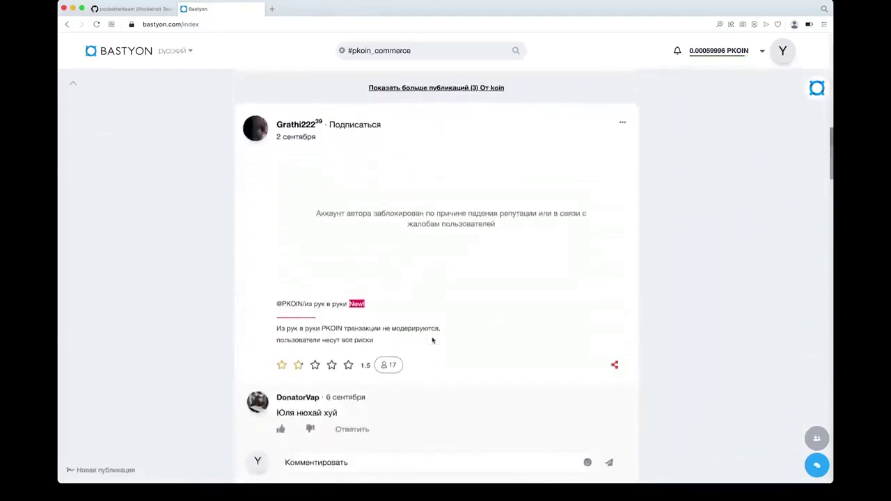
scroll(433, 340, "down", 10)
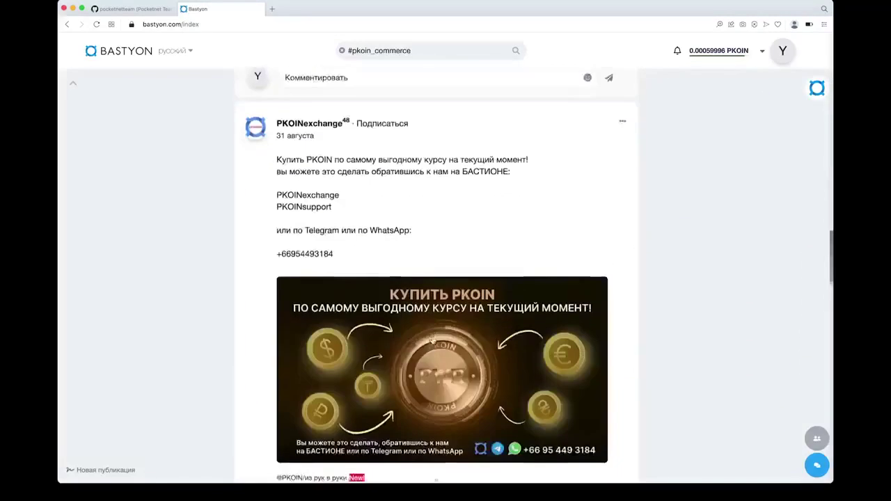
scroll(432, 340, "down", 5)
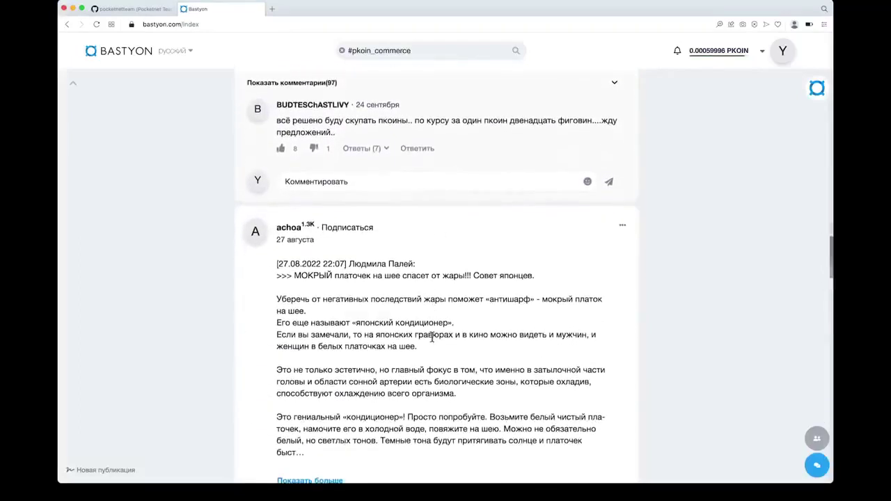
scroll(432, 339, "down", 7)
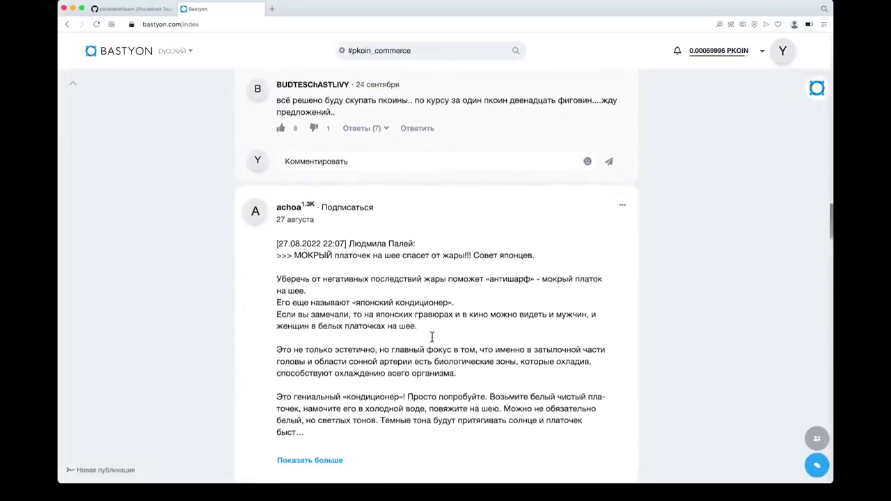
scroll(432, 342, "down", 2)
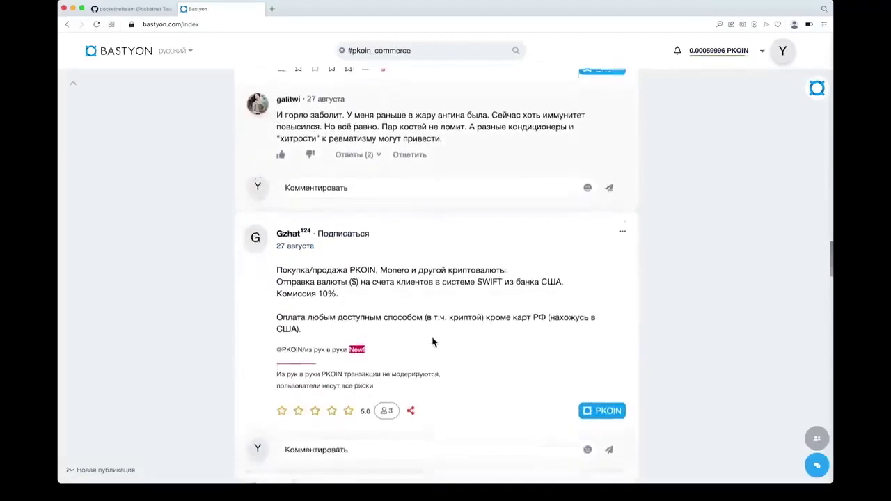
Step: Highlight the text of the 27 August offer for buying and selling PKOIN, Monero and other cryptocurrency at 10% commission
triple_click(287, 252)
left_click(289, 254)
left_click_drag(291, 256, 339, 274)
left_click(292, 256)
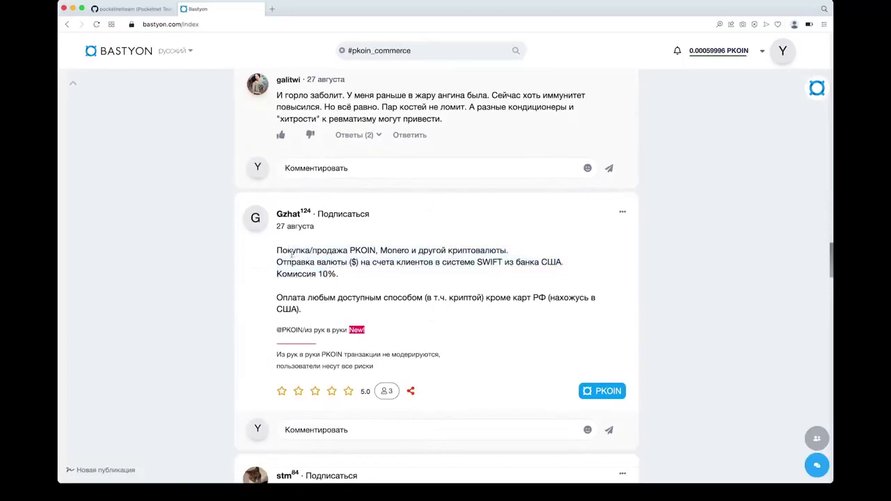
left_click_drag(292, 253, 356, 274)
left_click(327, 277)
left_click(277, 252)
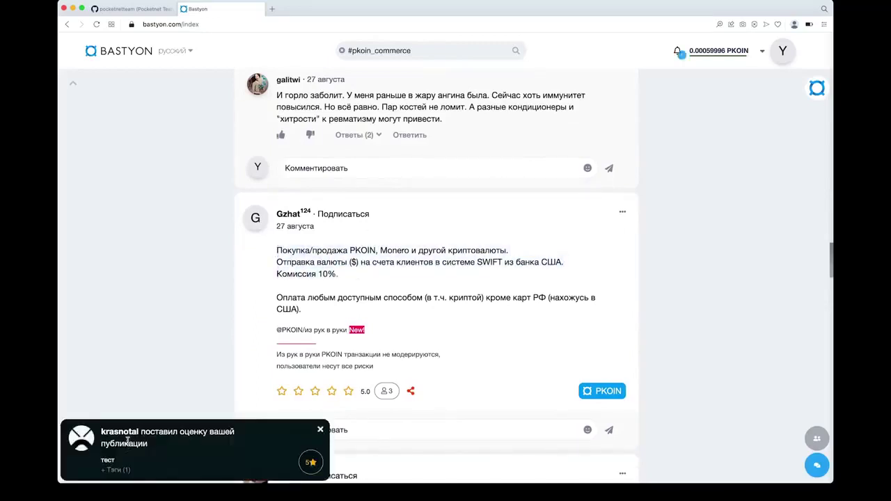
Step: Open the publication from the new rating notification and close it again
left_click_drag(118, 437, 223, 454)
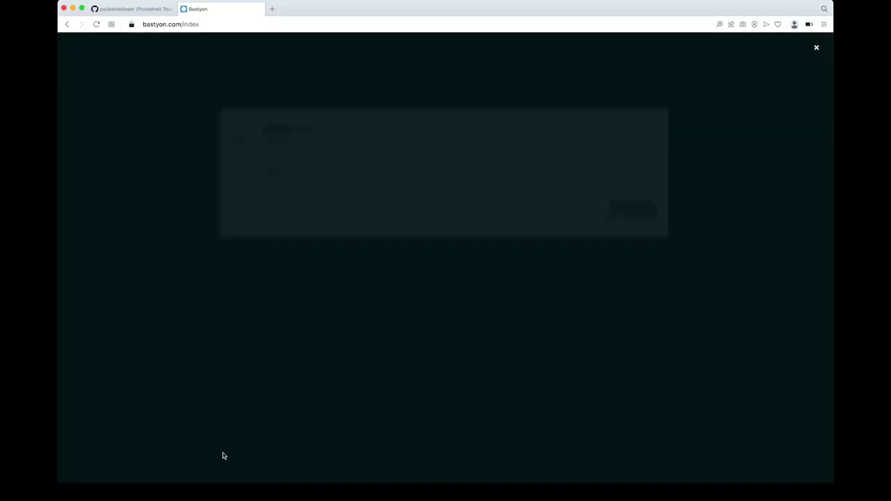
left_click(718, 138)
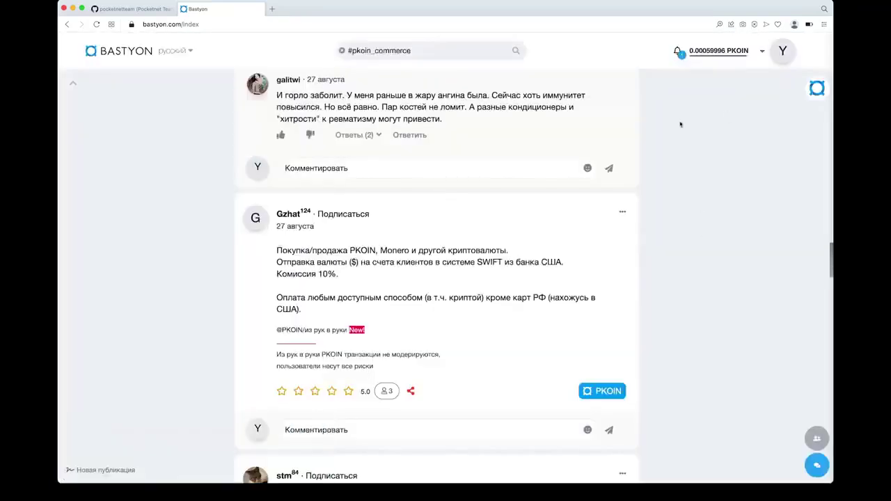
Step: Highlight the #pkoin_commerce search tag, look through its first posts again and return to the wallet
scroll(674, 223, "up", 10)
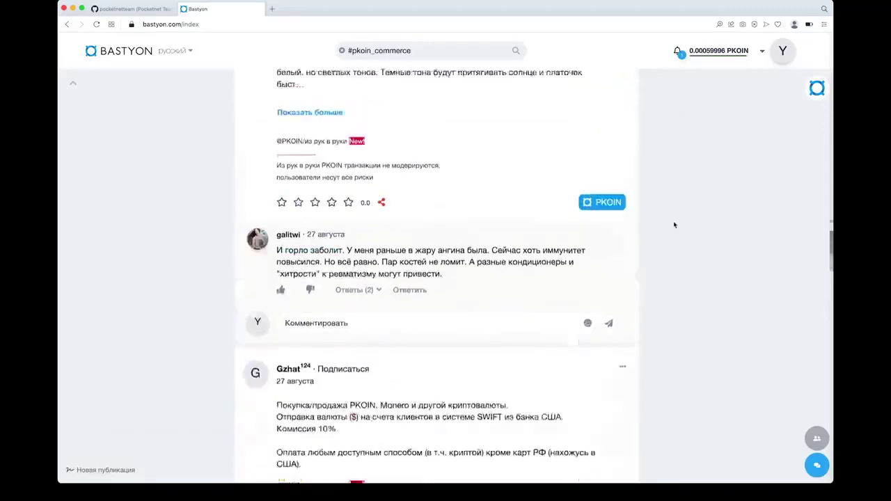
scroll(674, 222, "up", 5)
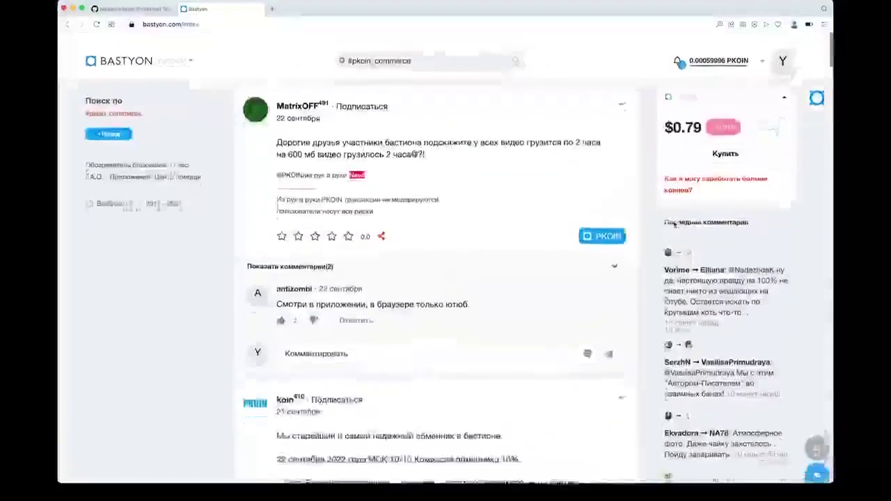
left_click_drag(144, 103, 84, 103)
left_click(161, 105)
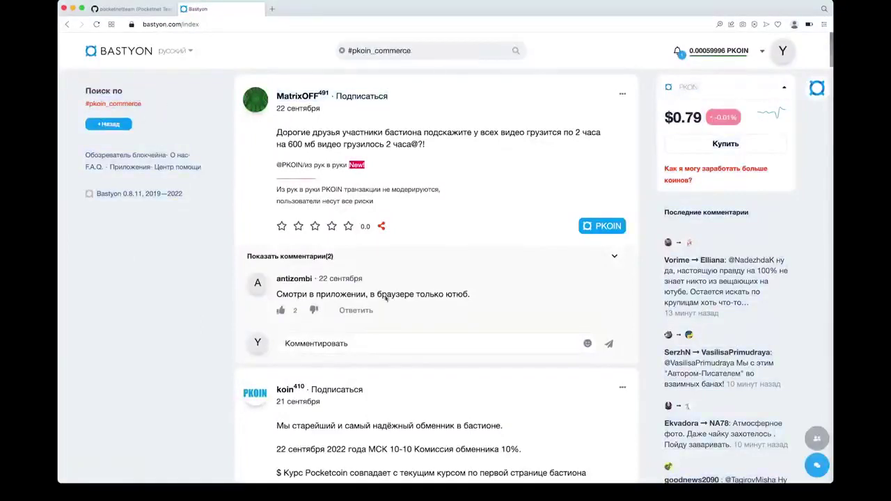
scroll(358, 385, "down", 8)
scroll(357, 386, "down", 8)
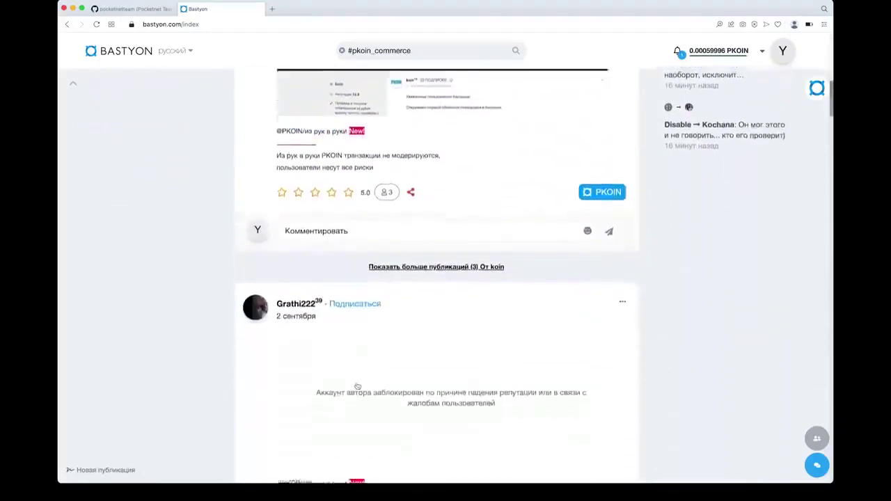
scroll(314, 239, "up", 10)
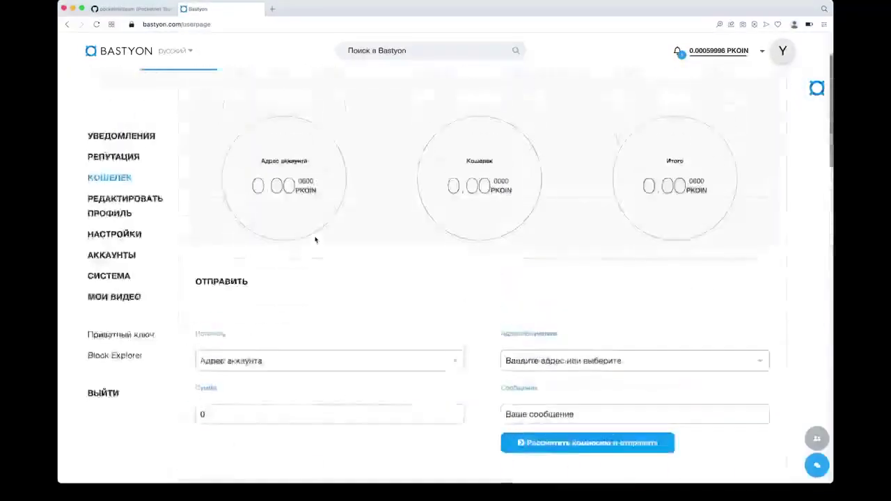
Step: Open the profile editing page and view the nickname field and the available languages, leaving both unchanged
left_click(128, 258)
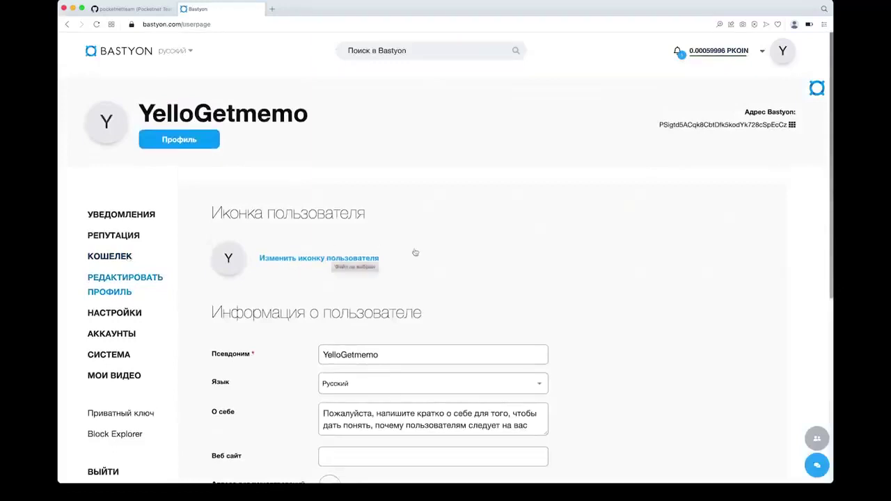
scroll(436, 258, "down", 3)
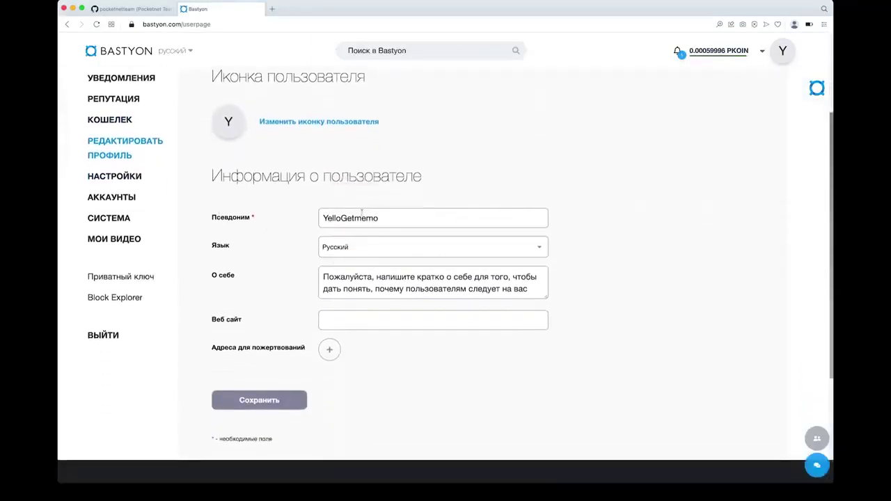
left_click_drag(391, 218, 308, 217)
left_click(369, 249)
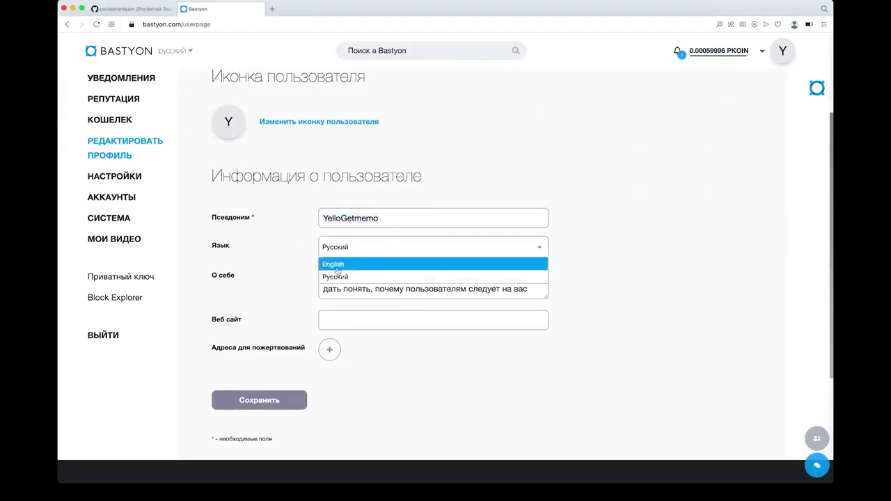
left_click(281, 259)
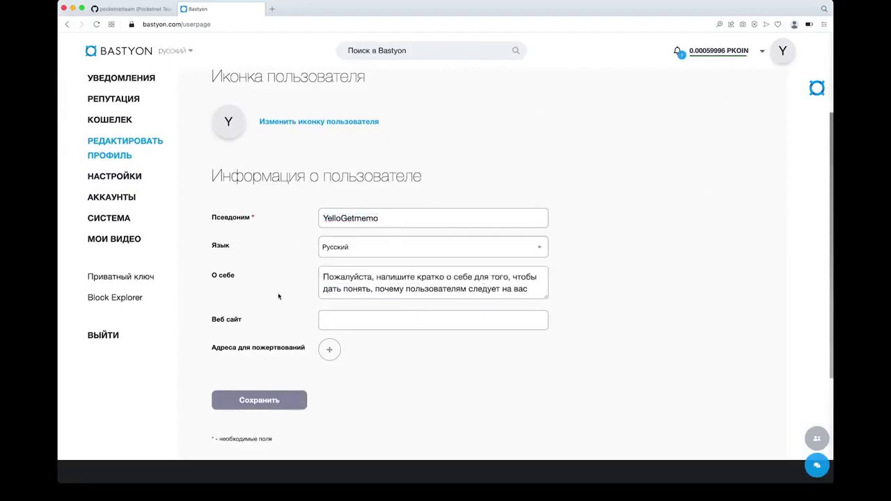
Step: View the currencies offered for a donation address and close the dialog without adding one
scroll(278, 297, "down", 3)
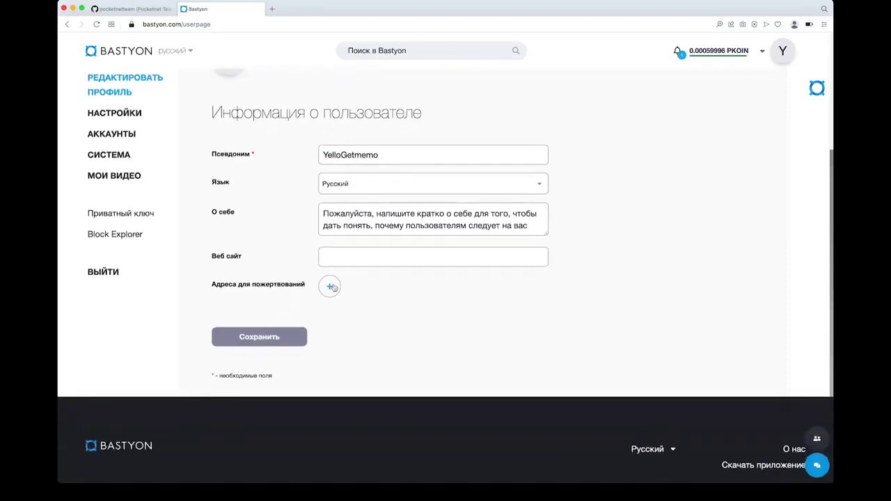
left_click(331, 287)
left_click(313, 261)
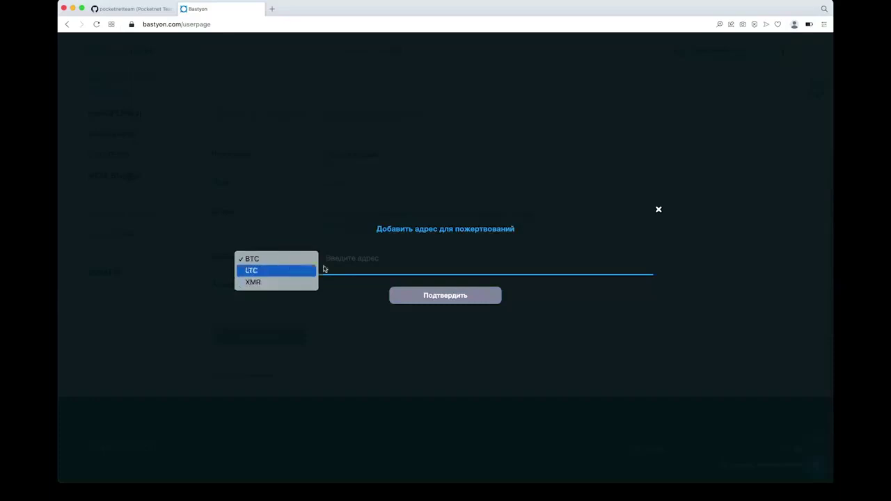
left_click(347, 265)
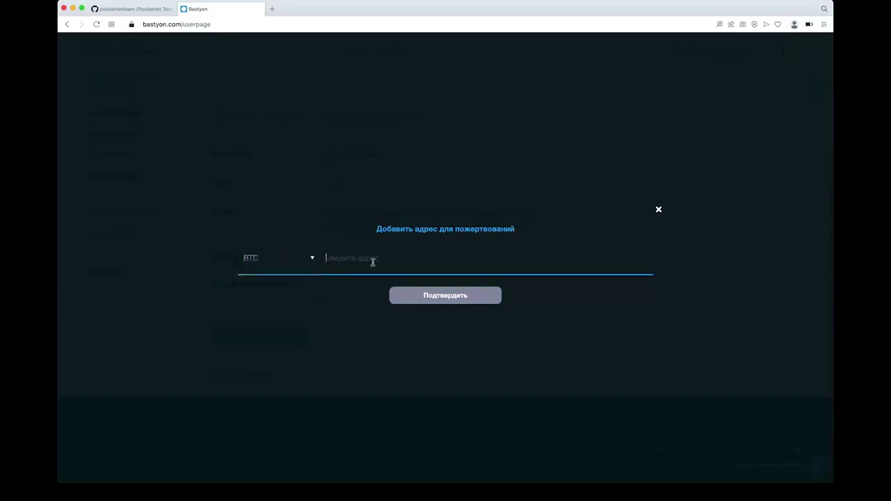
left_click(658, 211)
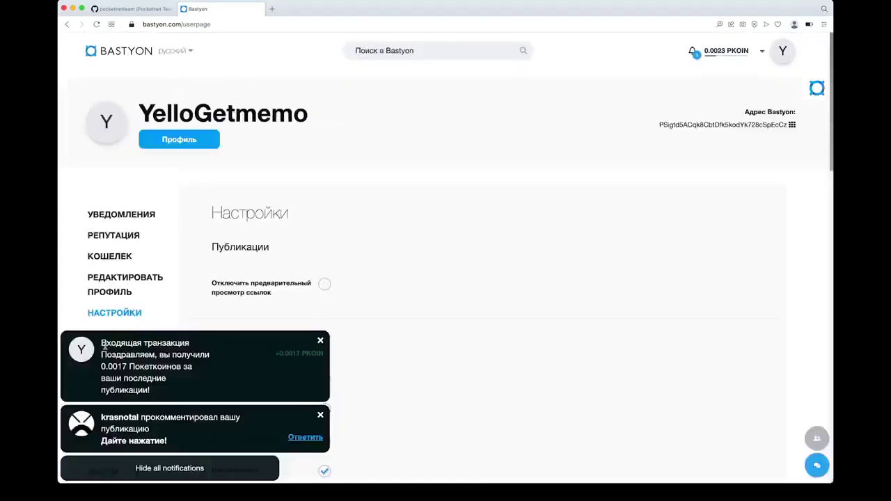
Step: On the settings page, highlight the text of the incoming transaction notification about the PKOIN reward
left_click_drag(104, 346, 132, 376)
left_click(132, 376)
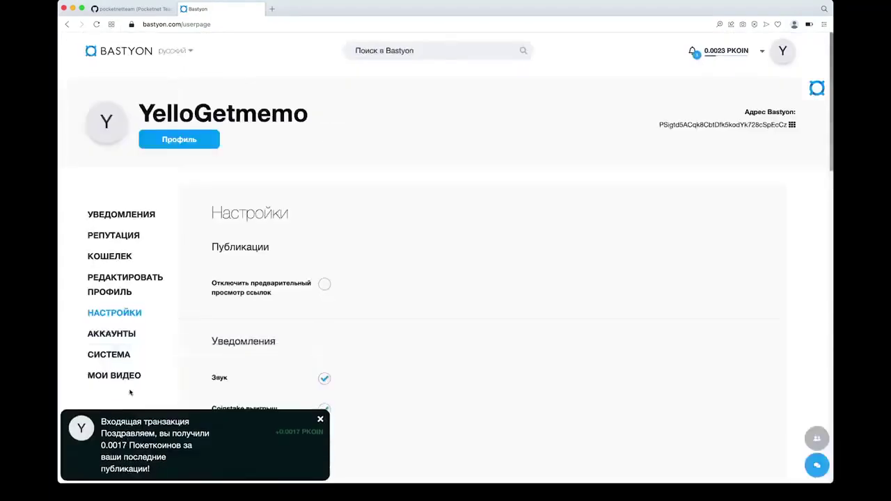
left_click_drag(117, 422, 137, 464)
left_click(138, 464)
Step: Open publication #412 about aggression after vaccination from the notifications list and rate it five stars
left_click(693, 56)
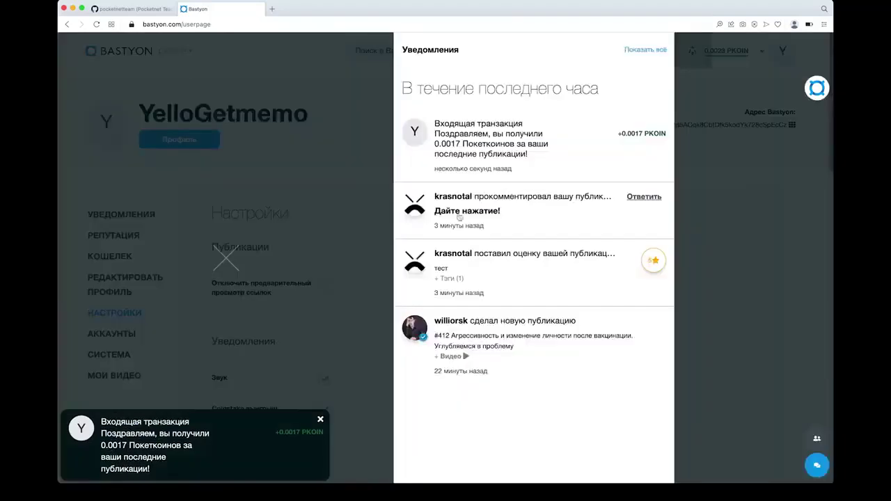
left_click(665, 341)
scroll(319, 351, "down", 1)
left_click(333, 383)
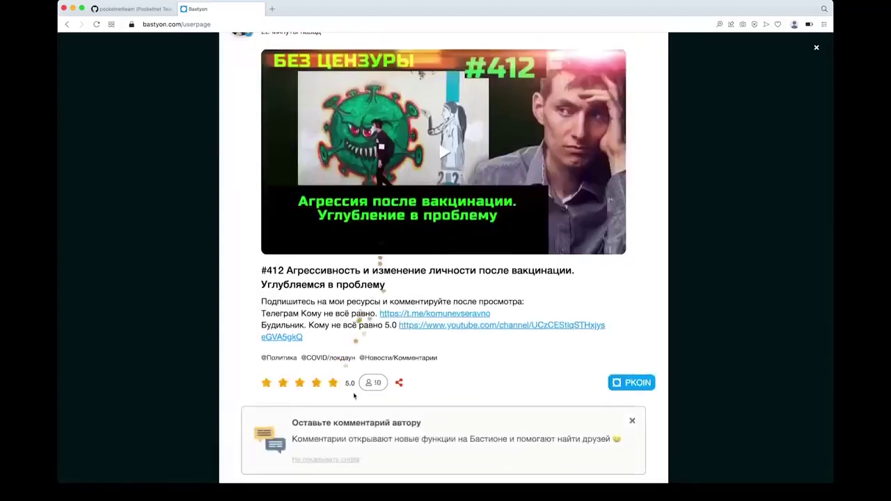
Step: View the comment area below publication #412 and start its video
scroll(501, 385, "down", 2)
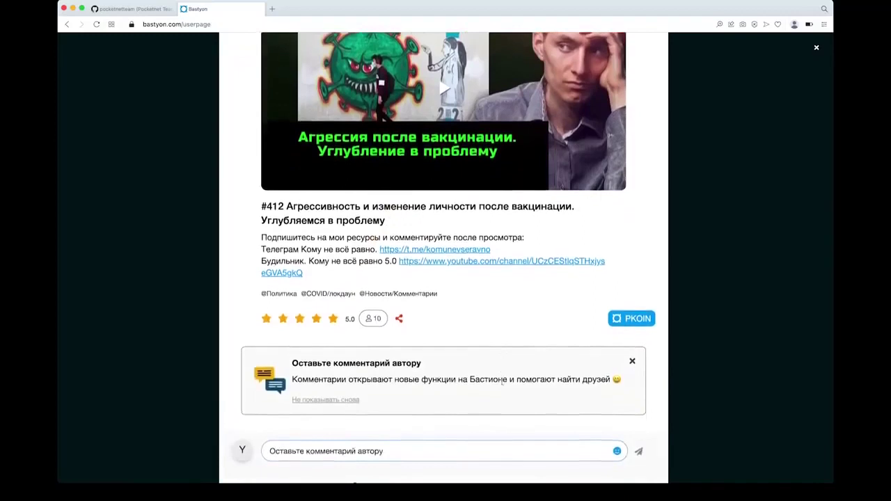
scroll(499, 378, "up", 4)
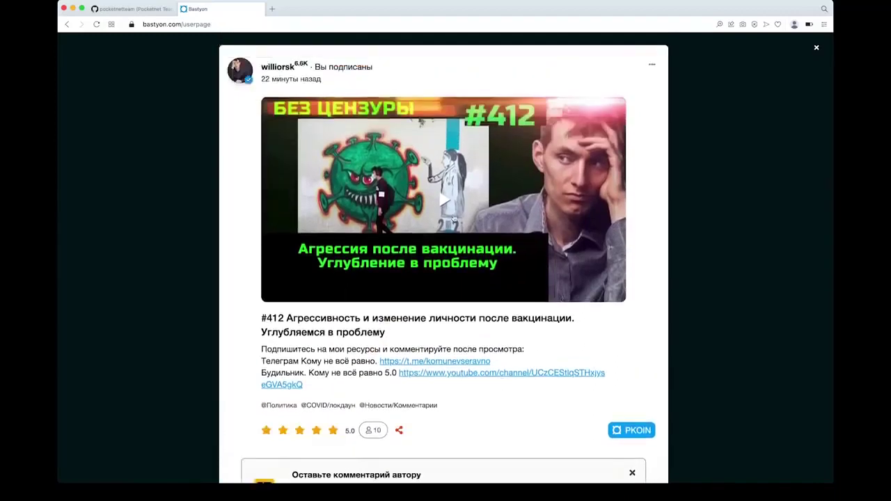
left_click(428, 224)
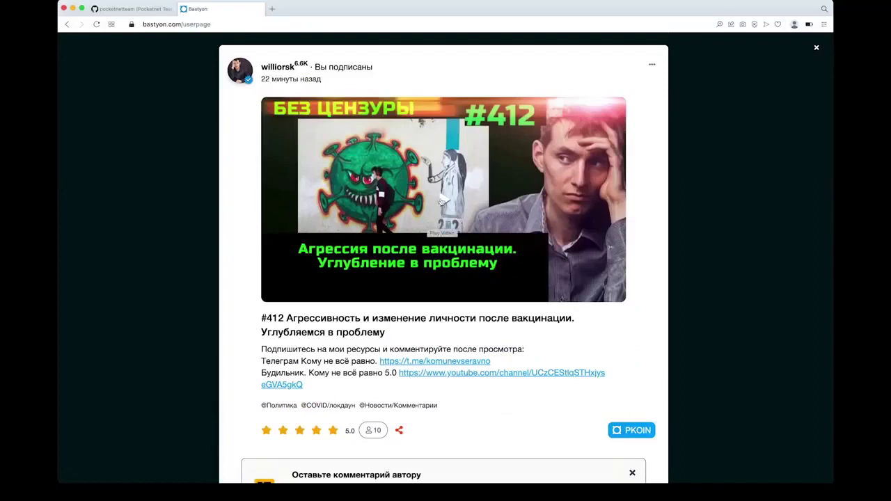
Step: Close publication #412 and highlight the label of the option that disables link previews in the settings
key("Escape")
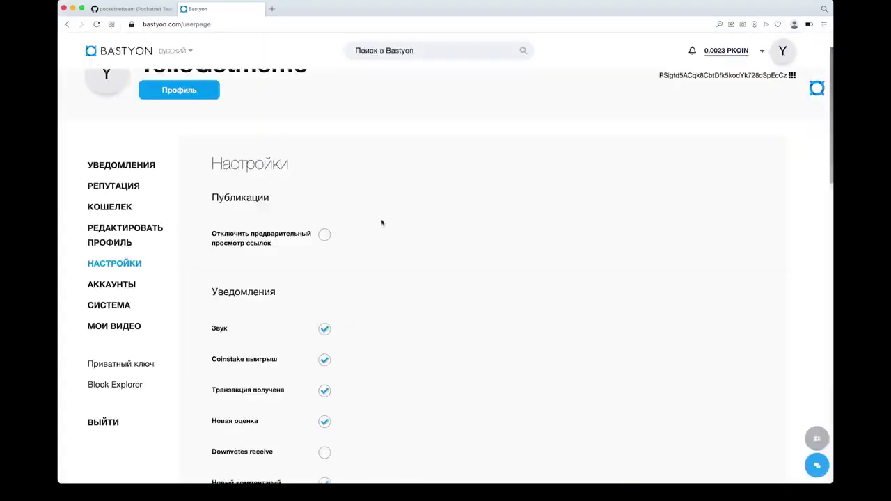
mouse_move(231, 234)
left_mouse_down()
mouse_move(256, 244)
mouse_move(213, 235)
mouse_move(229, 235)
left_mouse_up()
left_click(256, 243)
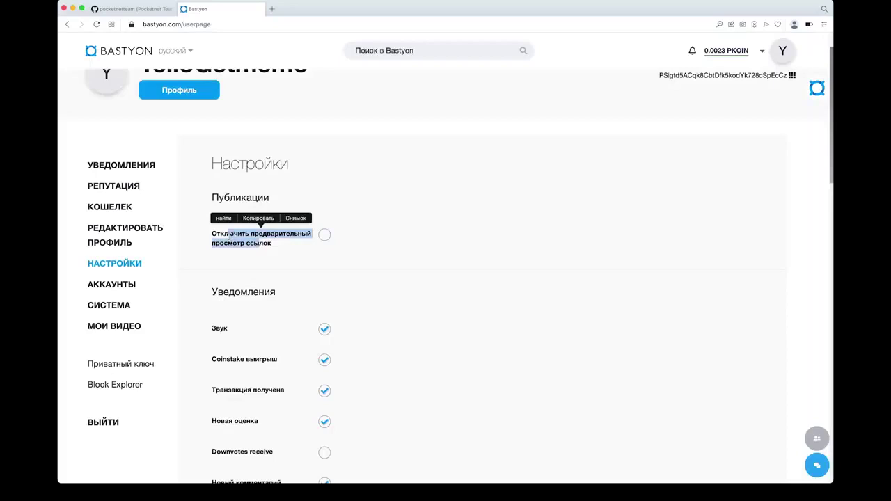
left_click(371, 260)
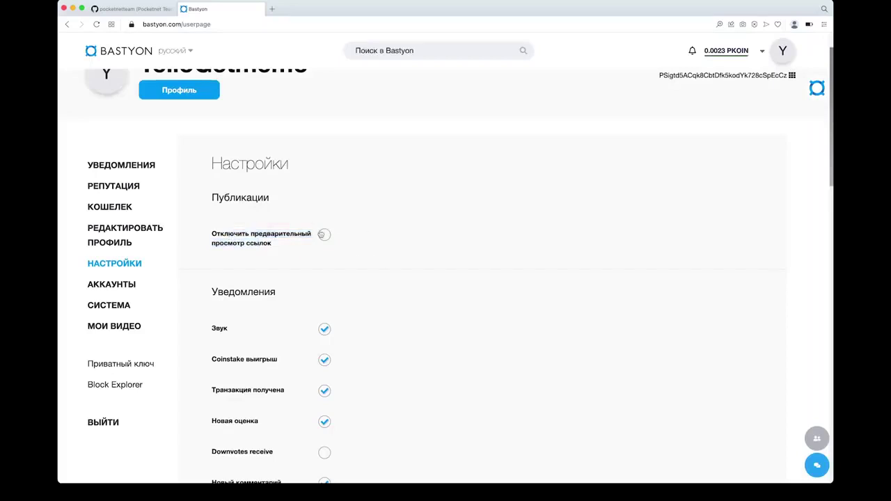
Step: Review the notification, video, statistics and system options in the settings, highlighting the video autoplay label
scroll(417, 237, "down", 3)
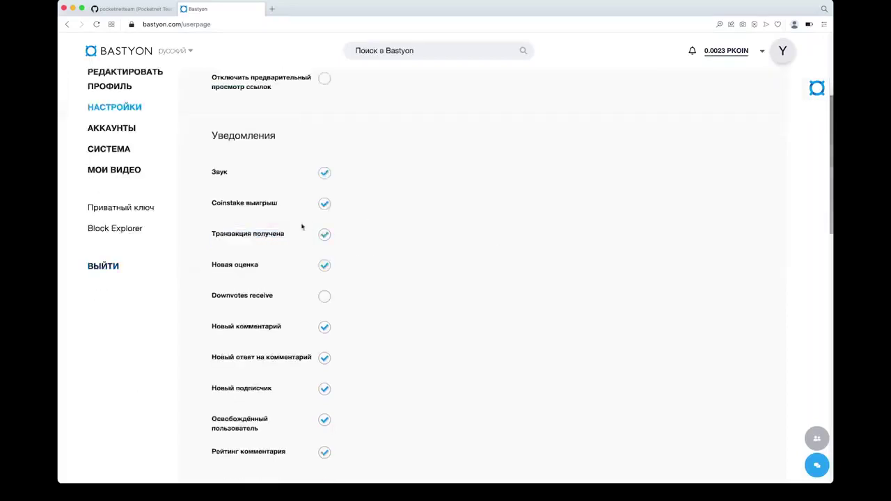
scroll(403, 236, "down", 1)
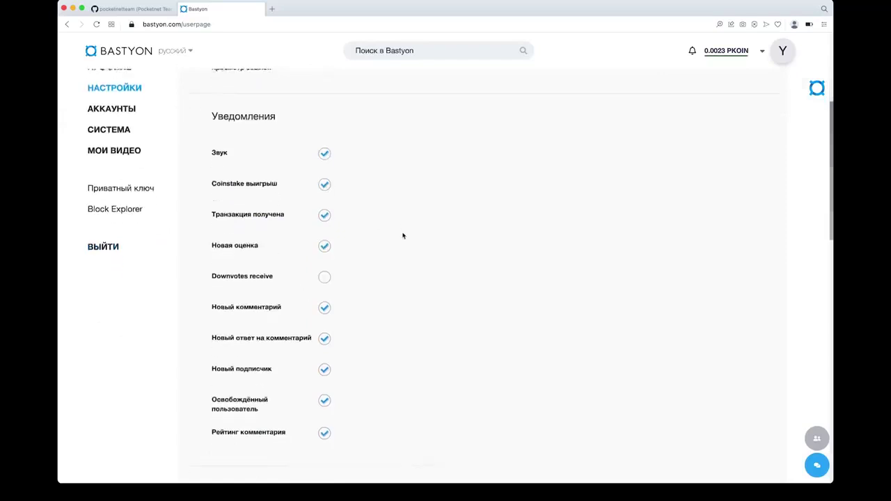
scroll(403, 236, "up", 1)
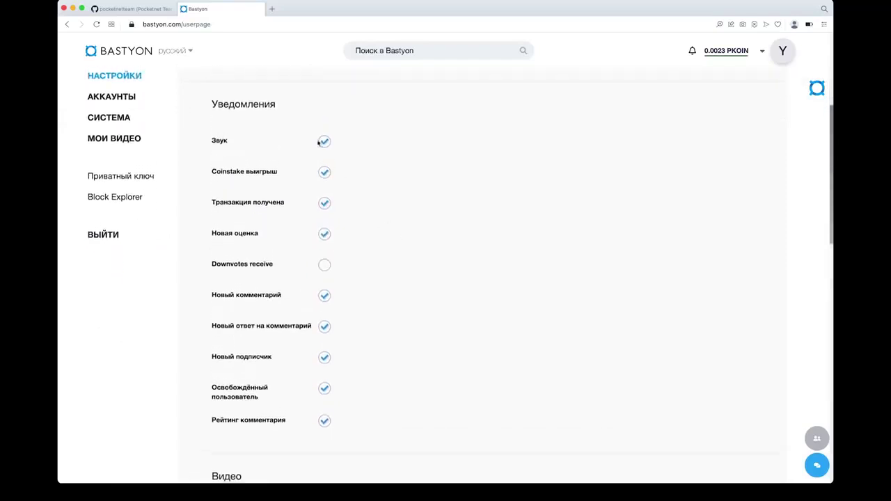
scroll(364, 249, "down", 5)
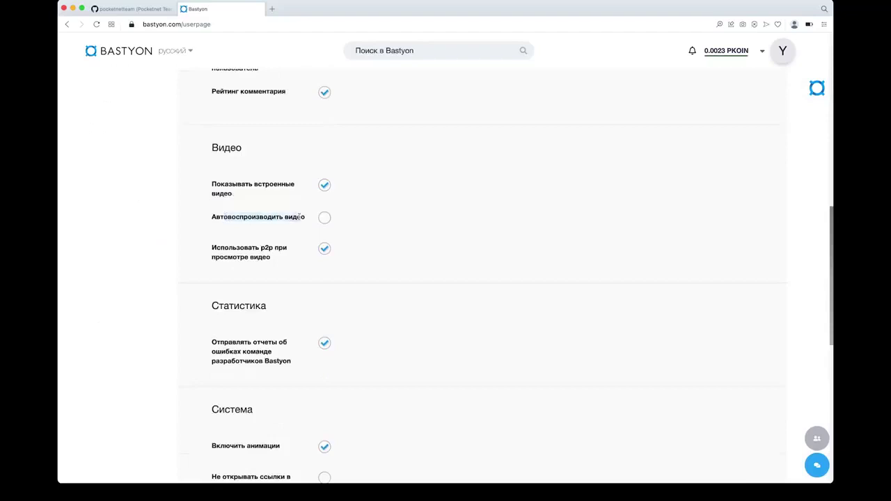
left_click_drag(301, 217, 227, 216)
scroll(450, 230, "down", 3)
mouse_move(212, 170)
left_mouse_down()
mouse_move(272, 197)
mouse_move(212, 170)
mouse_move(273, 189)
mouse_move(213, 171)
left_mouse_up()
scroll(290, 242, "down", 1)
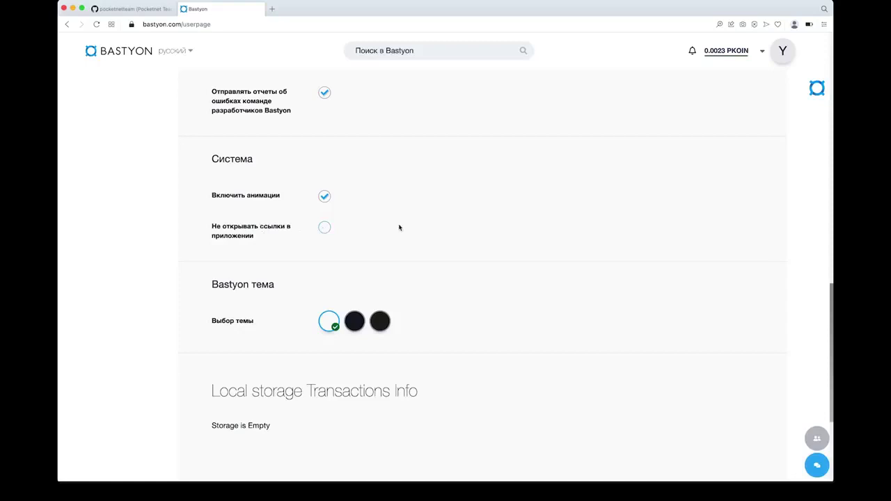
Step: Try the first dark Bastyon theme and apply the second dark one in the settings
scroll(399, 227, "down", 1)
left_click(354, 276)
left_click(380, 278)
left_click(381, 279)
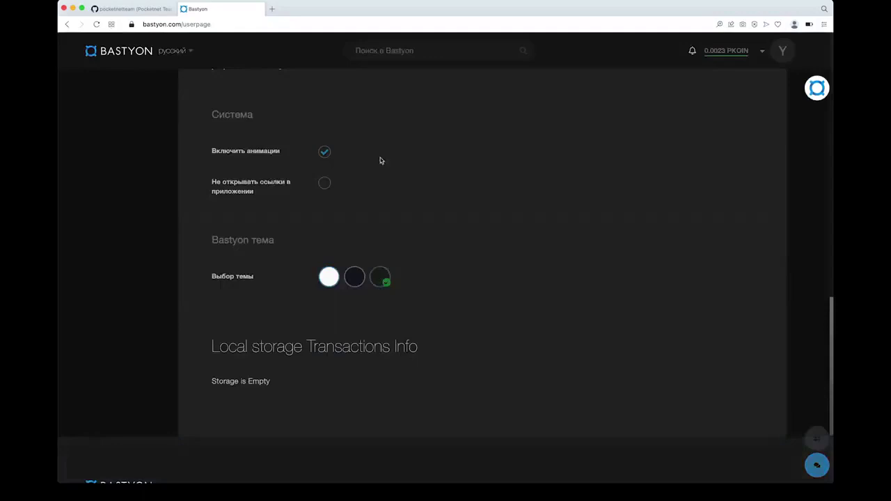
scroll(281, 314, "down", 1)
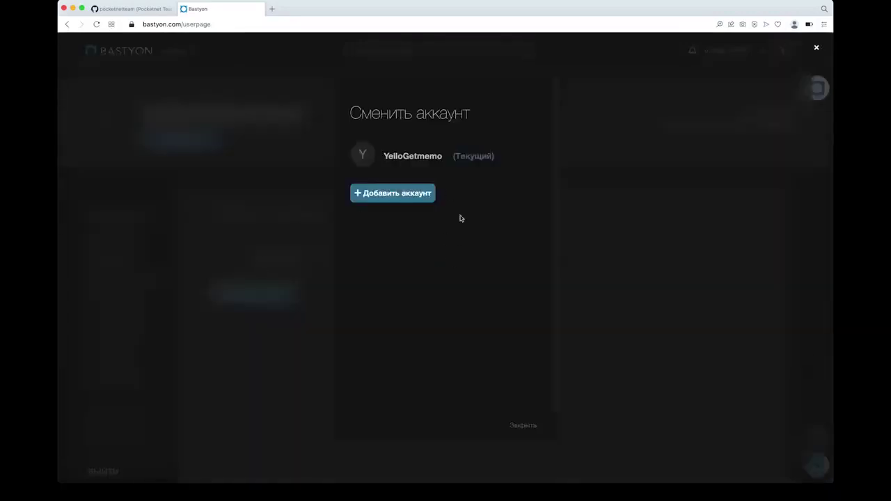
Step: Dismiss the account switching dialog and look through the list of Bastyon nodes in the system section
left_click(622, 315)
scroll(367, 296, "down", 5)
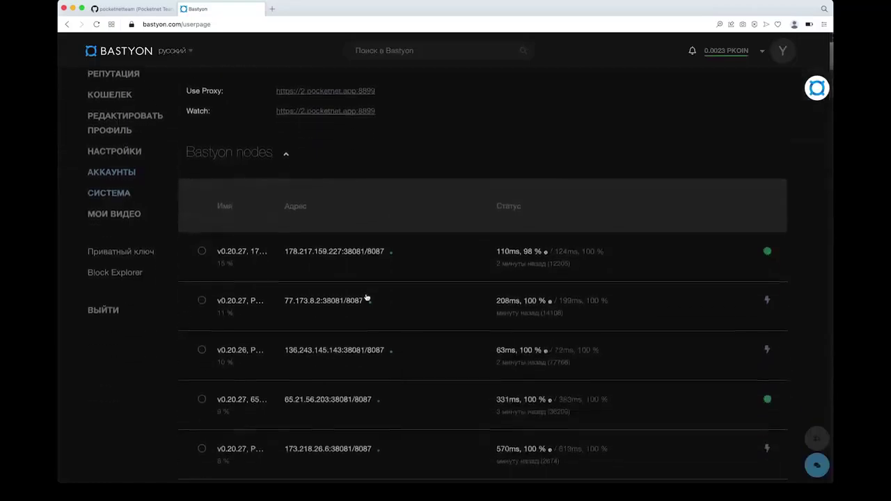
scroll(367, 296, "down", 10)
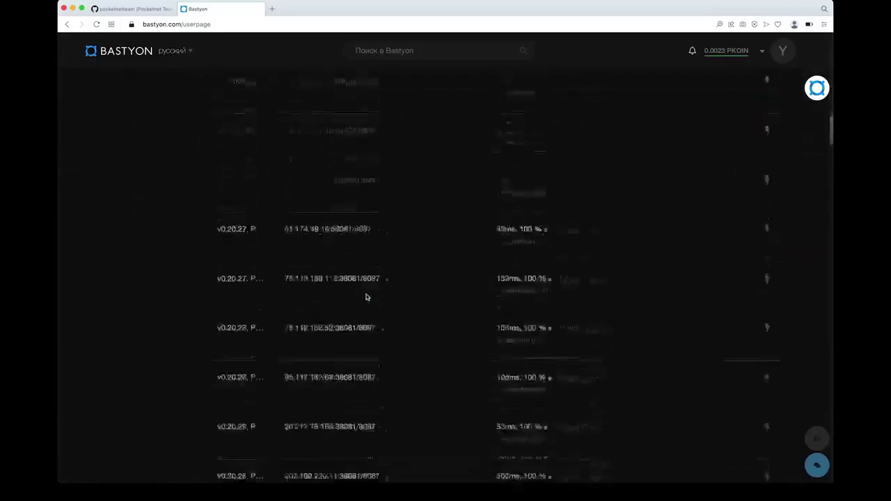
scroll(367, 297, "down", 10)
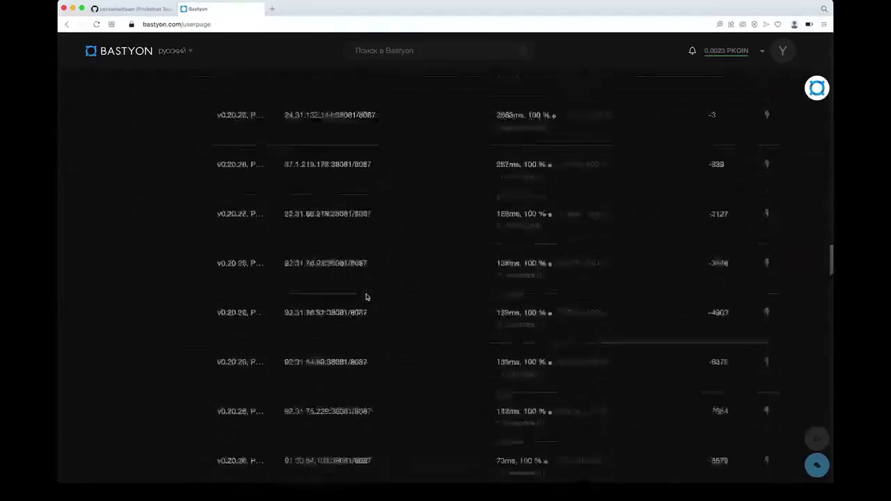
scroll(367, 297, "down", 3)
scroll(364, 295, "up", 20)
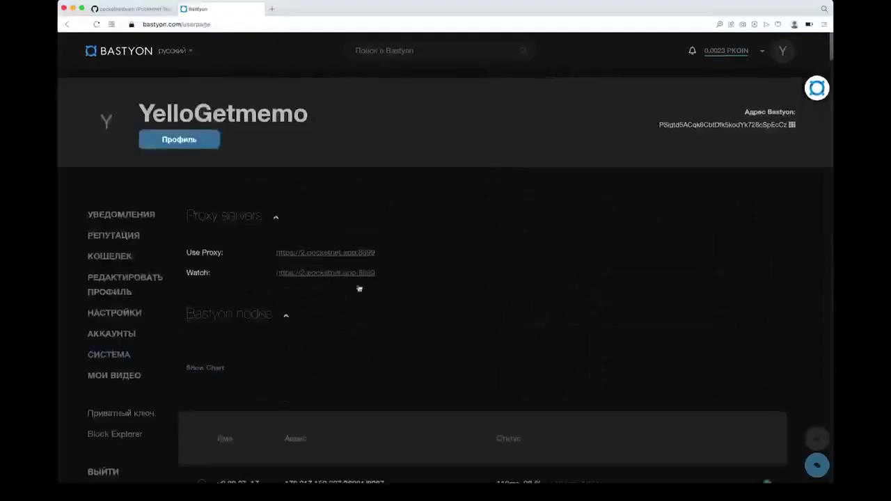
Step: Open the «Мои видео» section of the account and highlight its heading
left_click(107, 378)
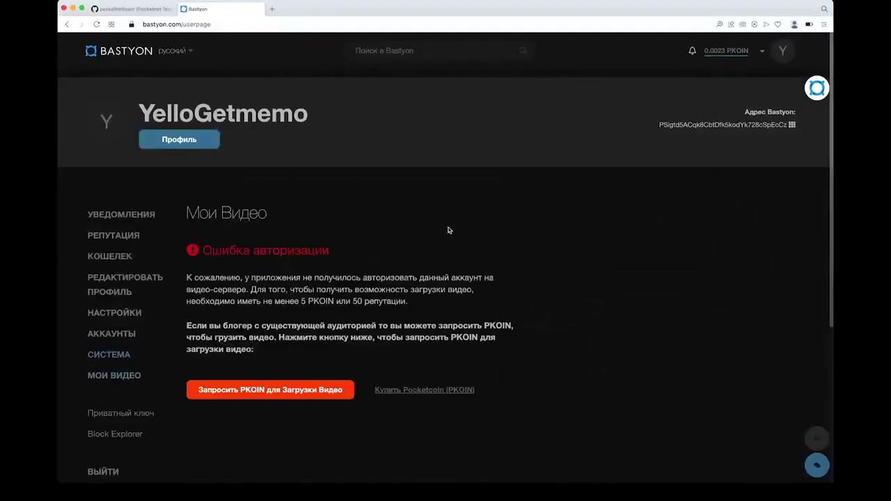
left_click_drag(188, 211, 288, 213)
left_click(289, 213)
scroll(288, 213, "down", 2)
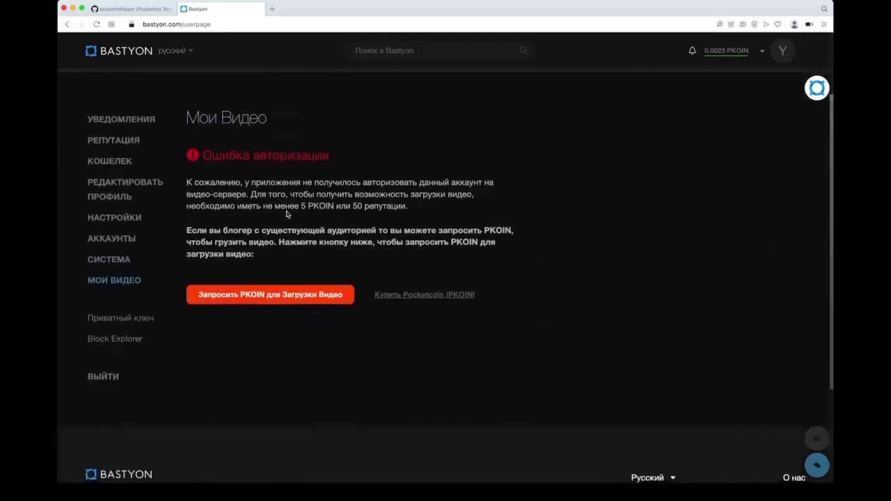
Step: Highlight the video upload requirements text, including the required 50 reputation, and clear the selection
left_click_drag(235, 183, 351, 207)
left_click(351, 207)
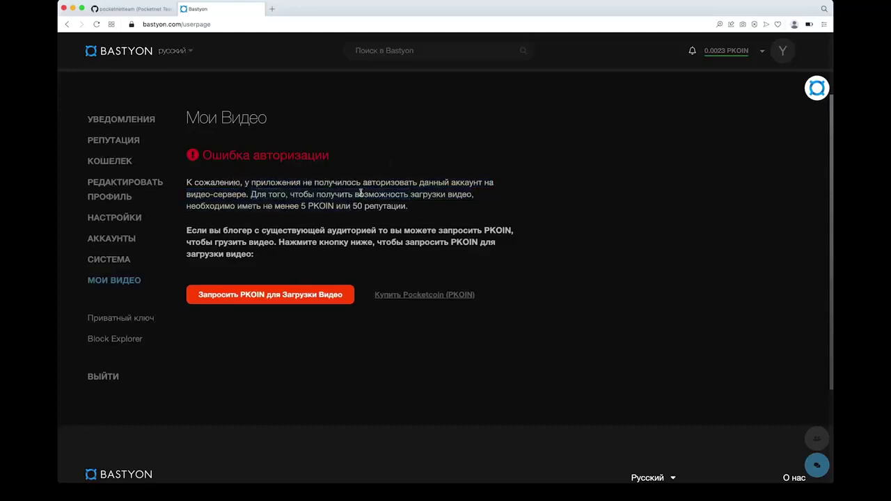
double_click(248, 206)
left_click(292, 217)
double_click(357, 206)
left_click(346, 229)
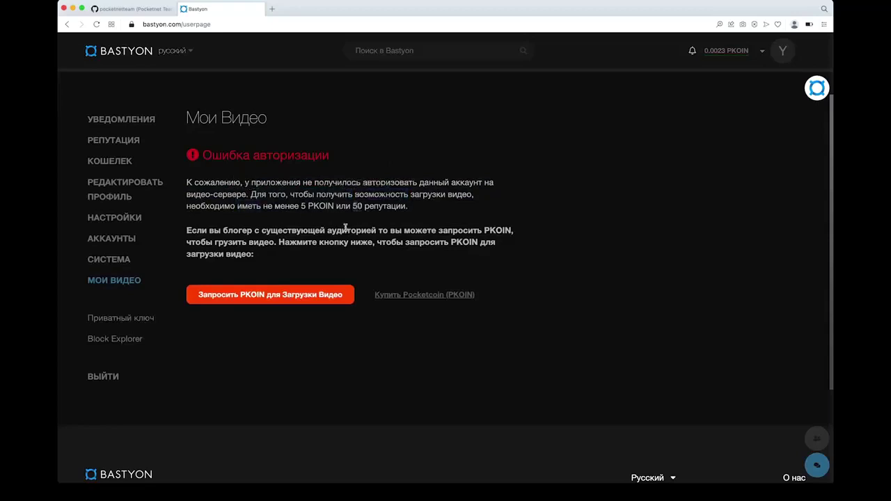
left_click(349, 275)
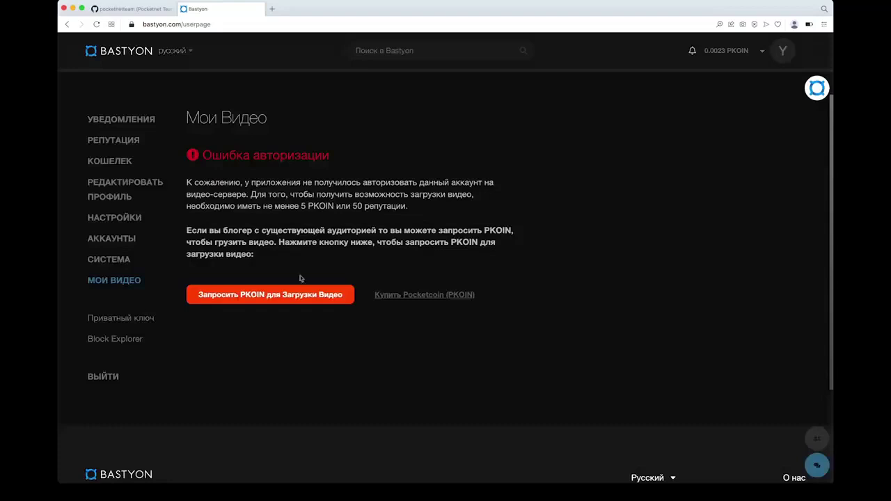
Step: Reveal the account's private key, highlight its words and close the key window
left_click(126, 319)
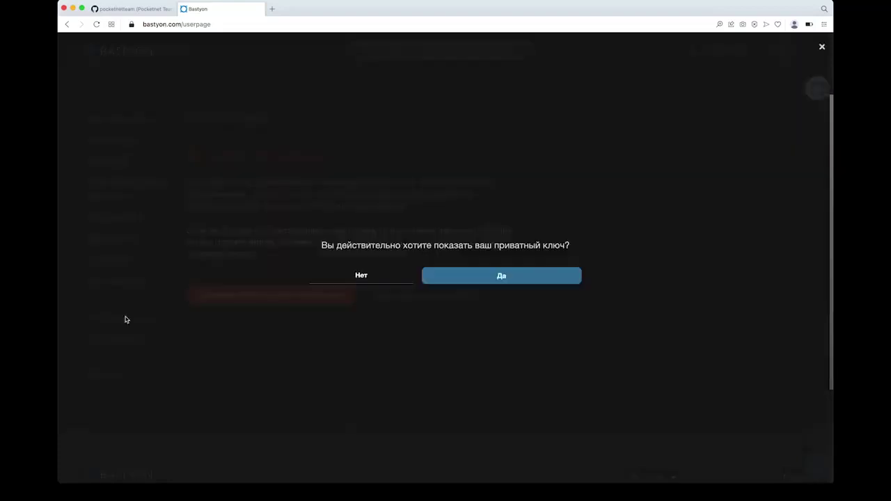
left_click(487, 276)
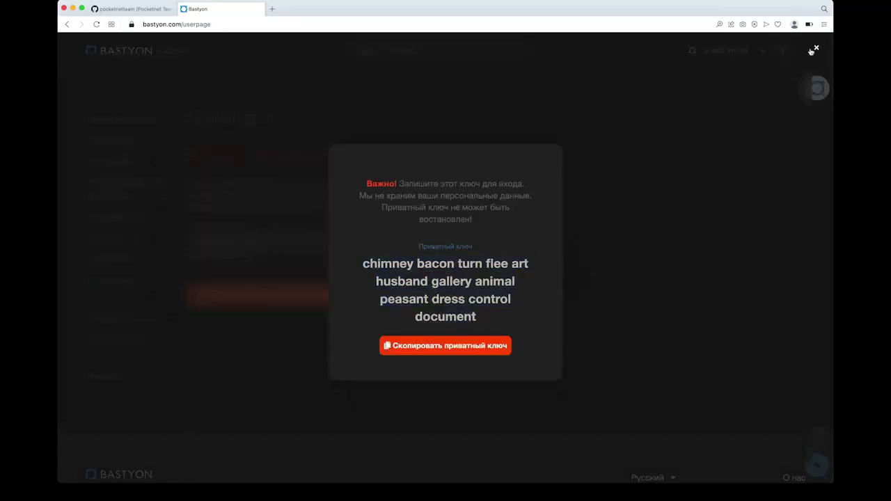
left_click_drag(374, 266, 488, 314)
left_click(817, 50)
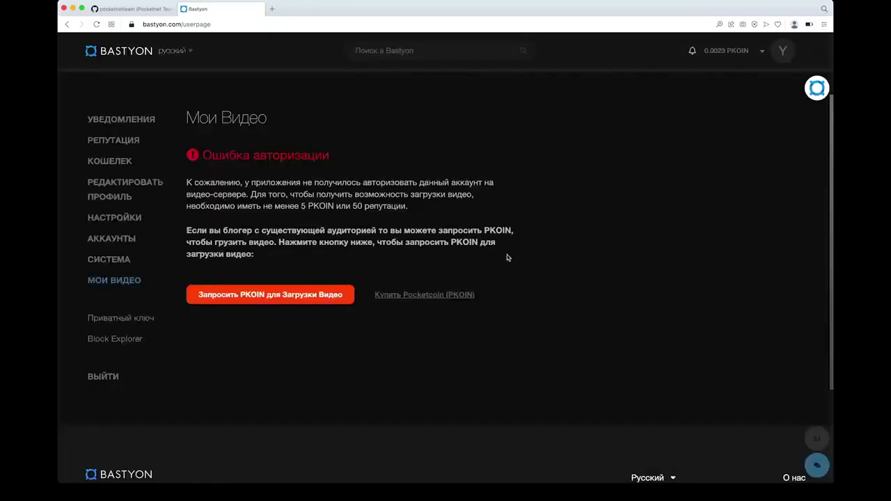
Step: Open the Block Explorer from the account page and close its browser tab
left_click(126, 340)
left_click(299, 9)
key("super+w")
Step: Open the app download page from the site footer and examine the Android, Windows and Linux versions
scroll(184, 385, "down", 1)
scroll(185, 385, "down", 3)
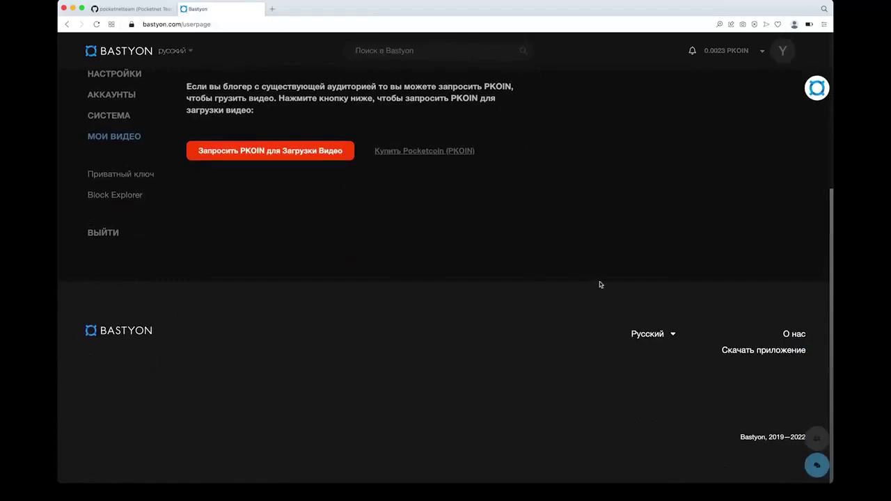
left_click(746, 349)
scroll(416, 206, "down", 7)
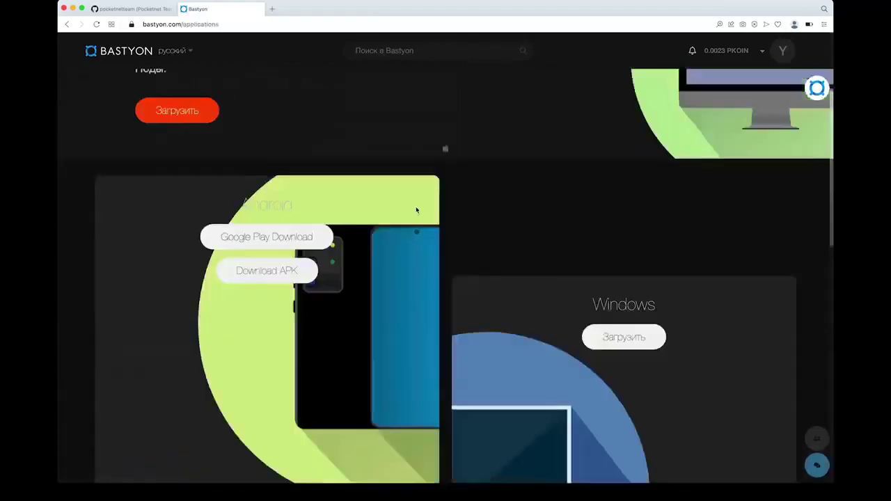
scroll(415, 209, "down", 3)
scroll(416, 210, "up", 10)
scroll(416, 210, "down", 4)
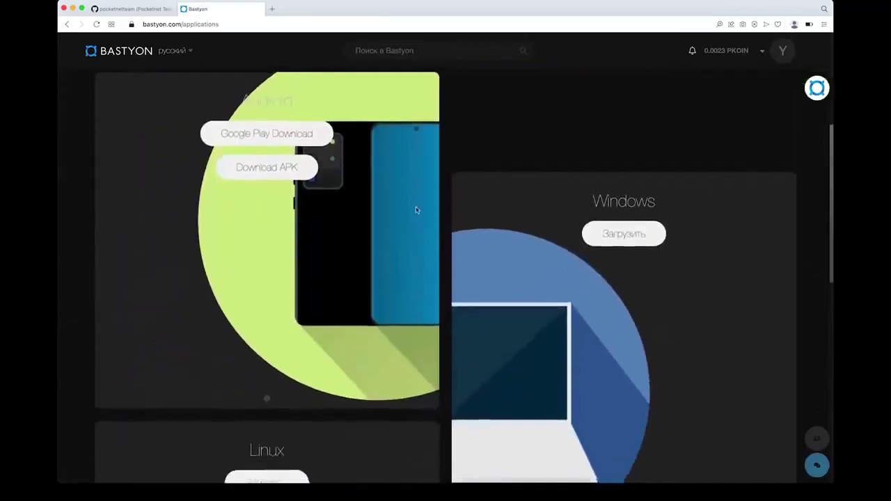
scroll(416, 210, "down", 6)
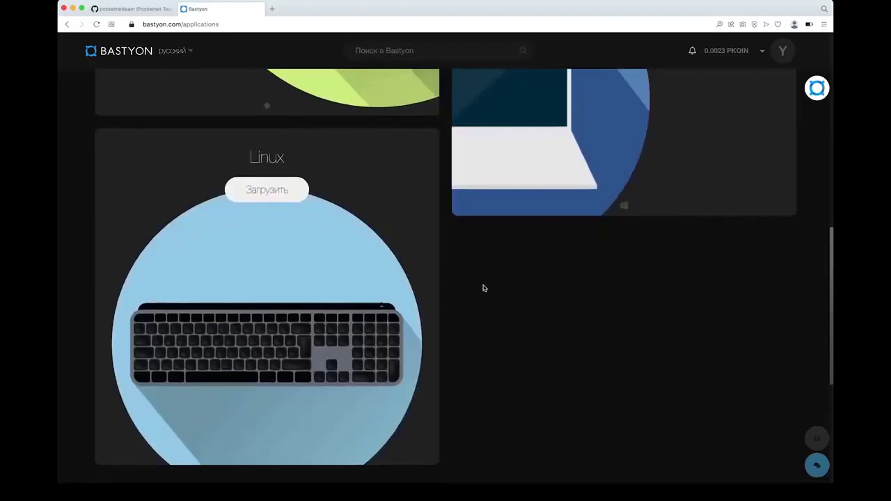
scroll(484, 287, "up", 12)
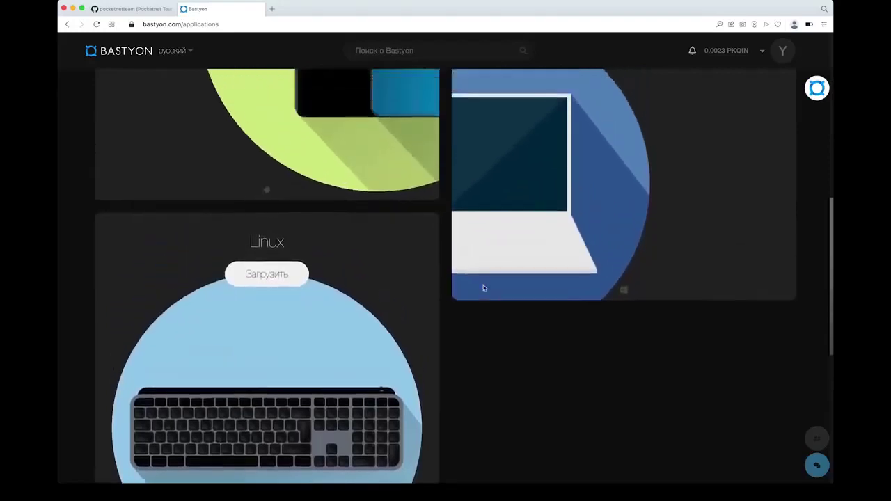
scroll(459, 239, "up", 1)
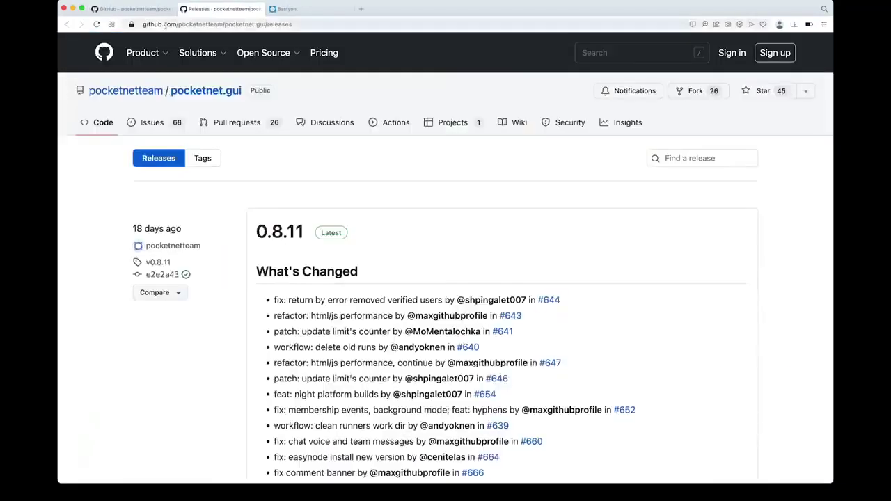
Step: On GitHub's pocketnet.gui releases page, highlight part of the web address and view the downloadable assets of release 0.8.11
left_click(149, 25)
left_click_drag(149, 25, 225, 25)
left_click(225, 26)
left_click(310, 190)
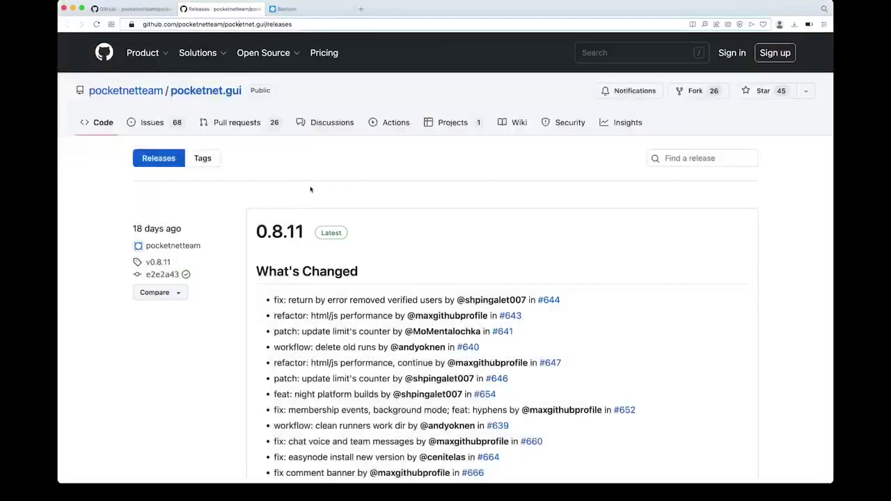
scroll(243, 176, "down", 10)
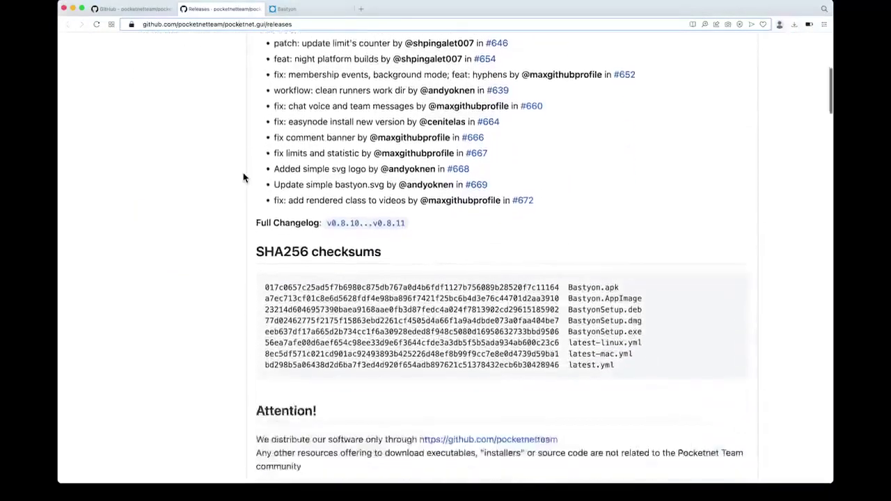
scroll(243, 176, "down", 5)
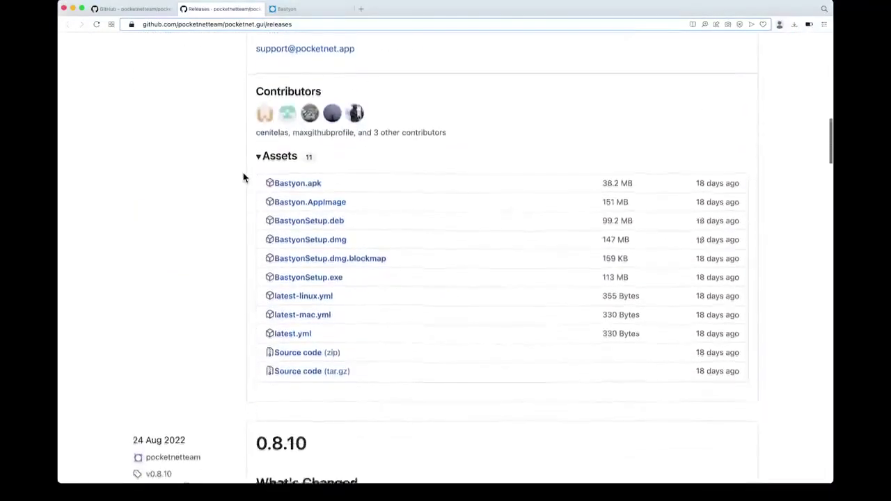